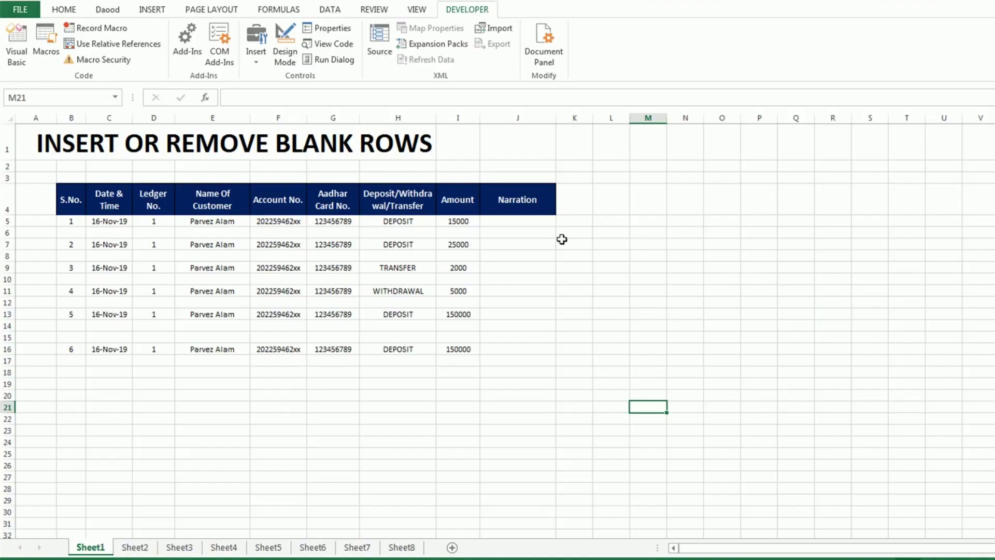
- Mark the first entry and the blank rows 6, 8, 10, 12, 14 and 15 across the table
{"action": "left_click", "coordinate": [546, 291]}
{"action": "left_click", "coordinate": [516, 267]}
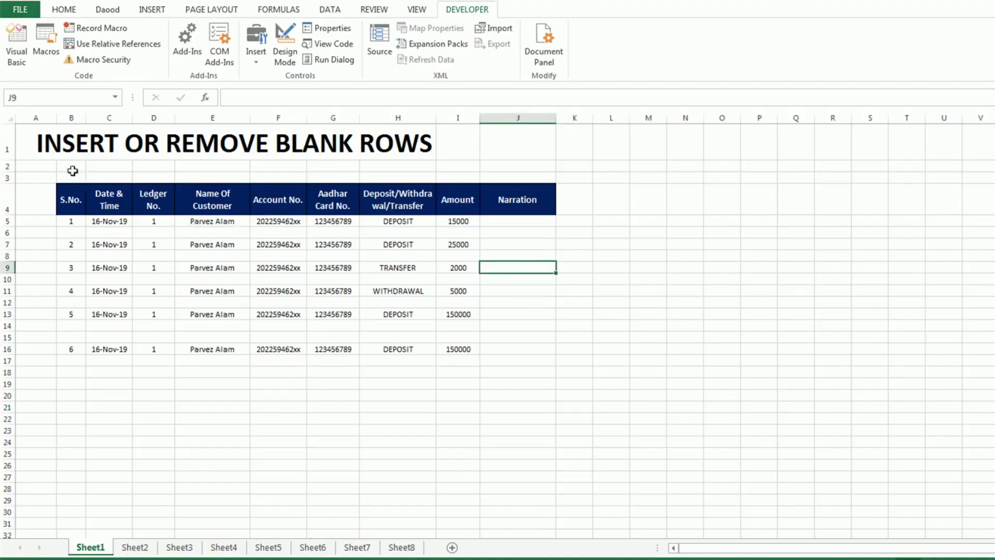
{"action": "left_click_drag", "start_coordinate": [57, 223], "coordinate": [459, 233]}
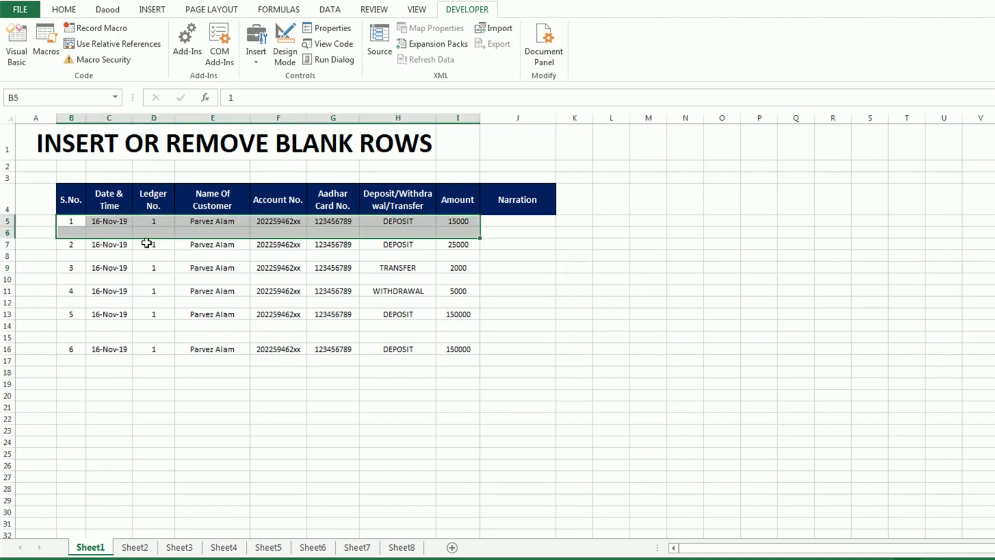
{"action": "left_click_drag", "start_coordinate": [75, 233], "coordinate": [518, 233]}
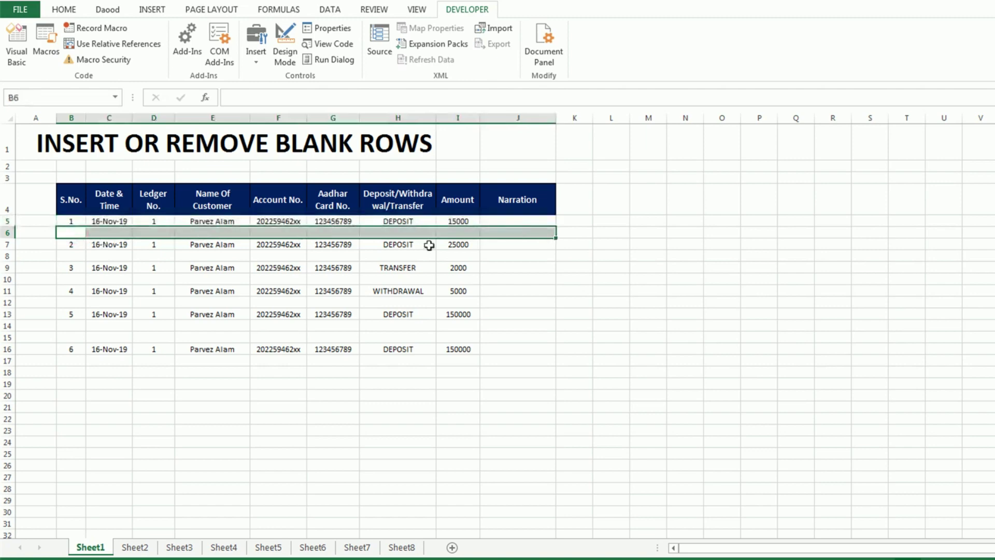
{"action": "left_click_drag", "start_coordinate": [71, 257], "coordinate": [499, 255]}
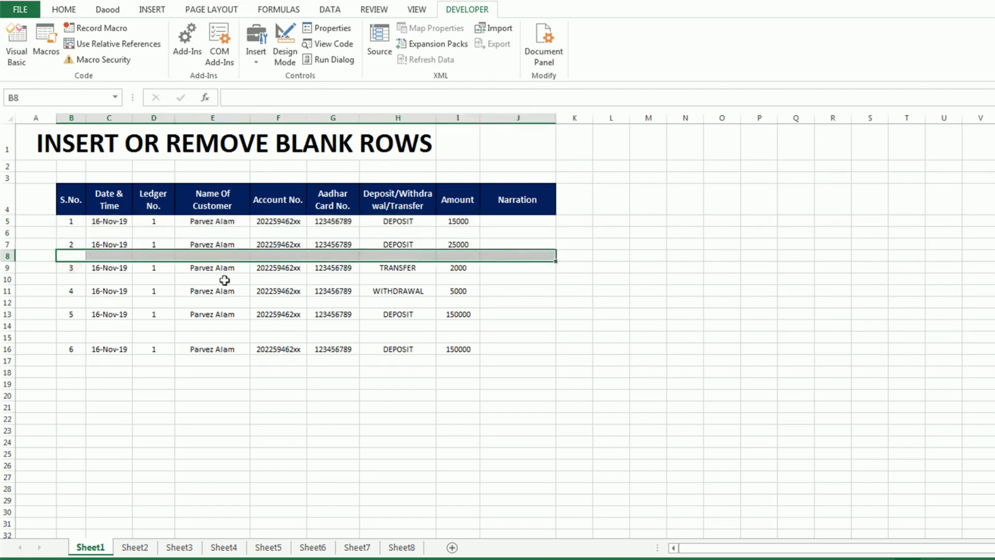
{"action": "left_click_drag", "start_coordinate": [71, 281], "coordinate": [517, 282]}
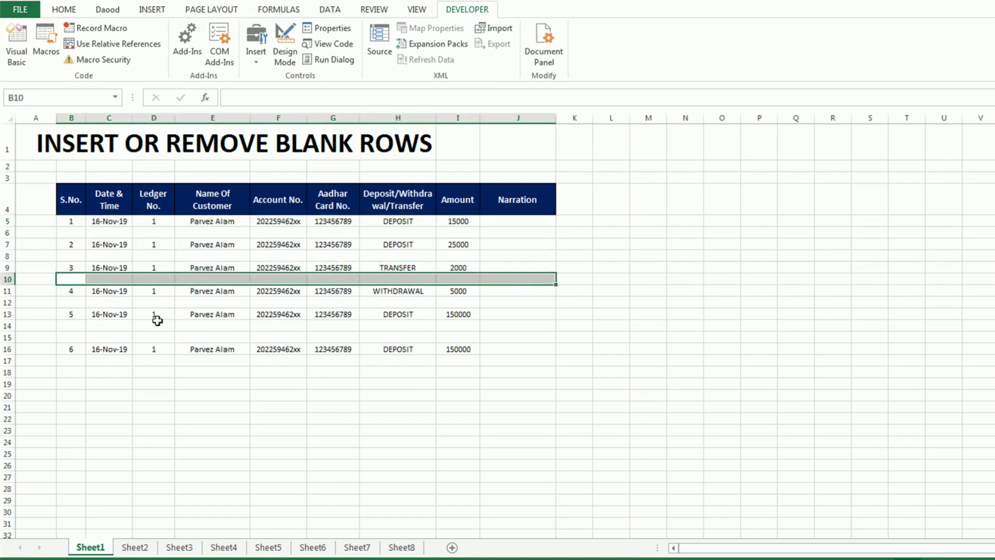
{"action": "left_click_drag", "start_coordinate": [71, 305], "coordinate": [497, 304]}
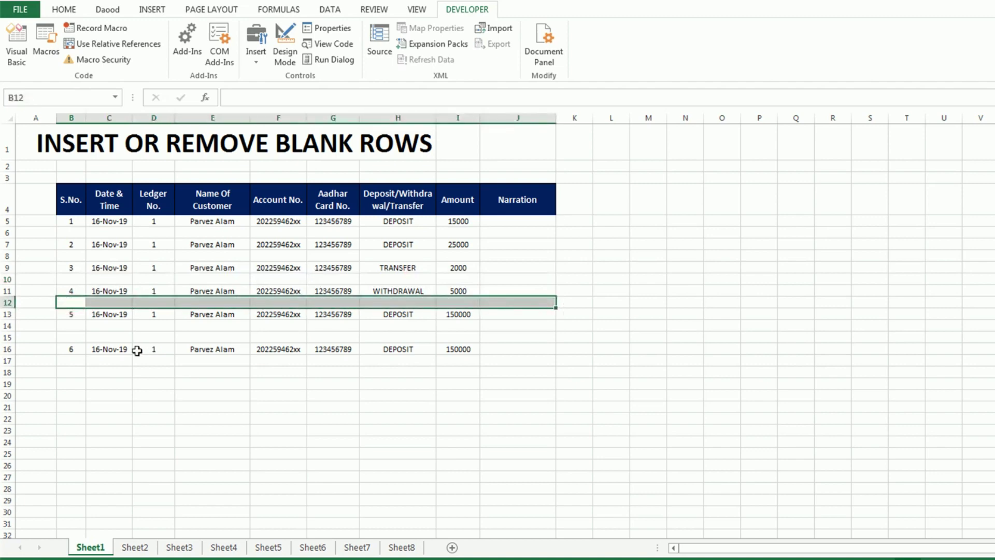
{"action": "left_click_drag", "start_coordinate": [71, 326], "coordinate": [503, 334]}
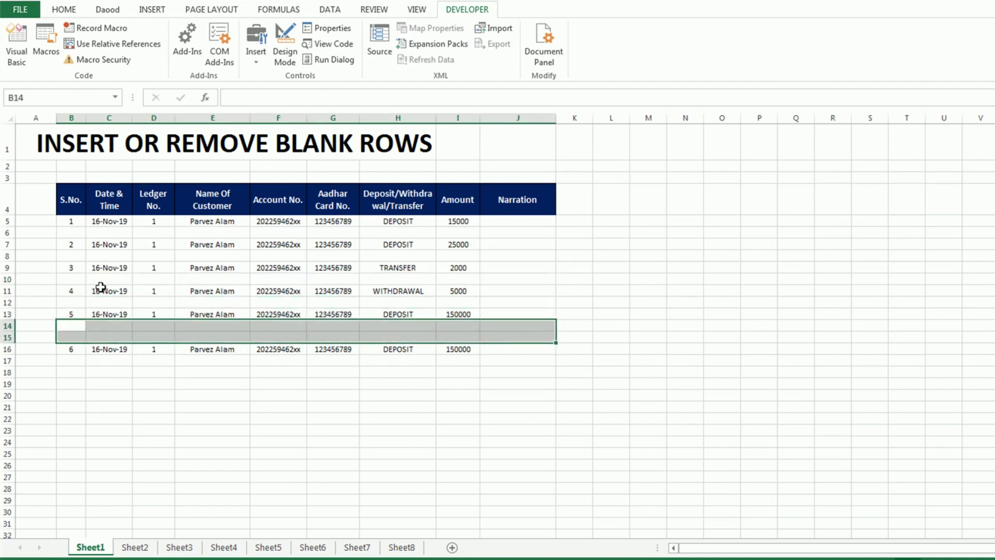
- Enter =IF(B5="","",ROW(1:1)) in A5 so it shows 1 beside the first entry
{"action": "left_click", "coordinate": [72, 223]}
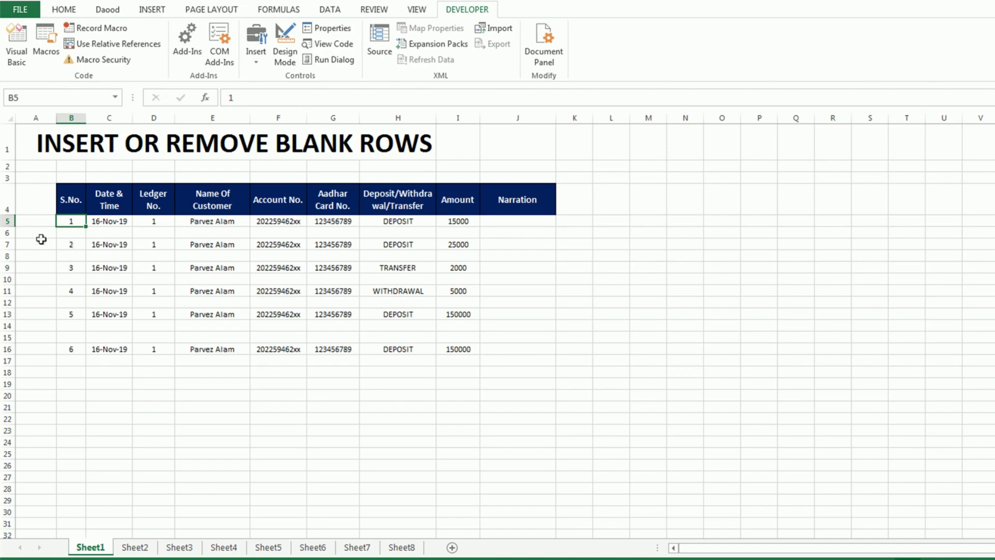
{"action": "left_click", "coordinate": [38, 220]}
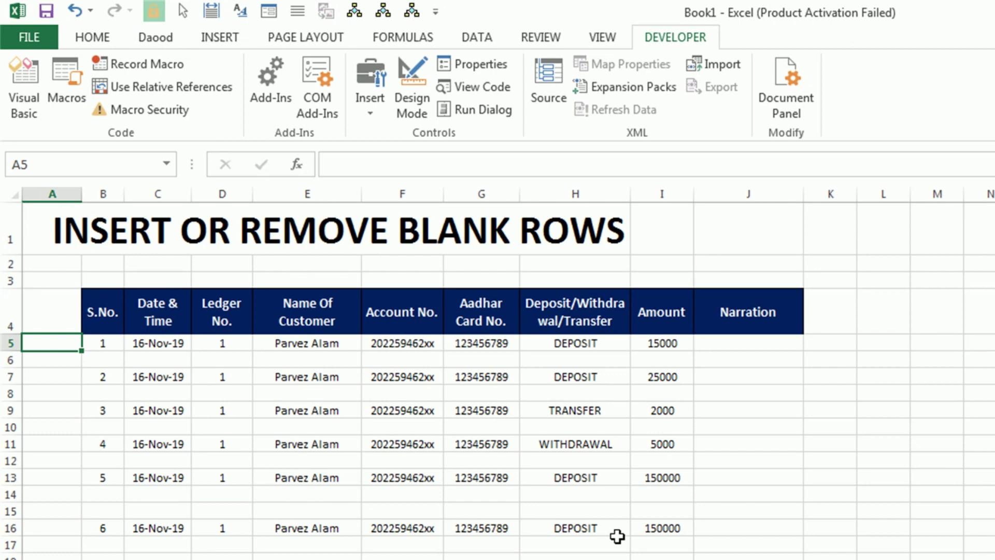
{"action": "left_click", "coordinate": [344, 164]}
{"action": "type", "text": "="}
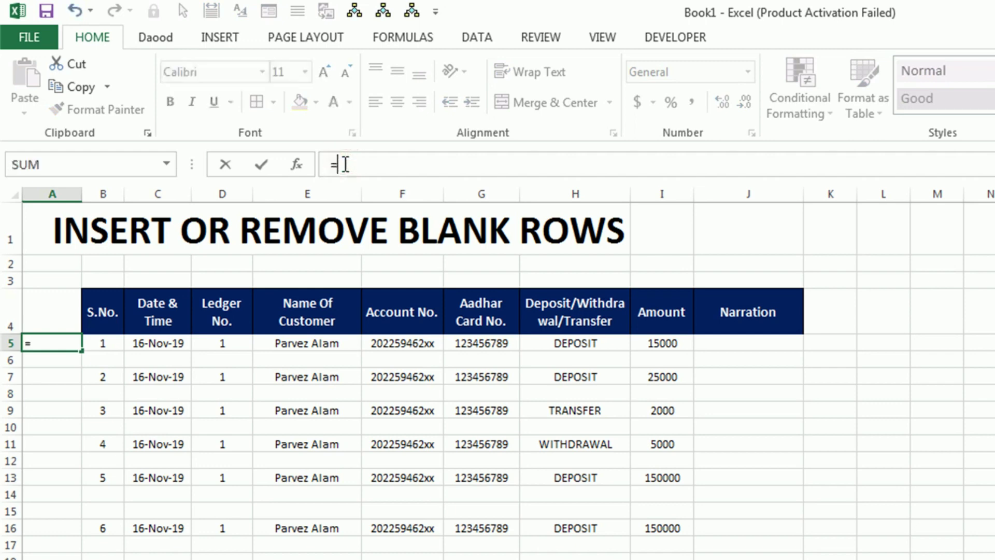
{"action": "type", "text": "IF("}
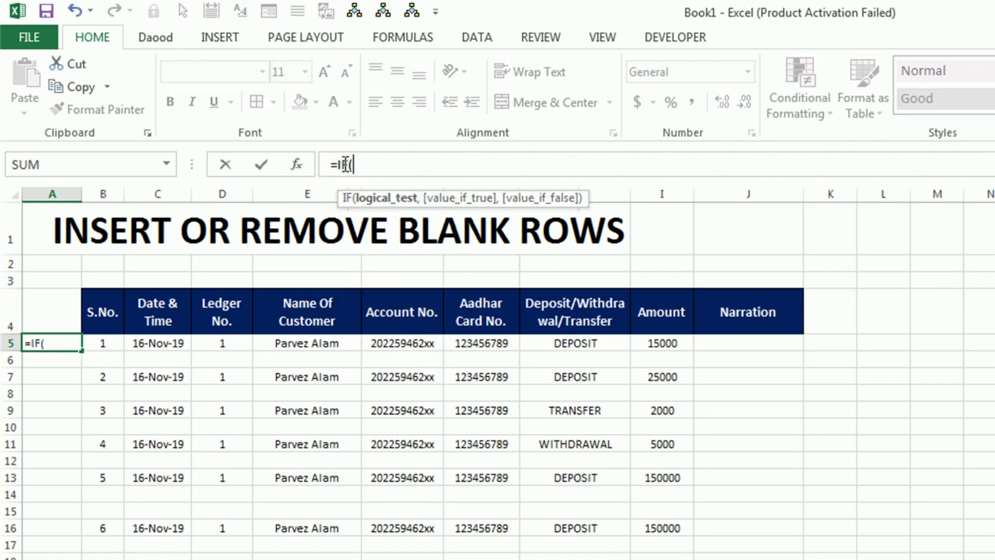
{"action": "left_click", "coordinate": [103, 343]}
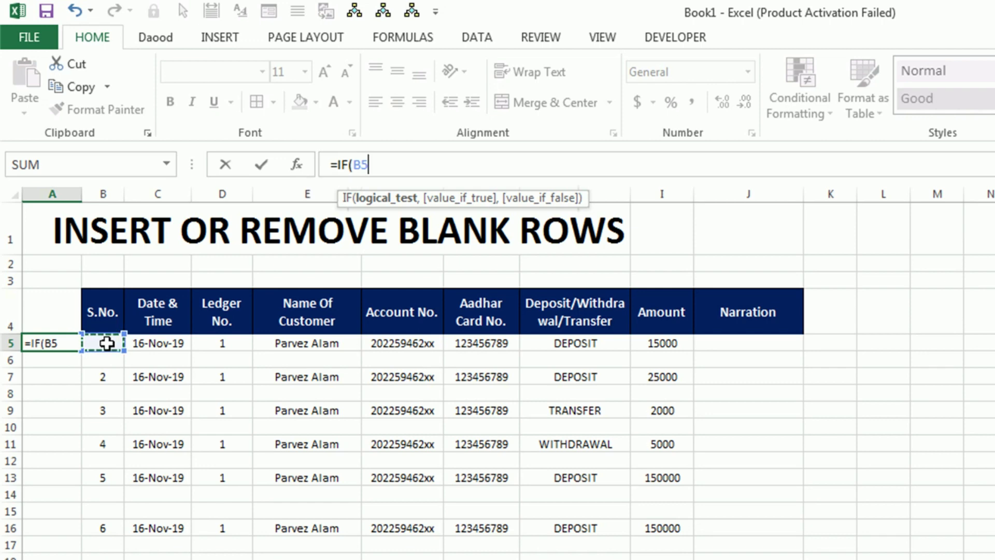
{"action": "type", "text": "=\"\""}
{"action": "type", "text": ","}
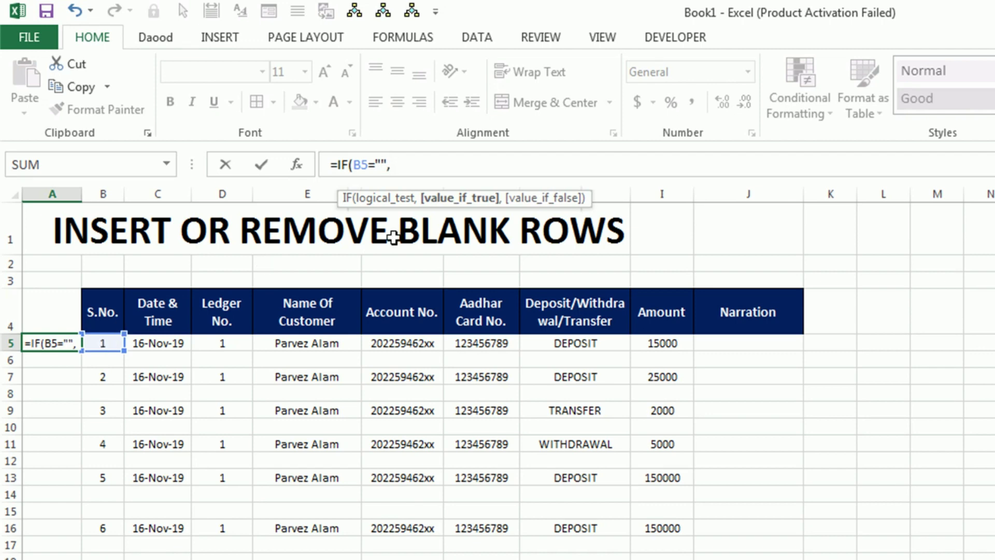
{"action": "left_click", "coordinate": [393, 197]}
{"action": "left_click", "coordinate": [400, 165]}
{"action": "type", "text": "\""}
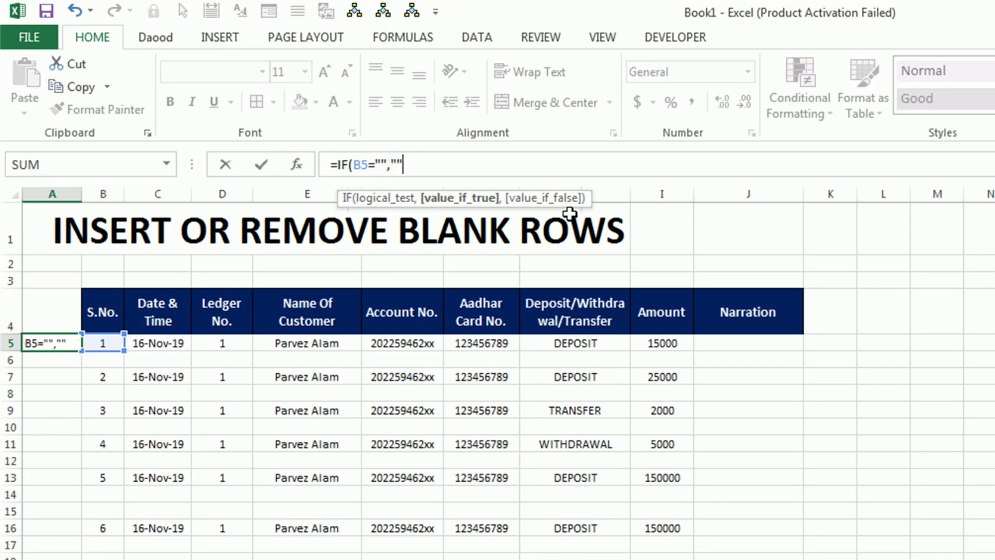
{"action": "type", "text": ",R"}
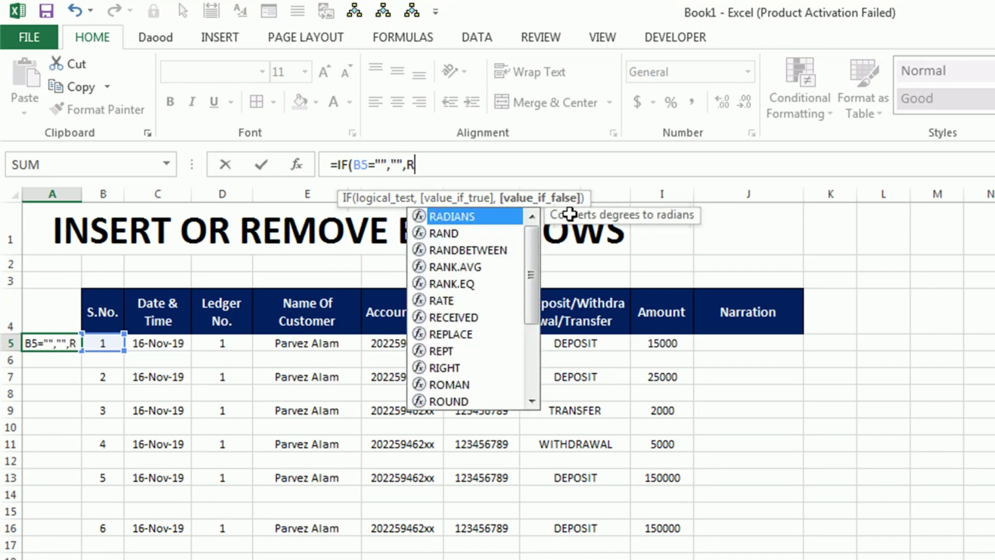
{"action": "type", "text": "OW"}
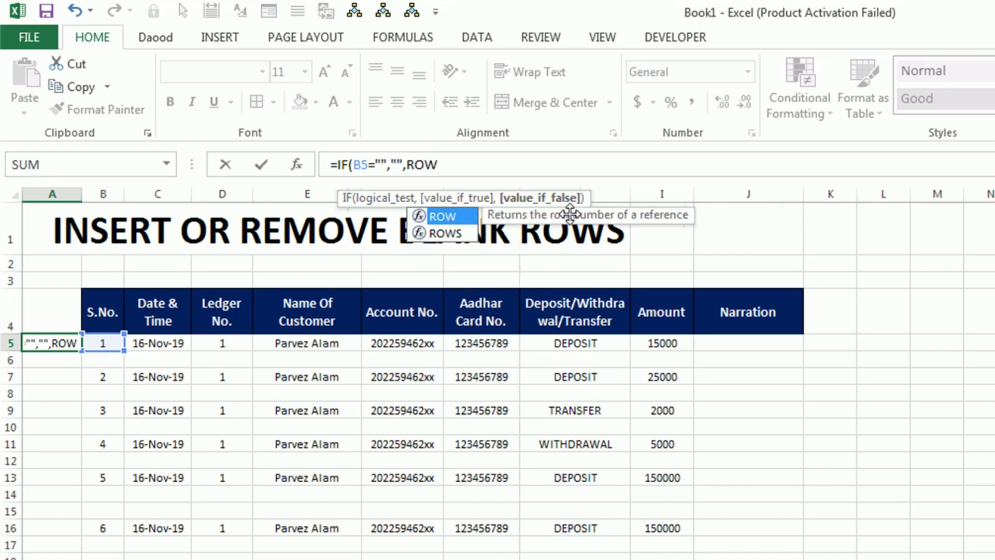
{"action": "type", "text": "("}
{"action": "type", "text": "1"}
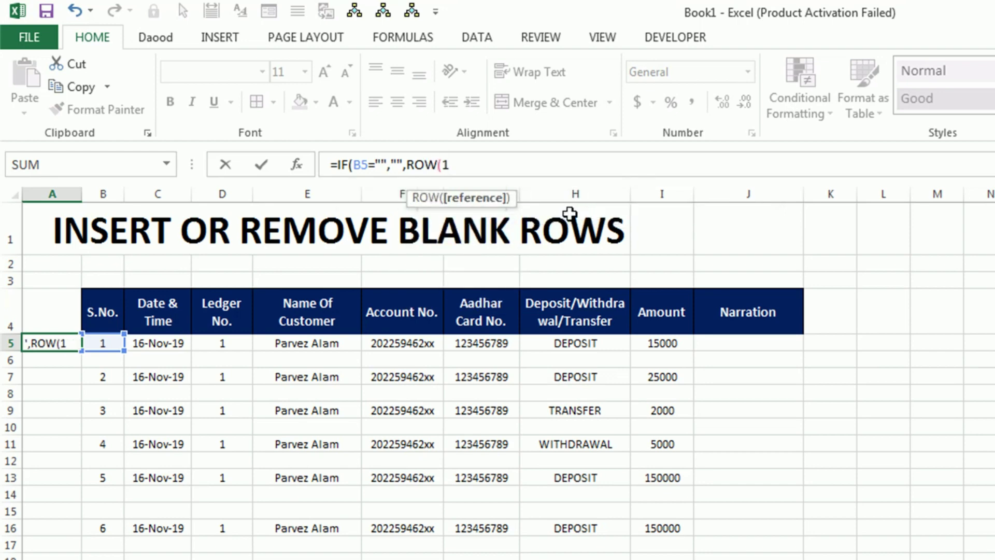
{"action": "type", "text": ":1"}
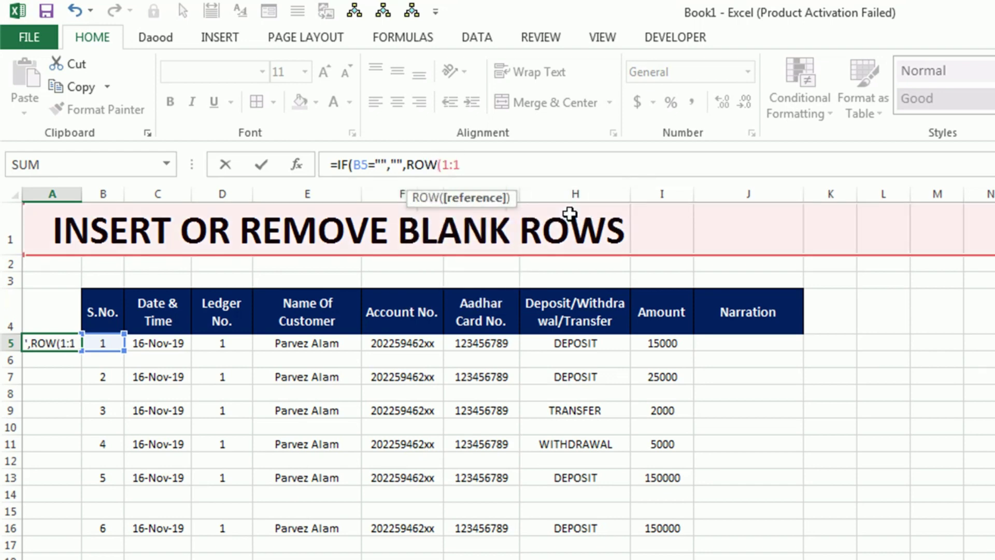
{"action": "type", "text": ")"}
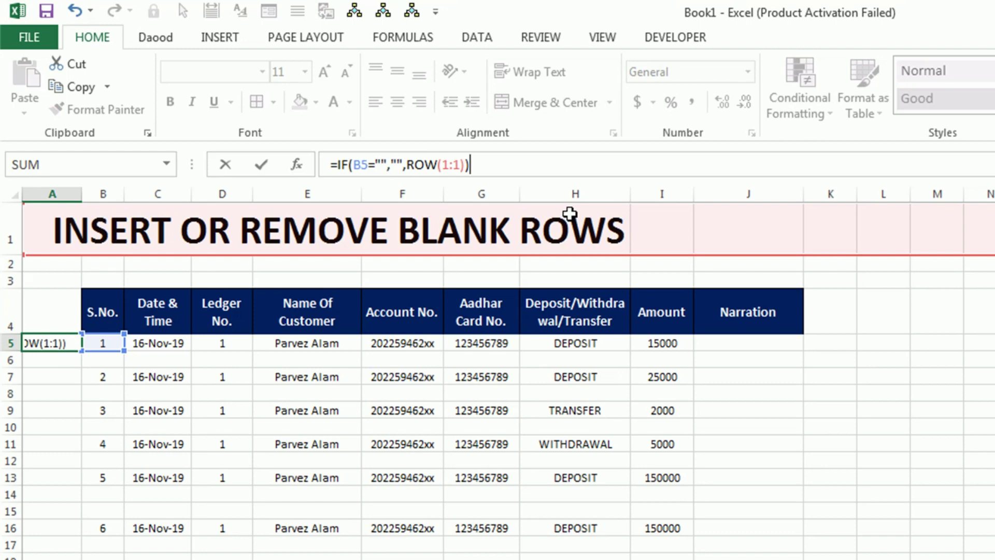
{"action": "key", "text": "Return"}
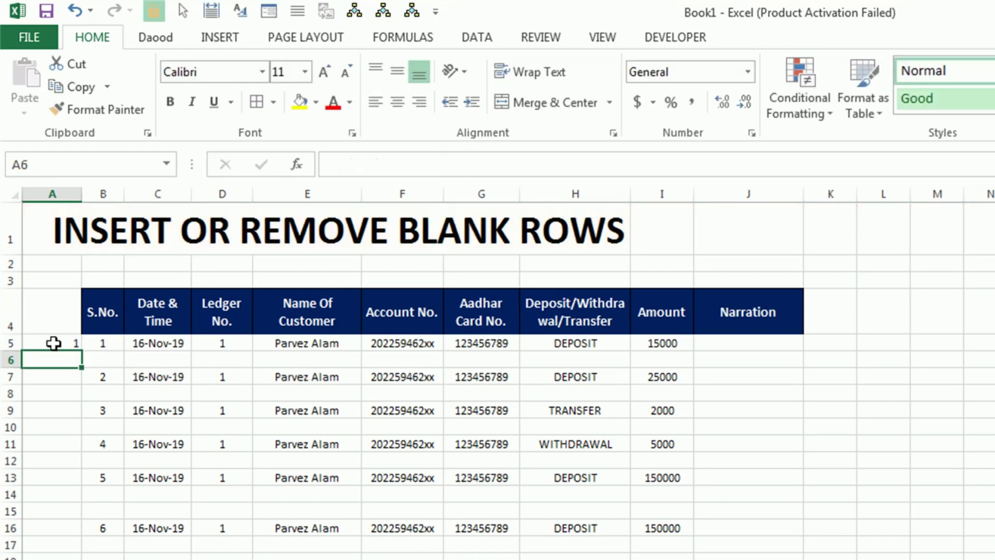
- Fill the A5 formula down to A16, check copies in A7–A16, then select A4:J16
{"action": "left_click", "coordinate": [53, 342]}
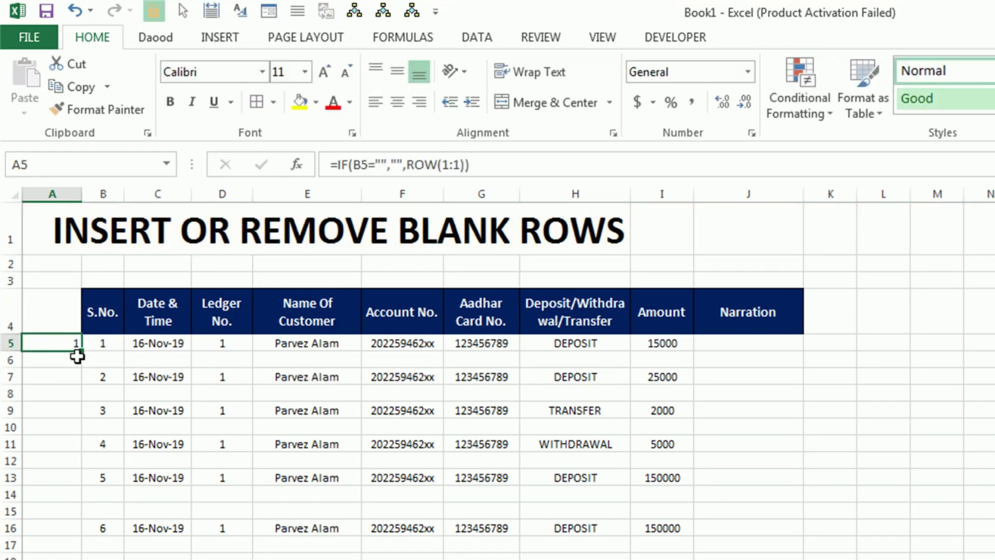
{"action": "left_click_drag", "start_coordinate": [80, 352], "coordinate": [87, 540]}
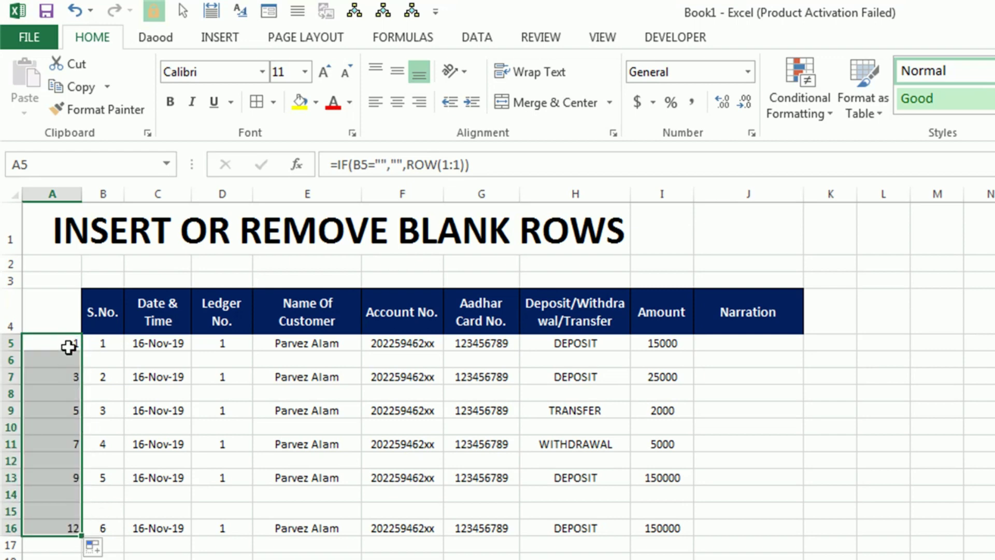
{"action": "left_click", "coordinate": [68, 344]}
{"action": "left_click", "coordinate": [70, 374]}
{"action": "left_click", "coordinate": [71, 407]}
{"action": "left_click", "coordinate": [72, 443]}
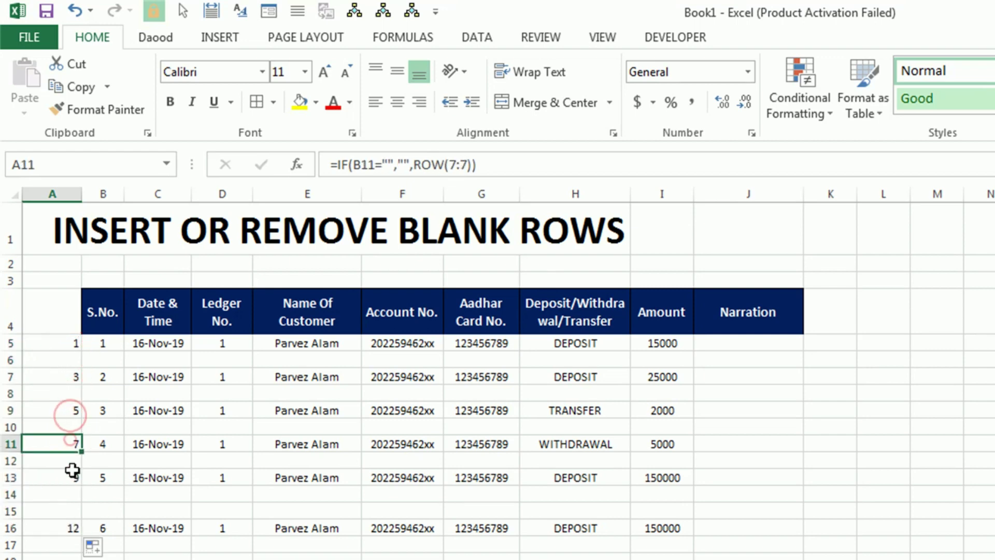
{"action": "left_click", "coordinate": [72, 474]}
{"action": "left_click", "coordinate": [61, 527]}
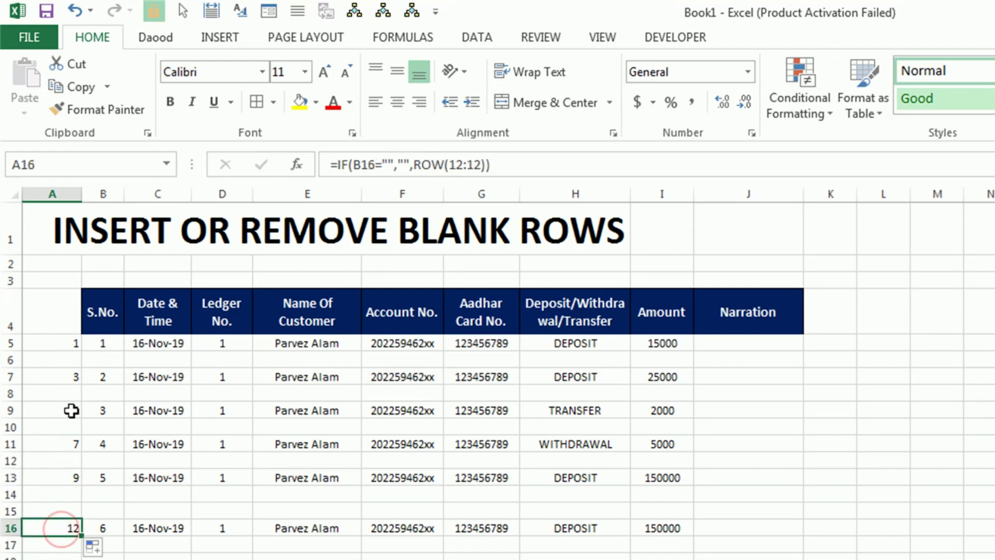
{"action": "mouse_move", "coordinate": [52, 304]}
{"action": "left_mouse_down"}
{"action": "mouse_move", "coordinate": [321, 410]}
{"action": "mouse_move", "coordinate": [671, 482]}
{"action": "mouse_move", "coordinate": [775, 535]}
{"action": "left_mouse_up"}
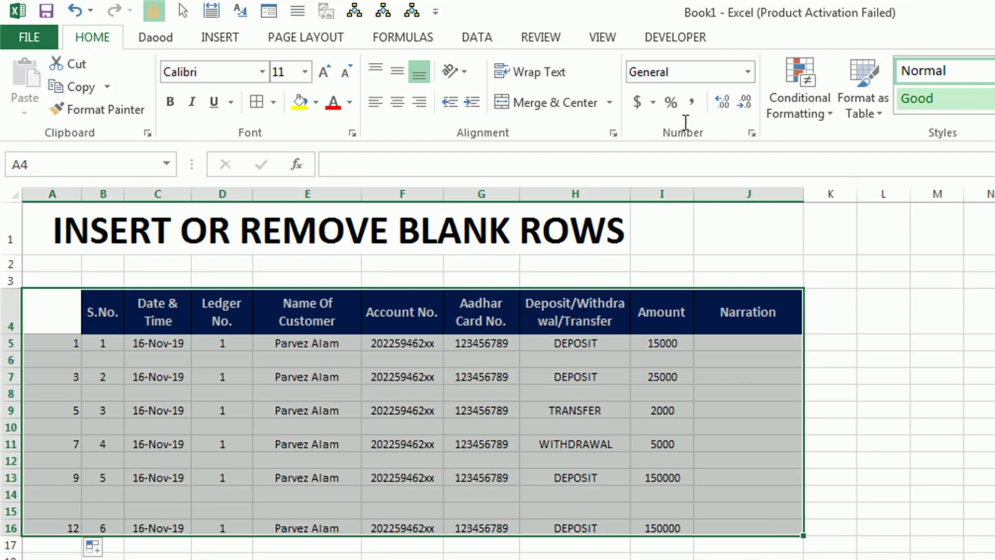
- Sort the table so blank rows drop below the six entries in rows 5–10
{"action": "left_click", "coordinate": [474, 38]}
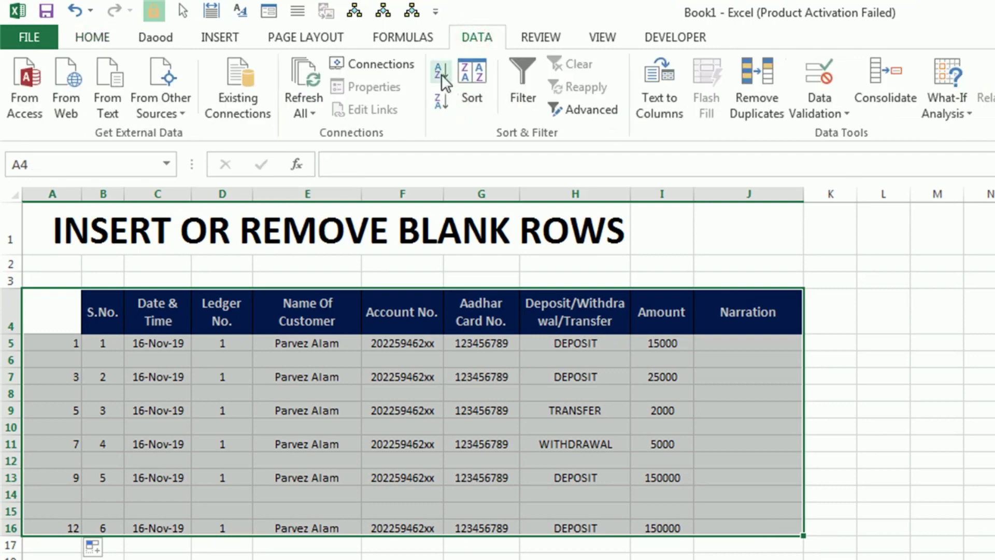
{"action": "left_click", "coordinate": [441, 74]}
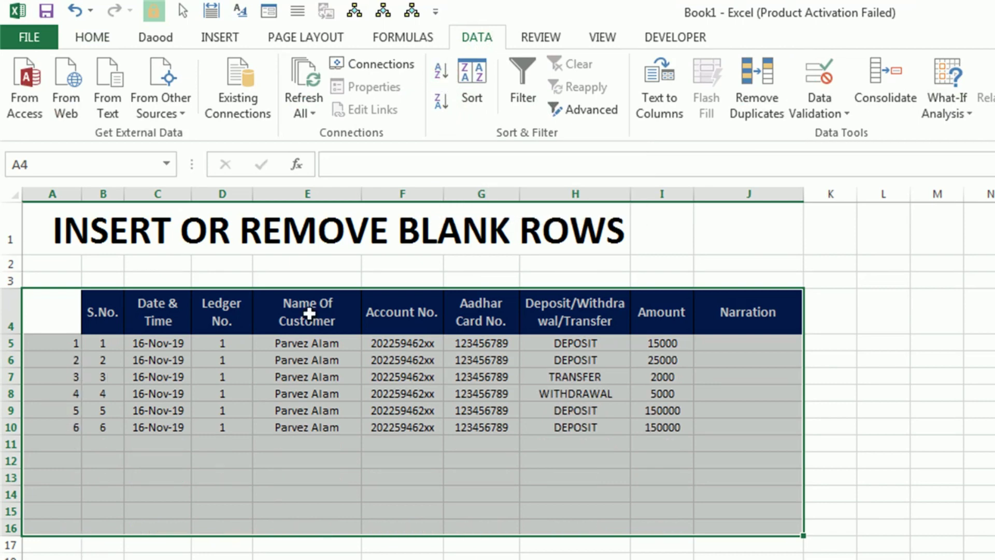
{"action": "left_click", "coordinate": [163, 492]}
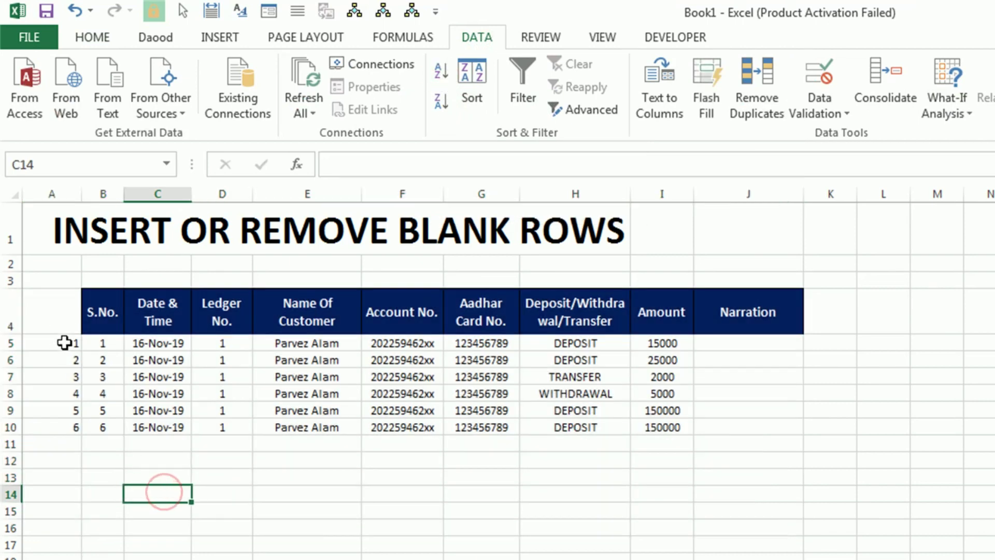
{"action": "left_click_drag", "start_coordinate": [65, 342], "coordinate": [759, 423]}
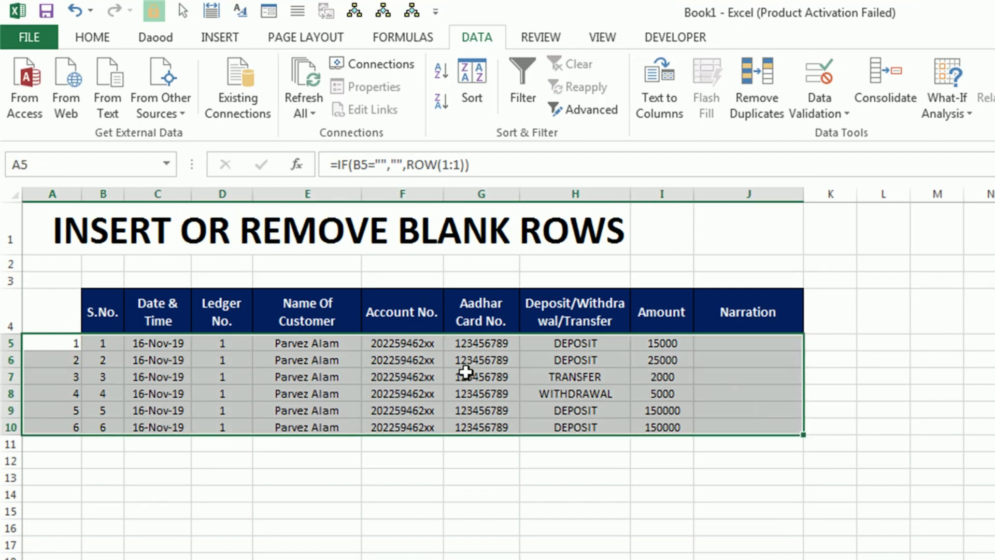
- Clear the helper numbers from A4:A17 and select the second record B6:J6
{"action": "left_click_drag", "start_coordinate": [64, 324], "coordinate": [68, 557]}
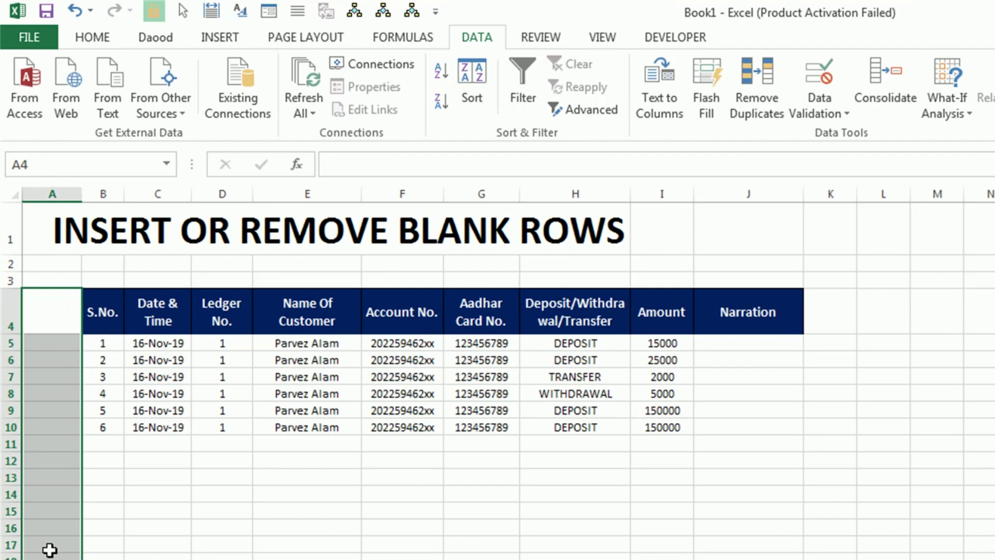
{"action": "left_click", "coordinate": [139, 539]}
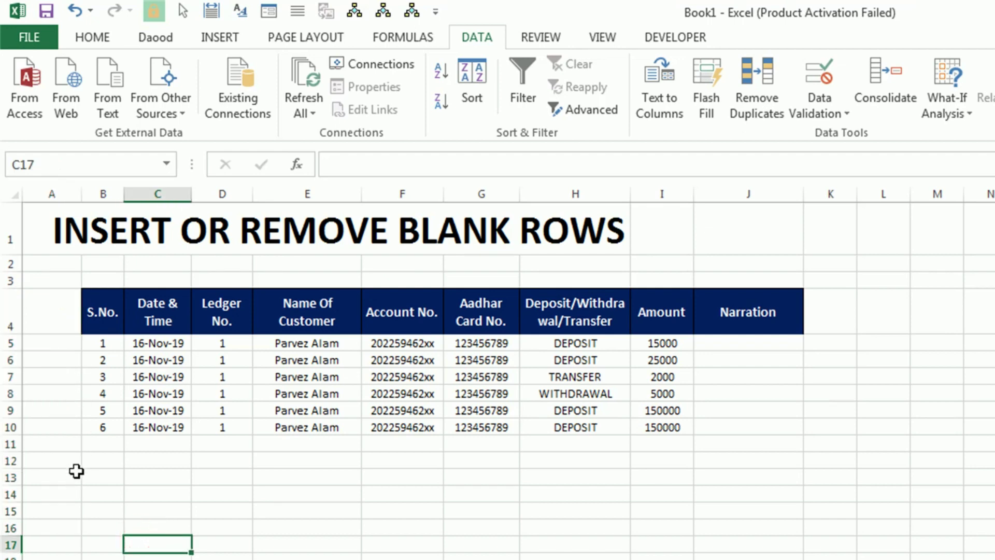
{"action": "left_click", "coordinate": [69, 342]}
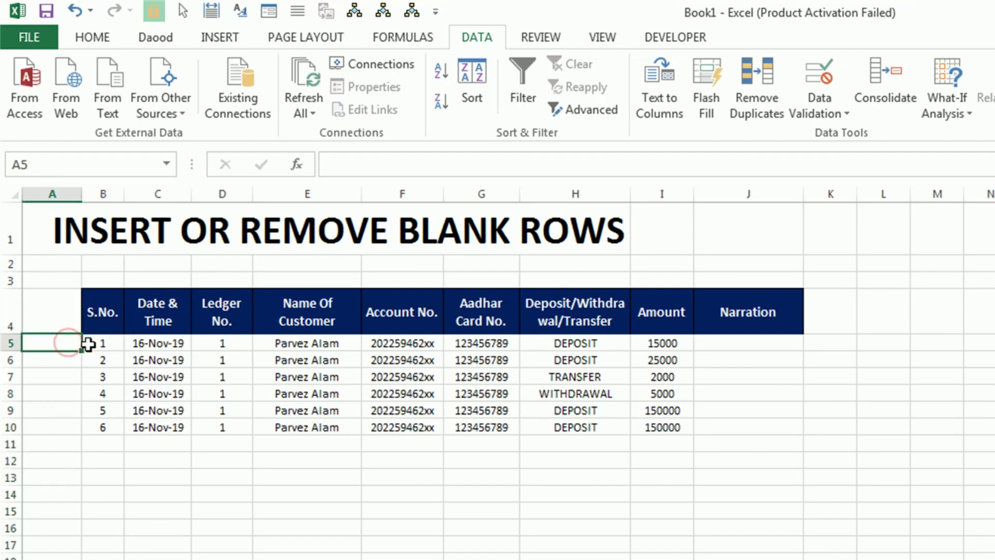
{"action": "left_click", "coordinate": [102, 359]}
{"action": "left_click", "coordinate": [99, 377]}
{"action": "left_click_drag", "start_coordinate": [102, 362], "coordinate": [736, 360]}
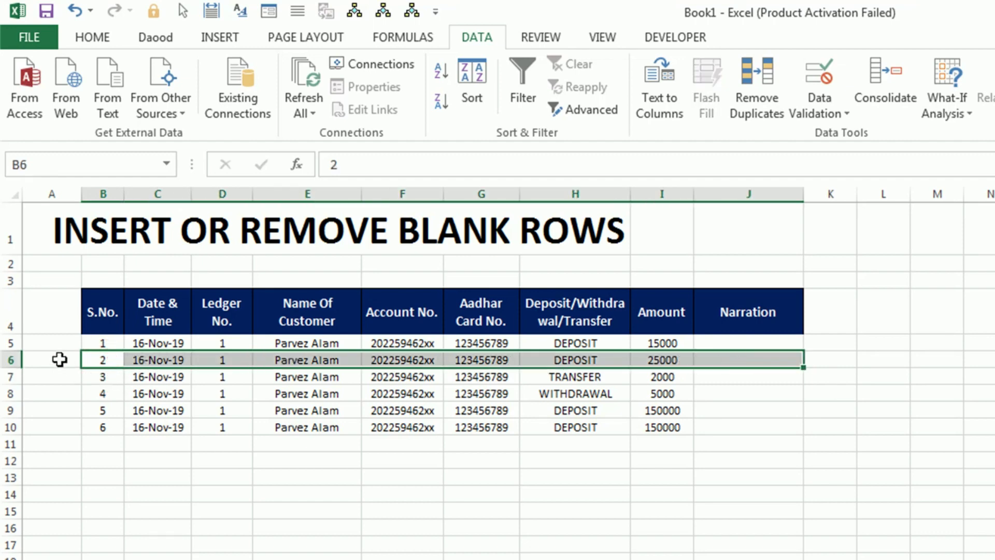
- Number the six records 1 through 6 in A5:A10
{"action": "left_click", "coordinate": [56, 343]}
{"action": "type", "text": "1"}
{"action": "key", "text": "Return"}
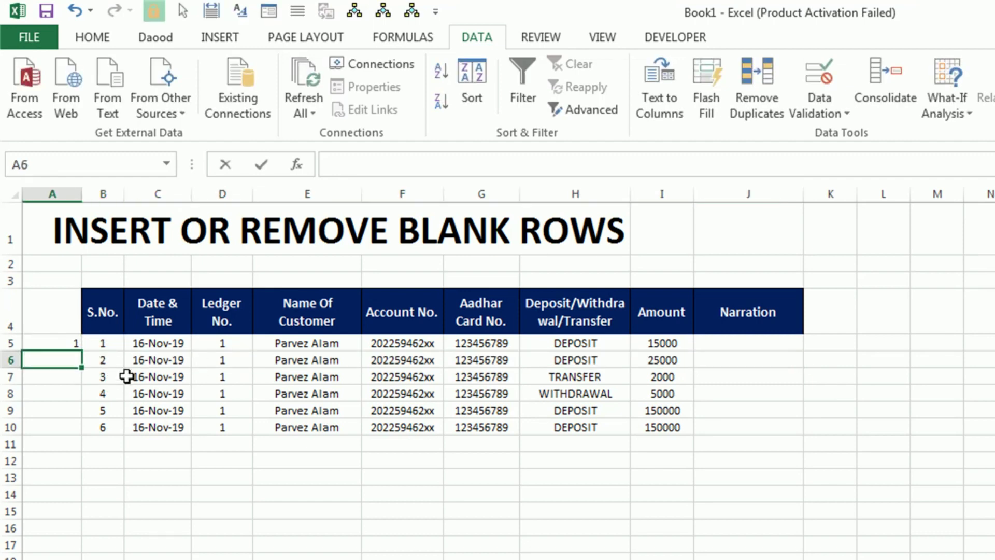
{"action": "type", "text": "2"}
{"action": "key", "text": "Return"}
{"action": "type", "text": "3"}
{"action": "key", "text": "Return"}
{"action": "type", "text": "4"}
{"action": "key", "text": "Return"}
{"action": "type", "text": "5"}
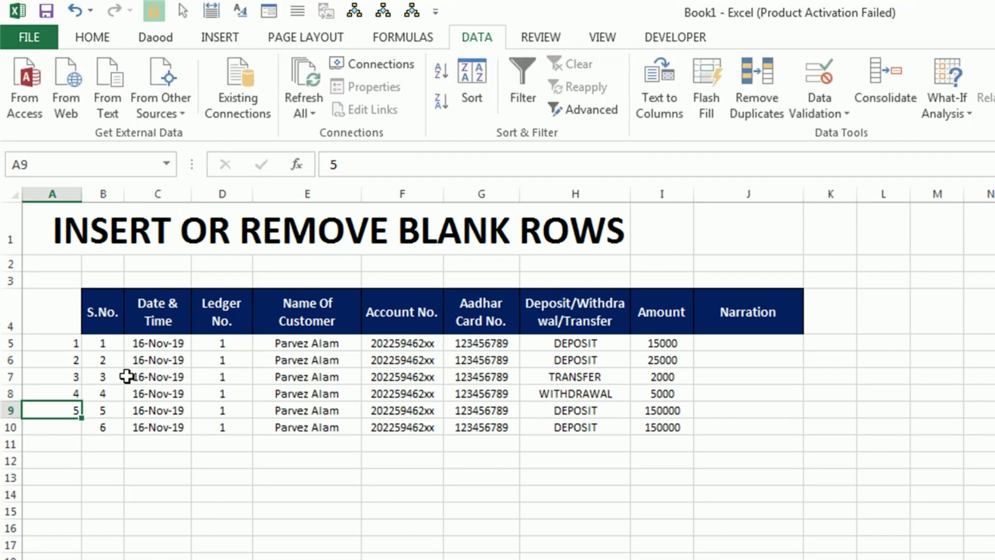
{"action": "key", "text": "Return"}
{"action": "type", "text": "6"}
{"action": "key", "text": "Return"}
- Copy the 1–6 series into A11:A16 and select the whole table A4:J16
{"action": "left_click_drag", "start_coordinate": [72, 344], "coordinate": [64, 426]}
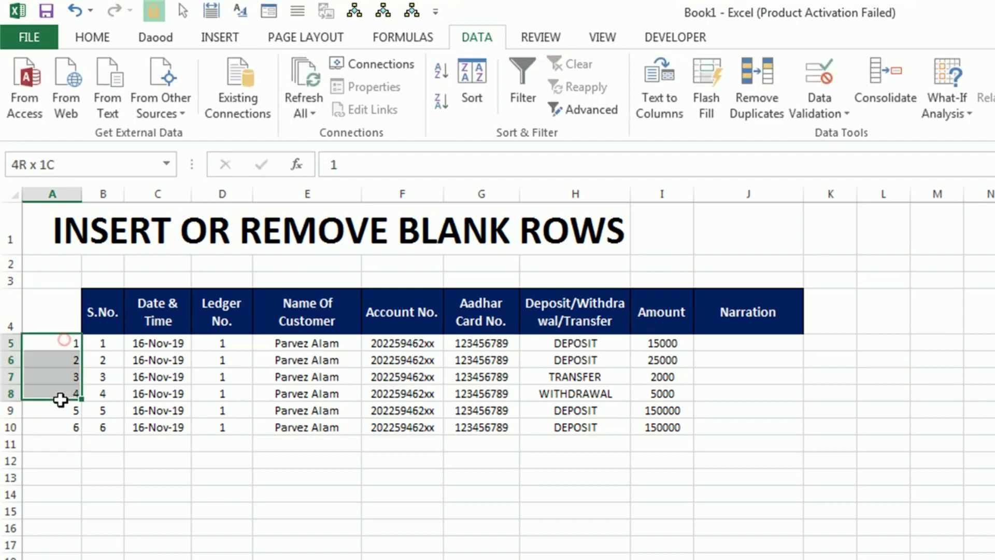
{"action": "left_click", "coordinate": [93, 42]}
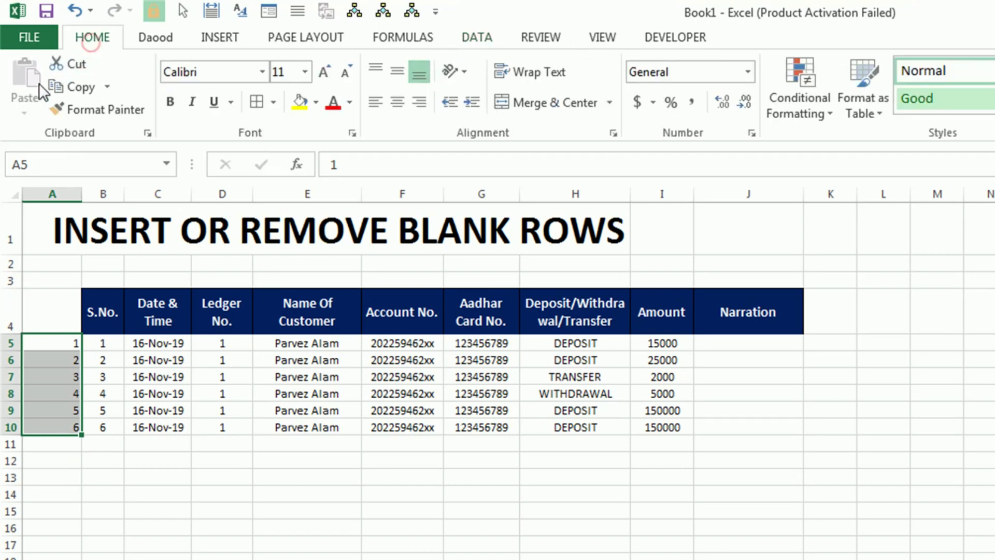
{"action": "left_click", "coordinate": [76, 87]}
{"action": "left_click", "coordinate": [60, 445]}
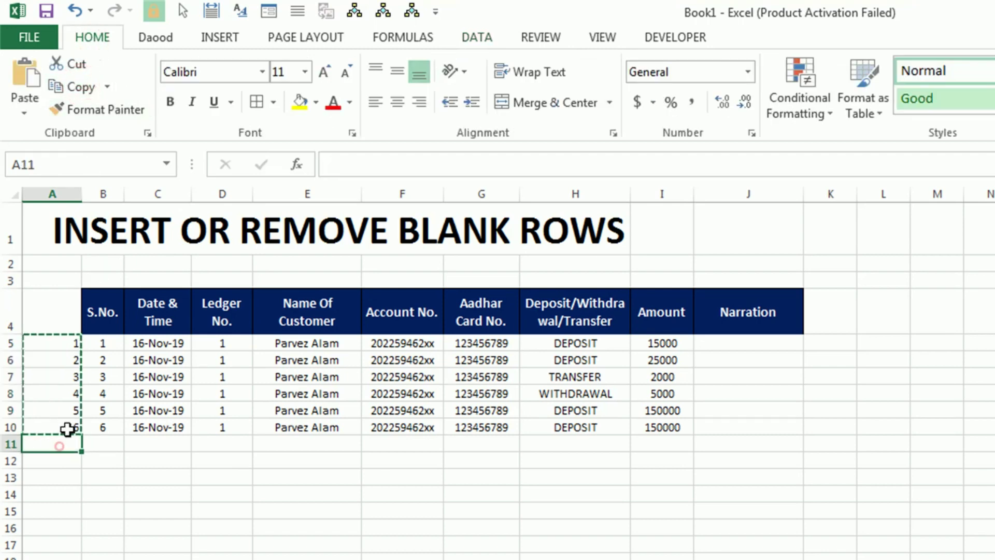
{"action": "left_click", "coordinate": [27, 83]}
{"action": "left_click", "coordinate": [282, 495]}
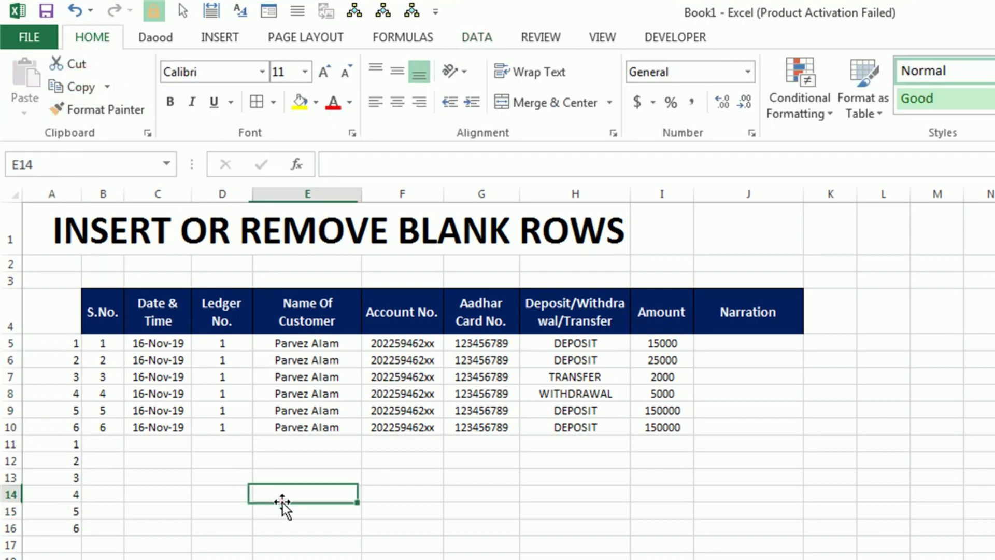
{"action": "mouse_move", "coordinate": [51, 316]}
{"action": "left_mouse_down"}
{"action": "mouse_move", "coordinate": [600, 493]}
{"action": "mouse_move", "coordinate": [755, 530]}
{"action": "left_mouse_up"}
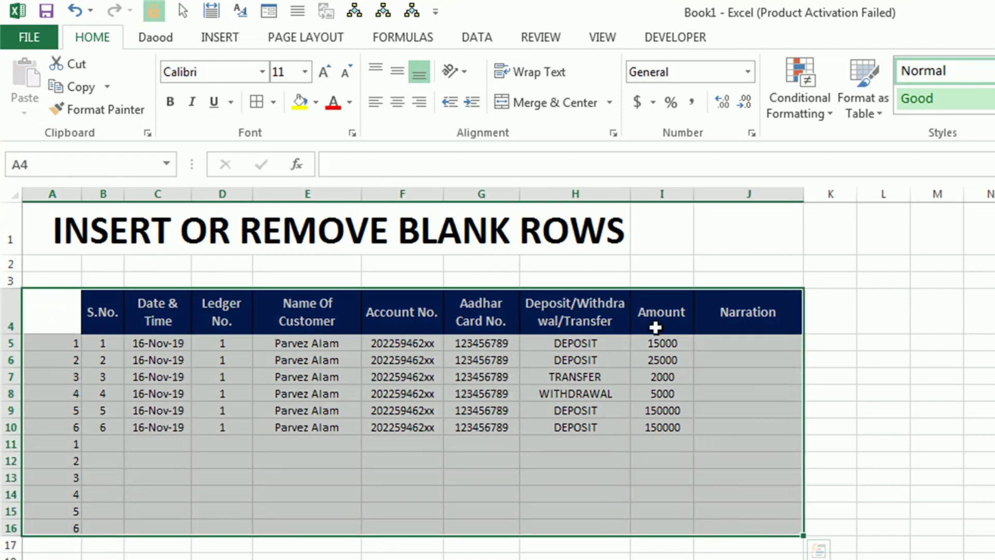
- Sort the range Smallest to Largest by column A to interleave blank rows
{"action": "left_click", "coordinate": [468, 45]}
{"action": "left_click", "coordinate": [440, 73]}
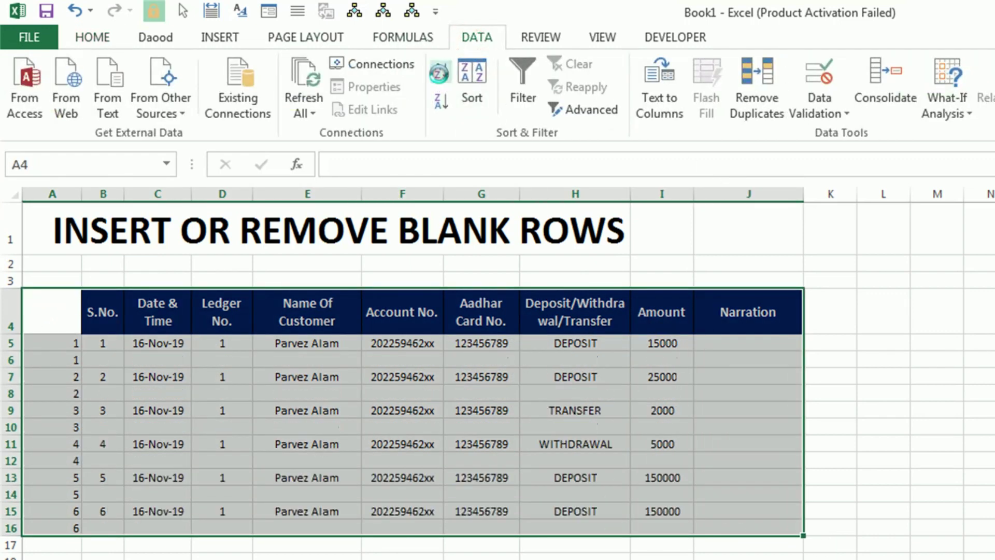
{"action": "left_click", "coordinate": [178, 395]}
- Delete the helper numbers in A4:A17 and review the spaced-out records
{"action": "left_click_drag", "start_coordinate": [61, 330], "coordinate": [78, 544]}
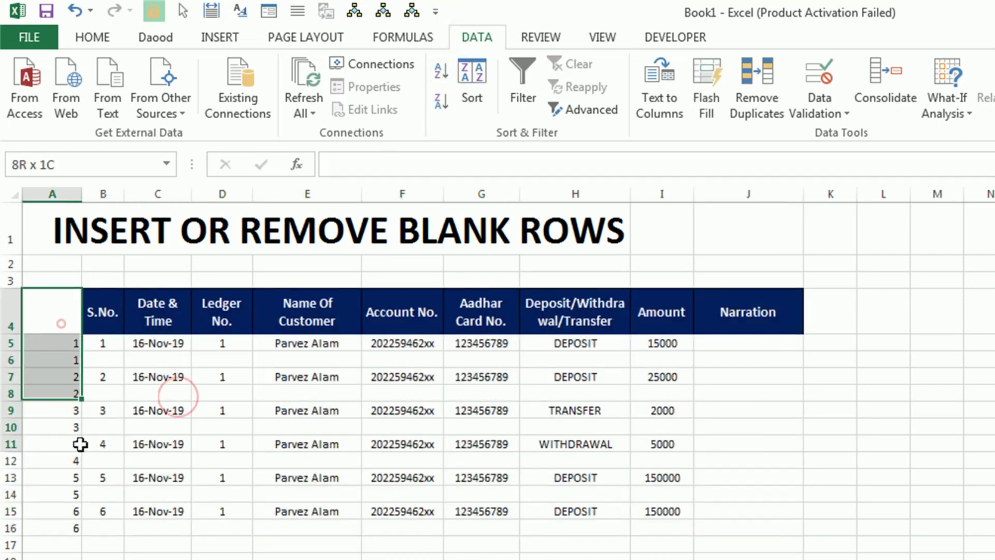
{"action": "key", "text": "Delete"}
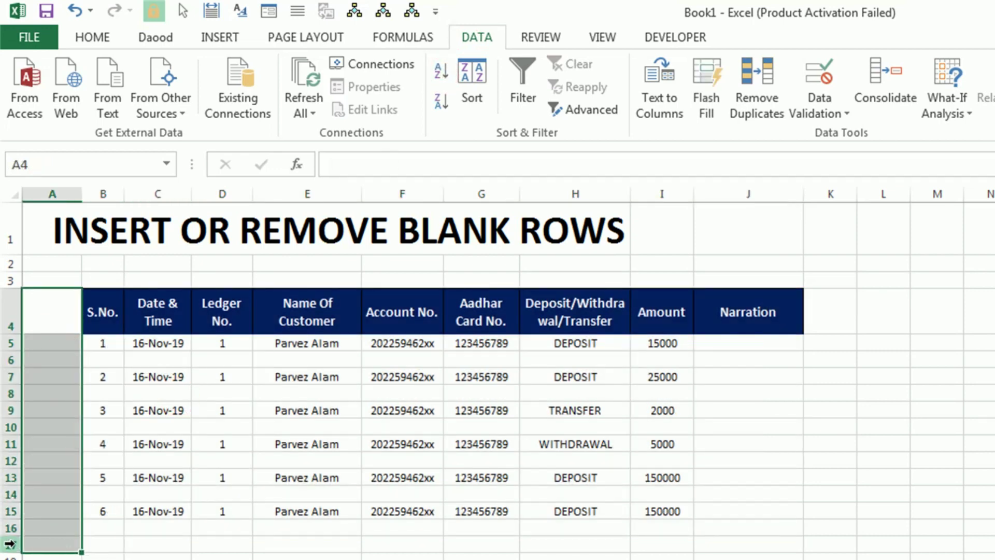
{"action": "left_click", "coordinate": [293, 557]}
{"action": "left_click_drag", "start_coordinate": [63, 312], "coordinate": [755, 547]}
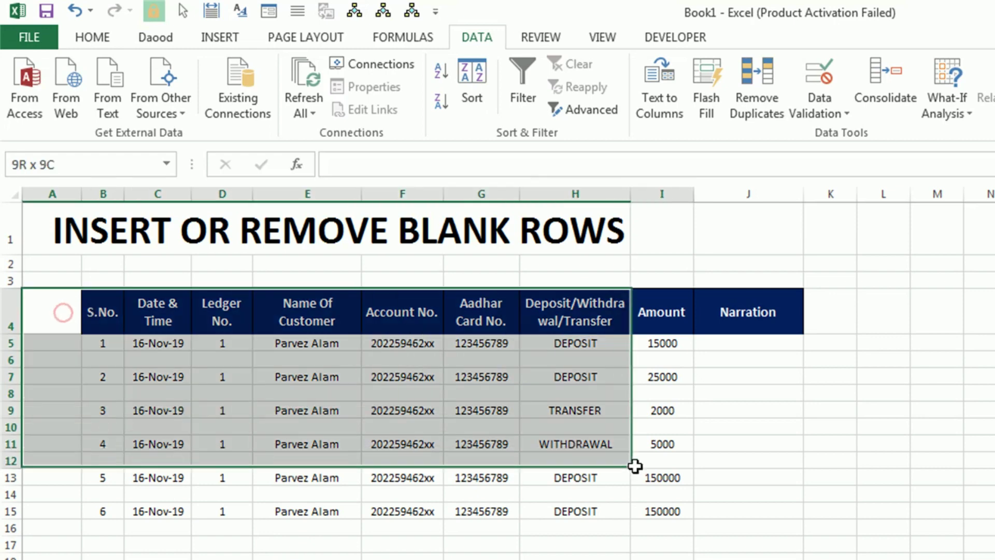
{"action": "left_click", "coordinate": [662, 544]}
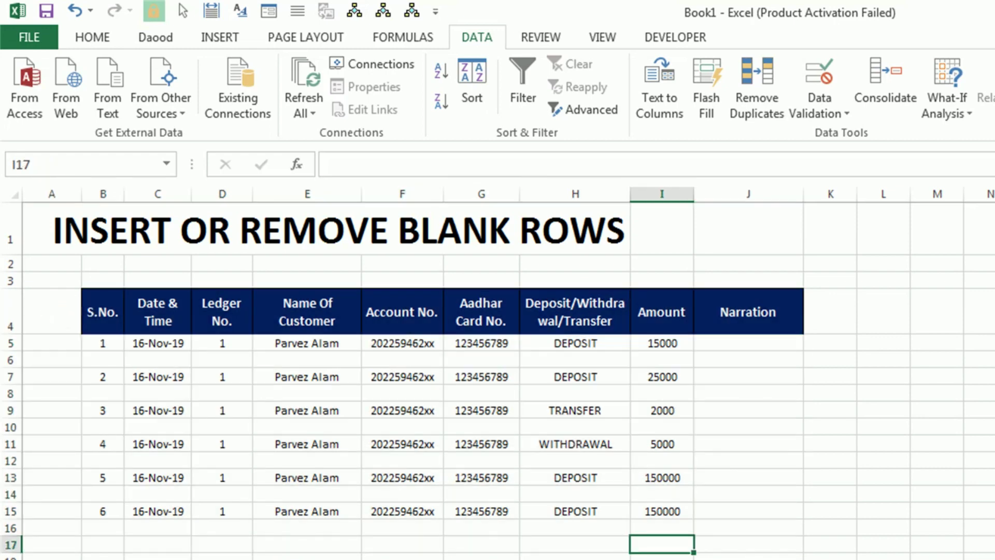
- Copy the SUN–SAT days with their values from B2:C8
{"action": "left_click", "coordinate": [418, 521]}
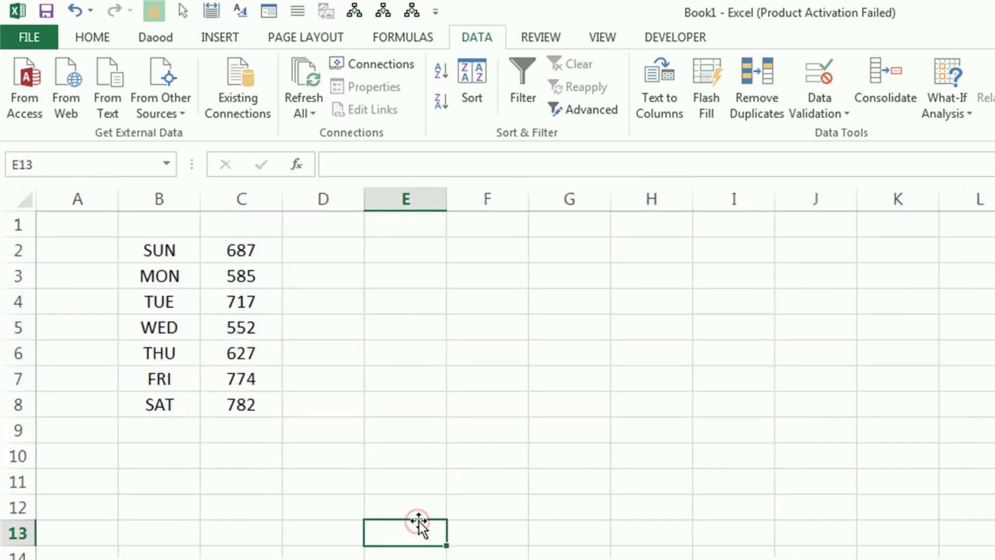
{"action": "left_click_drag", "start_coordinate": [169, 246], "coordinate": [166, 403]}
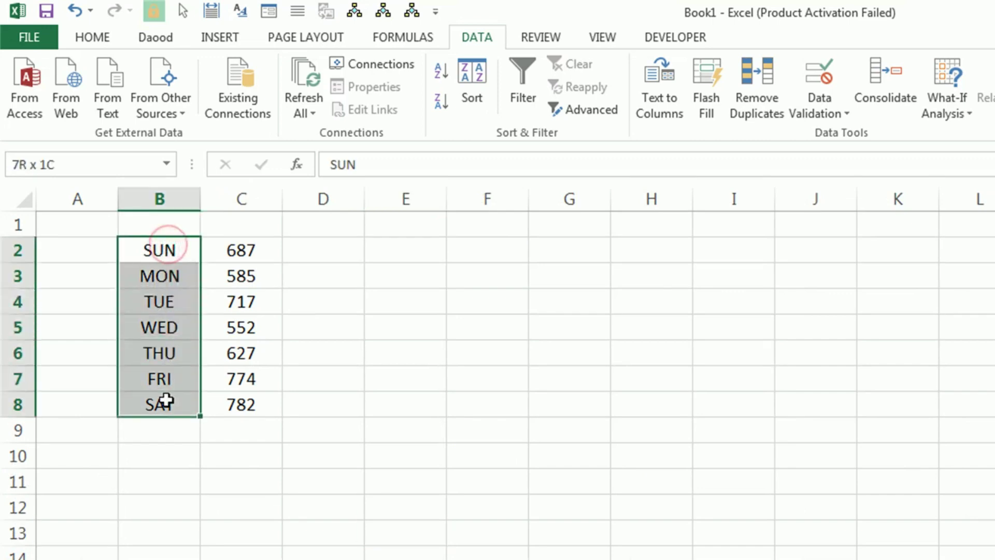
{"action": "left_click_drag", "start_coordinate": [151, 251], "coordinate": [161, 403]}
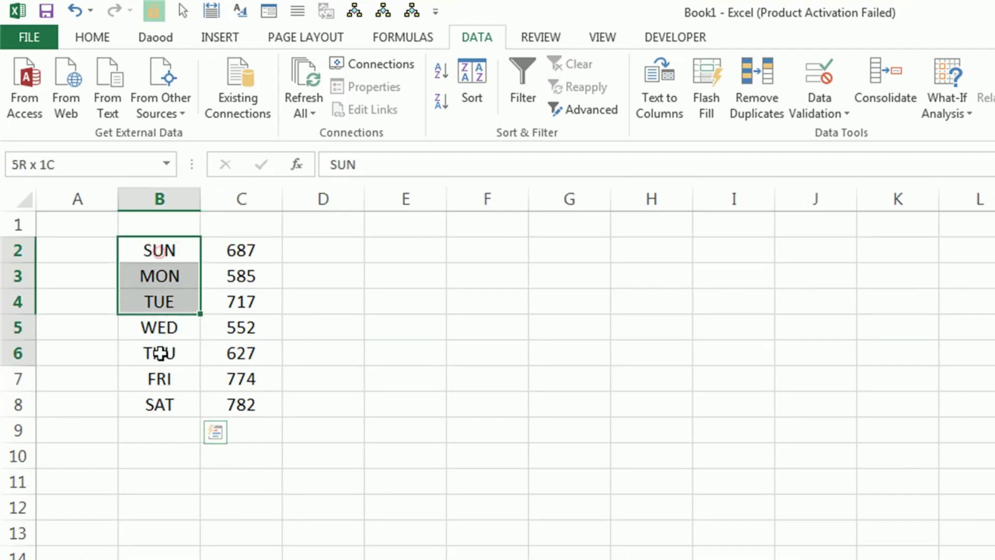
{"action": "left_click_drag", "start_coordinate": [244, 253], "coordinate": [242, 404]}
{"action": "left_click_drag", "start_coordinate": [164, 251], "coordinate": [244, 402]}
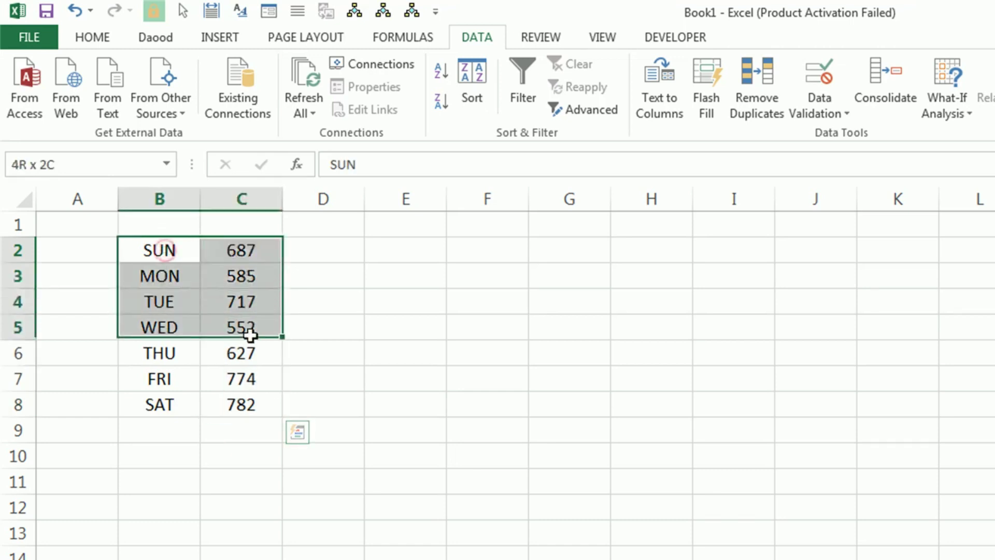
{"action": "left_click", "coordinate": [100, 38]}
{"action": "left_click", "coordinate": [74, 89]}
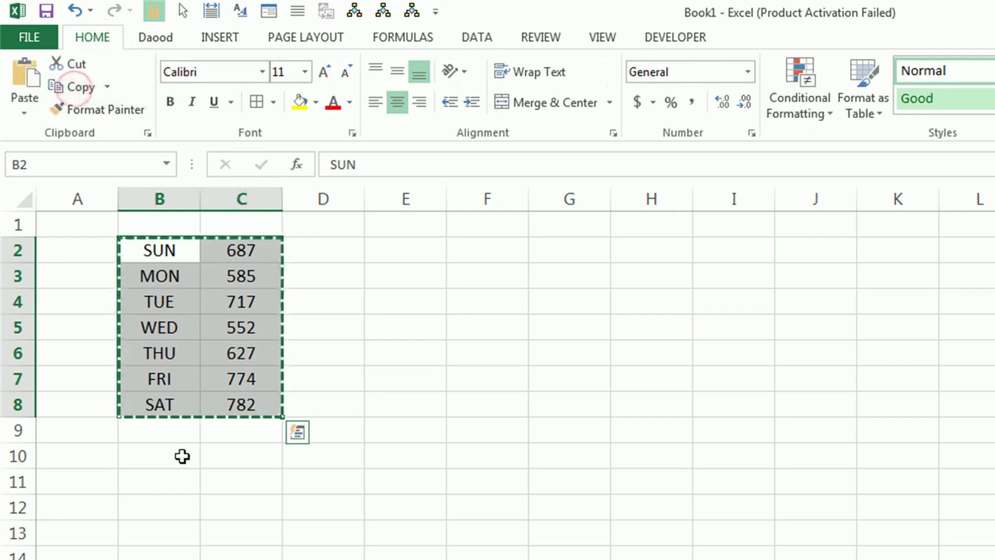
- Paste Special at B11 with Transpose ticked so days run across rows 11–12
{"action": "left_click", "coordinate": [171, 472]}
{"action": "left_click", "coordinate": [24, 113]}
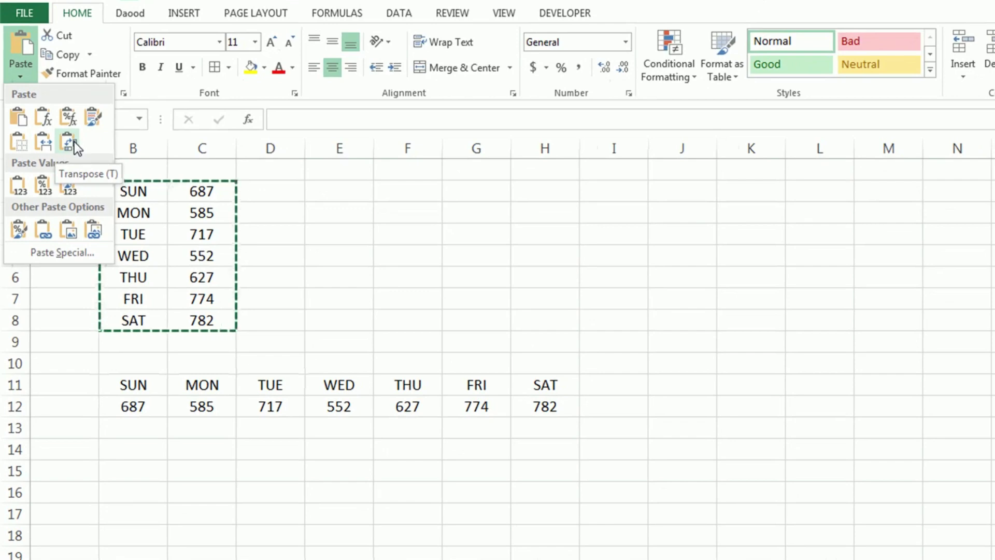
{"action": "left_click", "coordinate": [67, 252]}
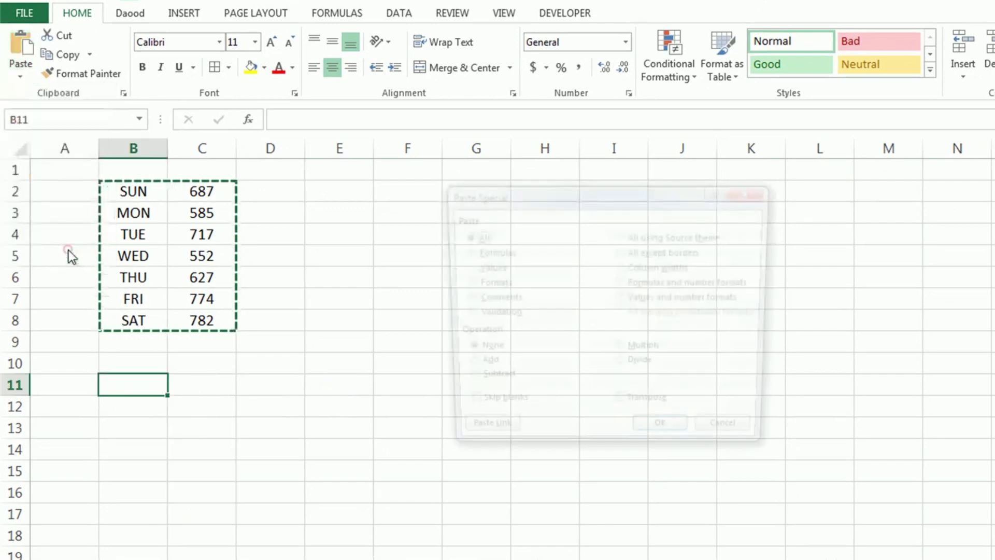
{"action": "left_click", "coordinate": [620, 409]}
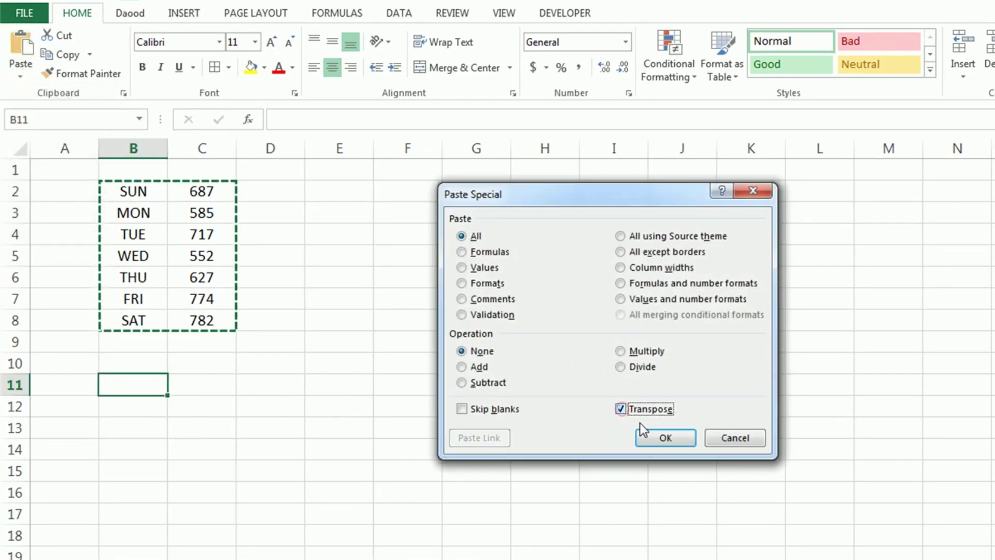
{"action": "left_click", "coordinate": [654, 435]}
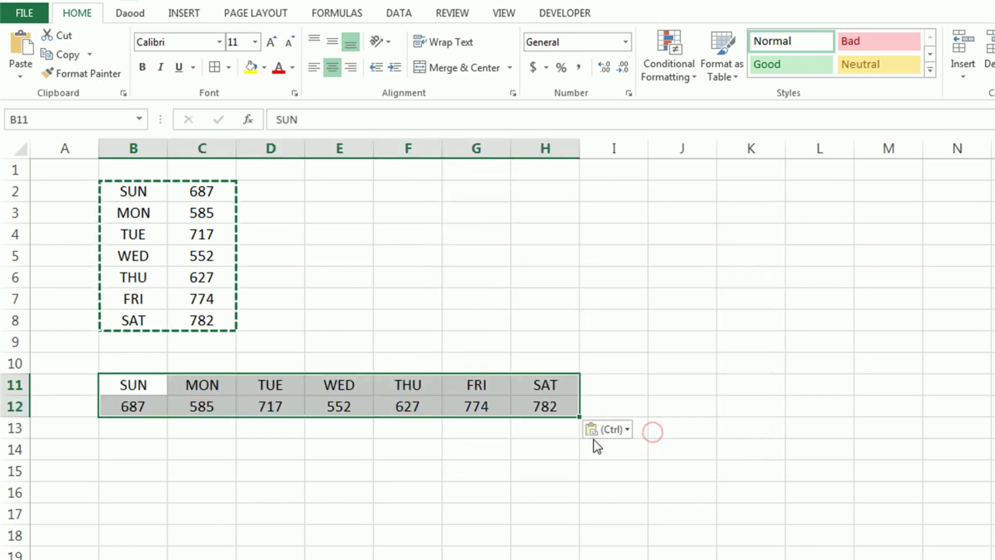
- Check the transposed values in row 12, then change SUN's value in C2 to 695
{"action": "left_click", "coordinate": [275, 436]}
{"action": "left_click", "coordinate": [313, 459]}
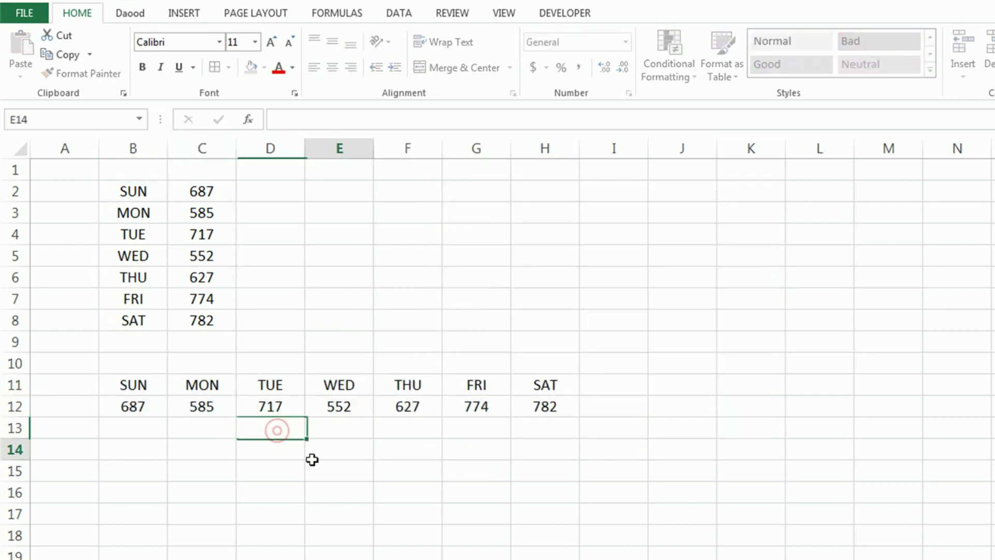
{"action": "left_click", "coordinate": [137, 389]}
{"action": "left_click", "coordinate": [201, 256]}
{"action": "left_click", "coordinate": [138, 405]}
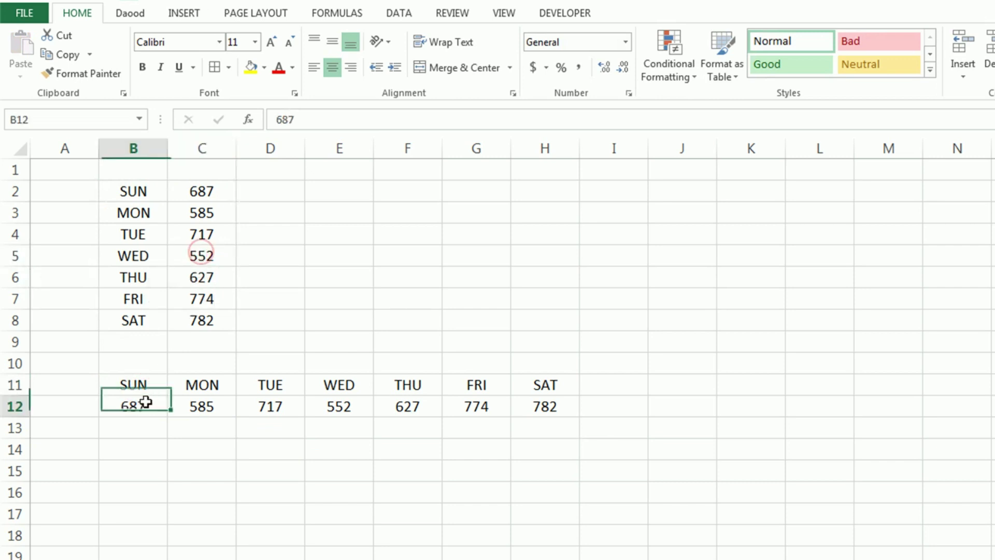
{"action": "left_click", "coordinate": [252, 403]}
{"action": "left_click", "coordinate": [400, 406]}
{"action": "left_click", "coordinate": [178, 192]}
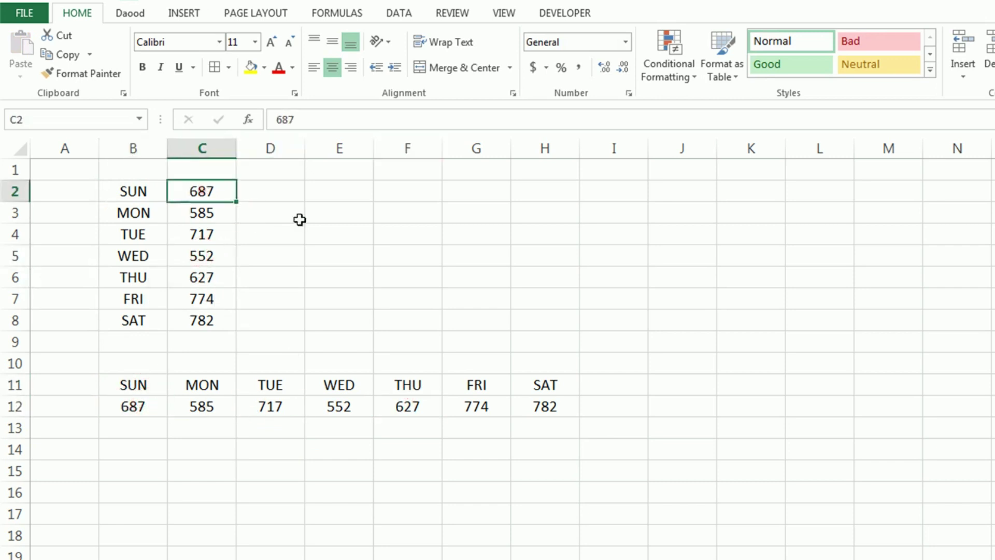
{"action": "type", "text": "695"}
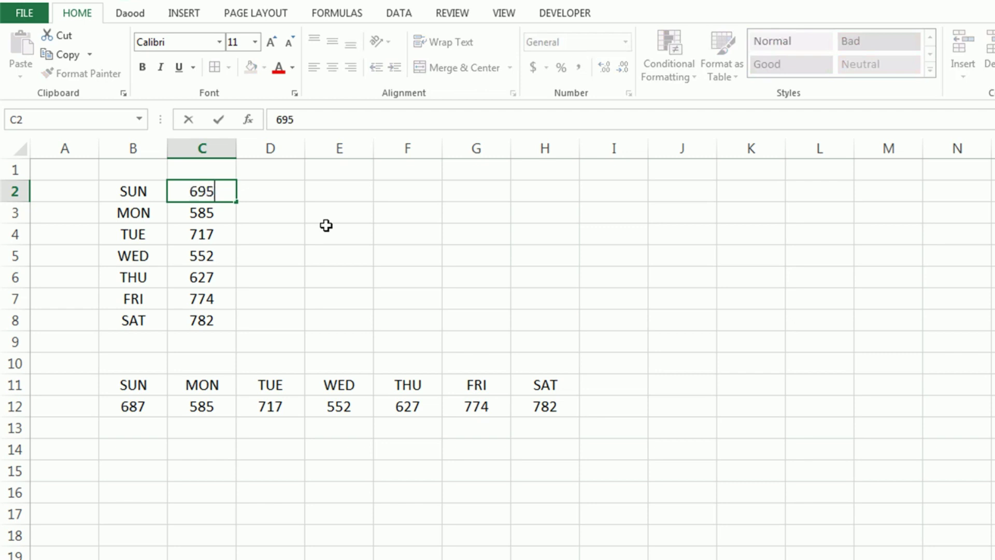
{"action": "key", "text": "Return"}
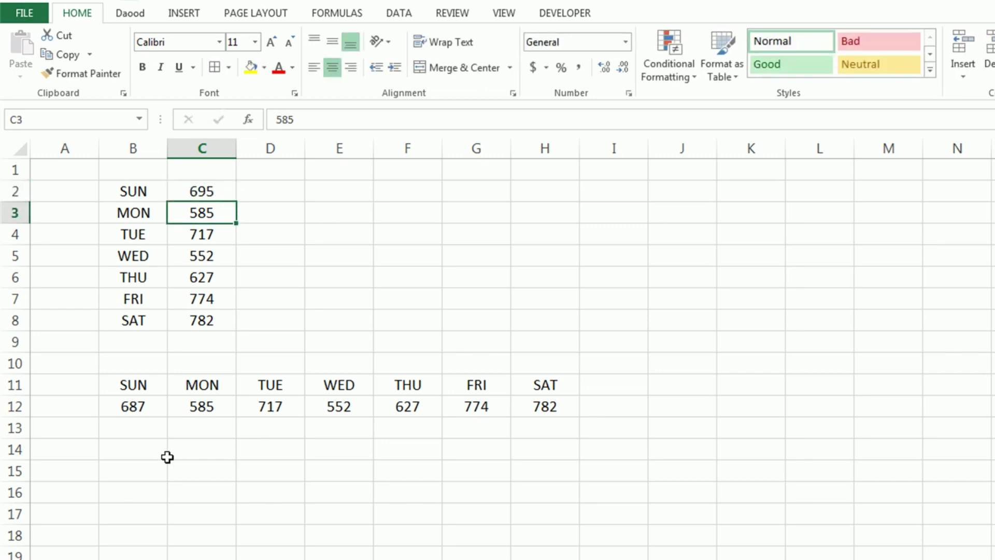
- Confirm row 12 still shows 687 and select the day table B11:H12
{"action": "left_click", "coordinate": [133, 406]}
{"action": "left_click", "coordinate": [279, 408]}
{"action": "left_click", "coordinate": [567, 407]}
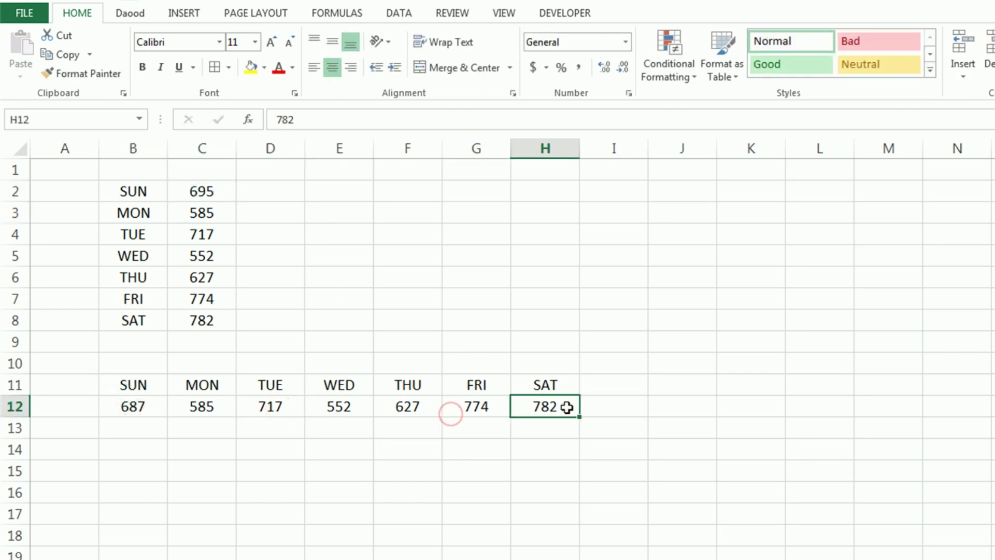
{"action": "left_click", "coordinate": [156, 388]}
{"action": "left_click_drag", "start_coordinate": [157, 389], "coordinate": [547, 403]}
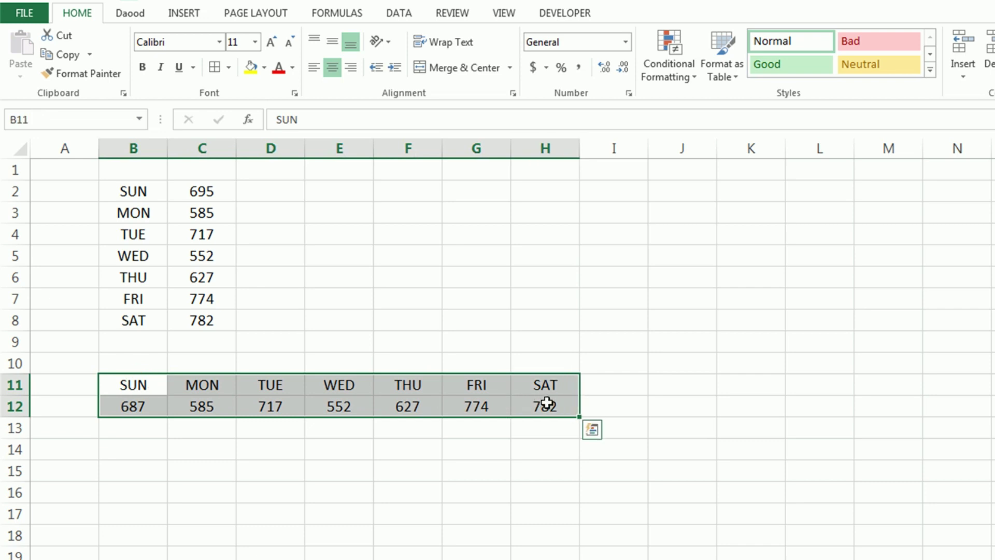
- Replace B11:H12 with the array formula =TRANSPOSE($B$2:$C$8) via Ctrl+Shift+Enter
{"action": "key", "text": "Delete"}
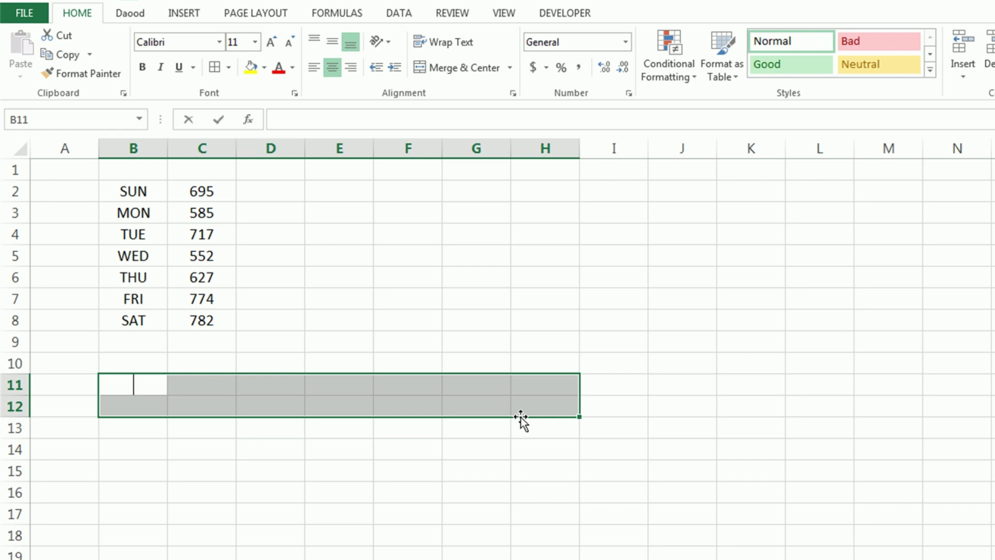
{"action": "type", "text": "=TR"}
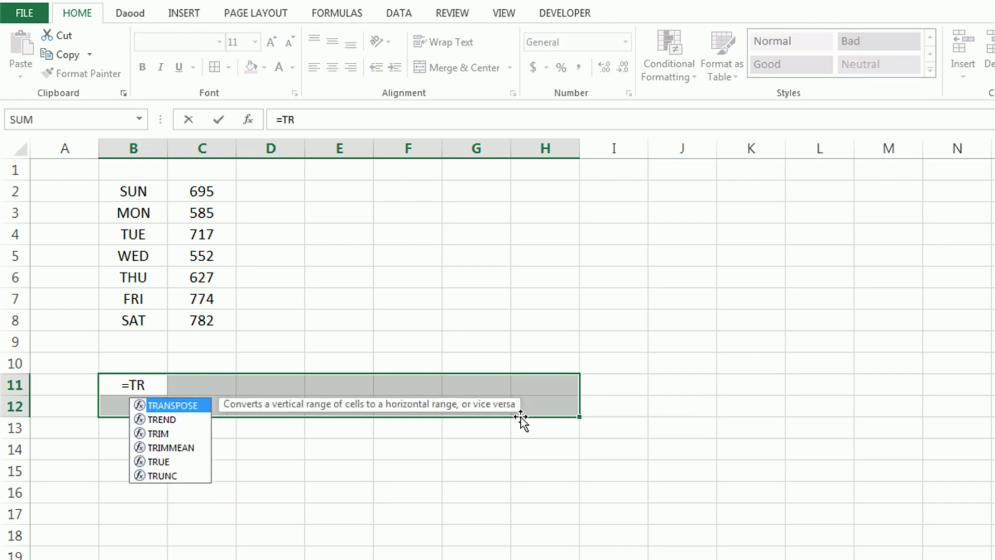
{"action": "key", "text": "Tab"}
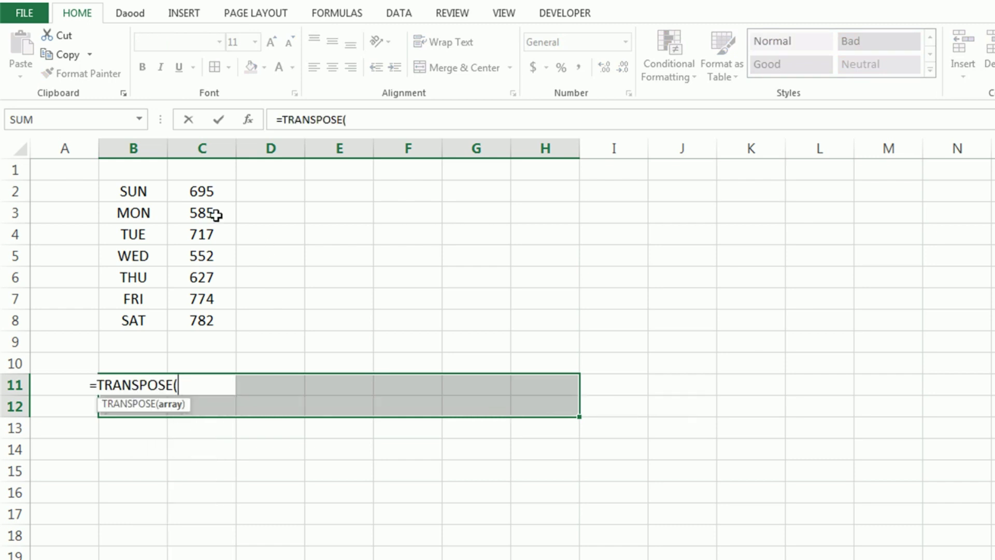
{"action": "left_click_drag", "start_coordinate": [145, 194], "coordinate": [202, 310]}
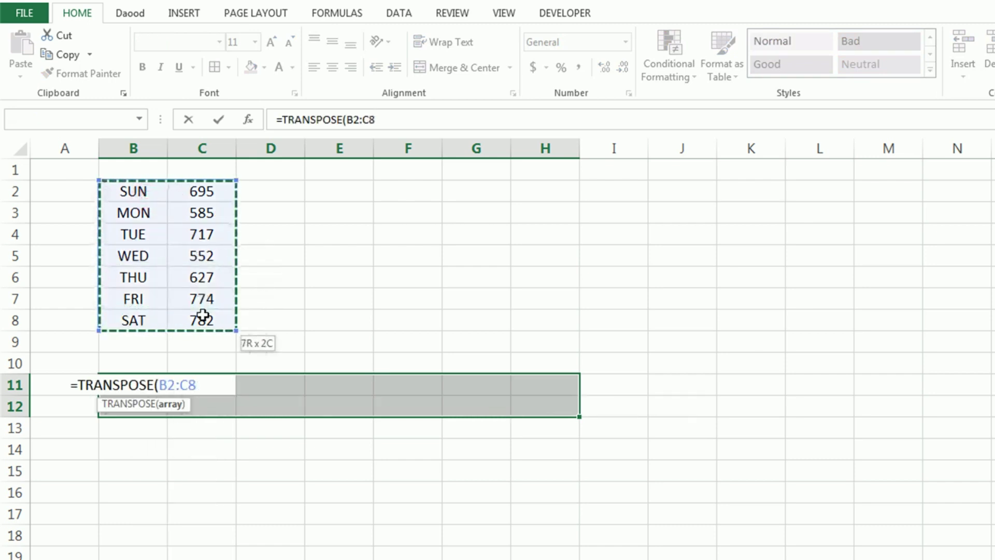
{"action": "key", "text": "F4"}
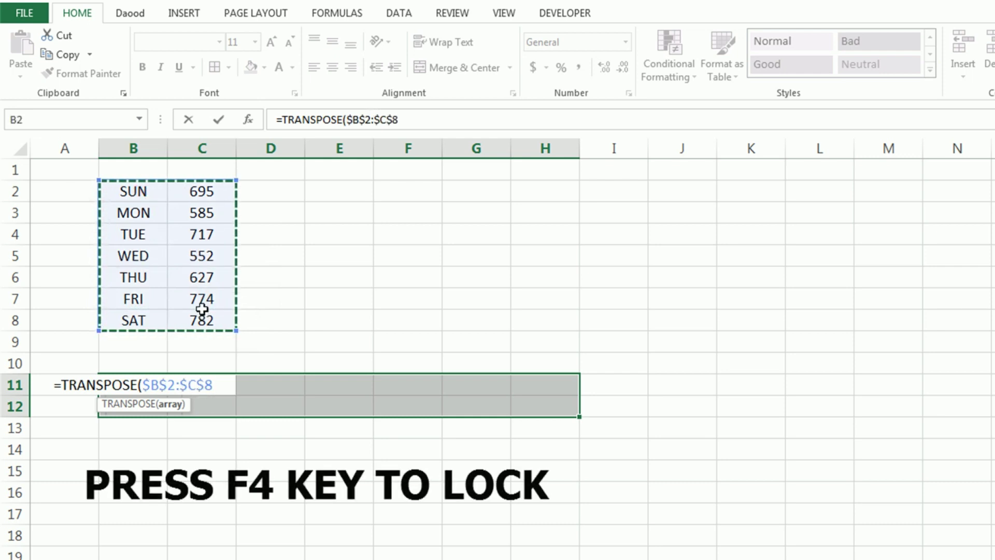
{"action": "type", "text": ")"}
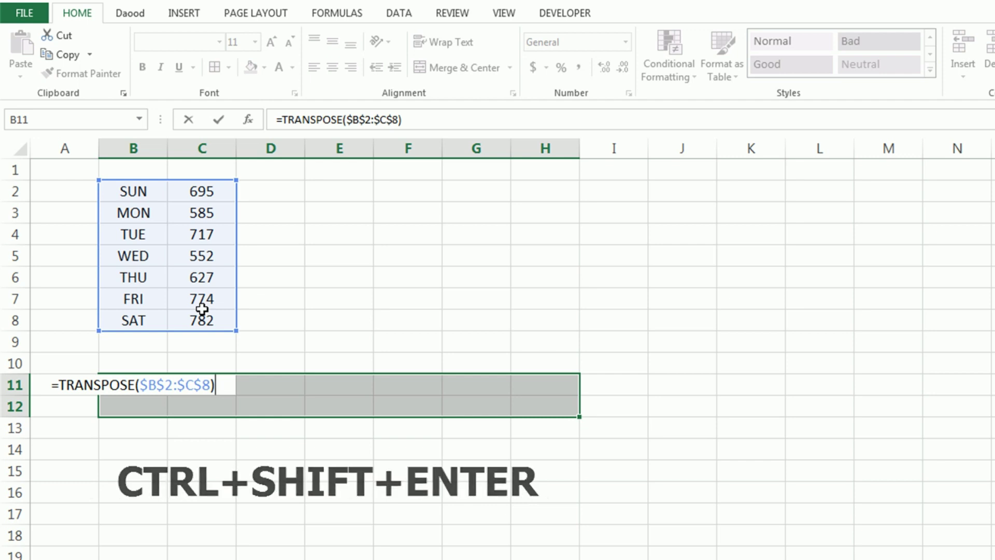
{"action": "key", "text": "ctrl+shift+Return"}
- Set SUN's value in C2 to 687 and confirm B12 follows it
{"action": "left_click", "coordinate": [207, 471]}
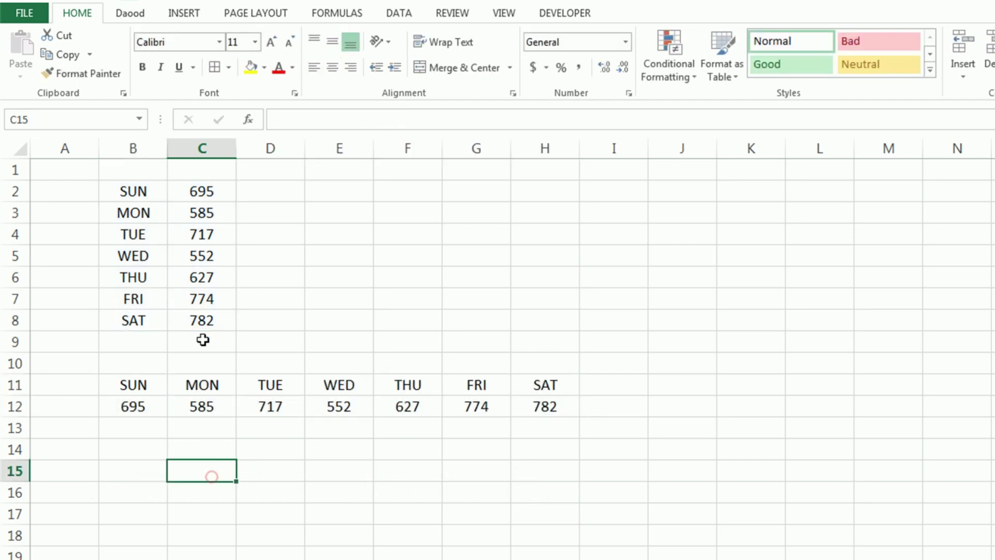
{"action": "left_click", "coordinate": [192, 268]}
{"action": "left_click", "coordinate": [178, 402]}
{"action": "left_click", "coordinate": [285, 388]}
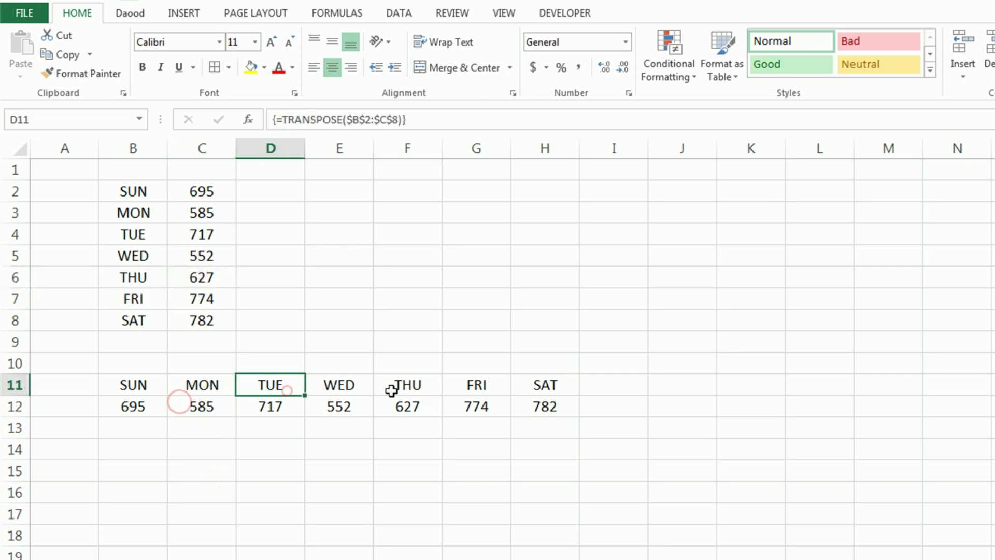
{"action": "left_click", "coordinate": [394, 389]}
{"action": "left_click", "coordinate": [497, 390]}
{"action": "left_click", "coordinate": [563, 418]}
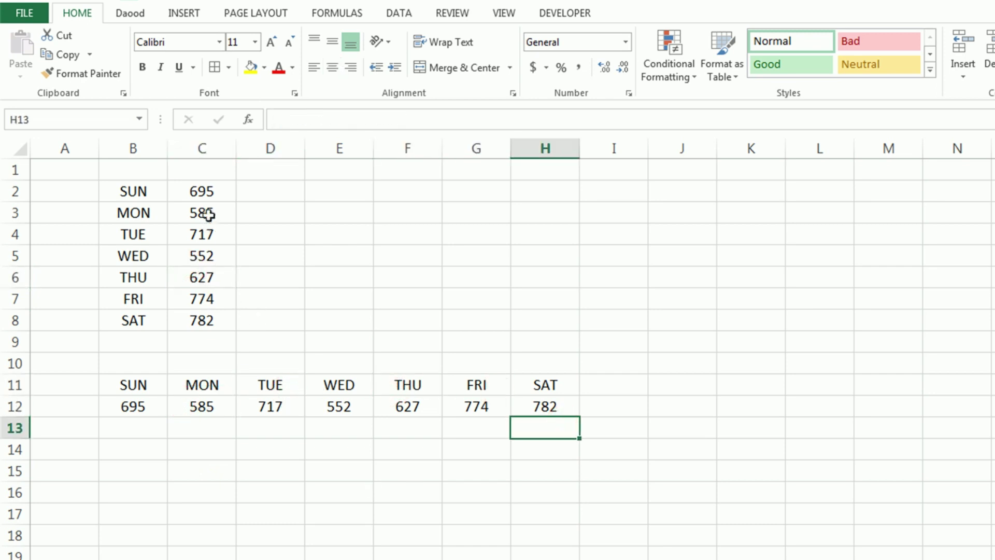
{"action": "left_click", "coordinate": [215, 188]}
{"action": "type", "text": "9"}
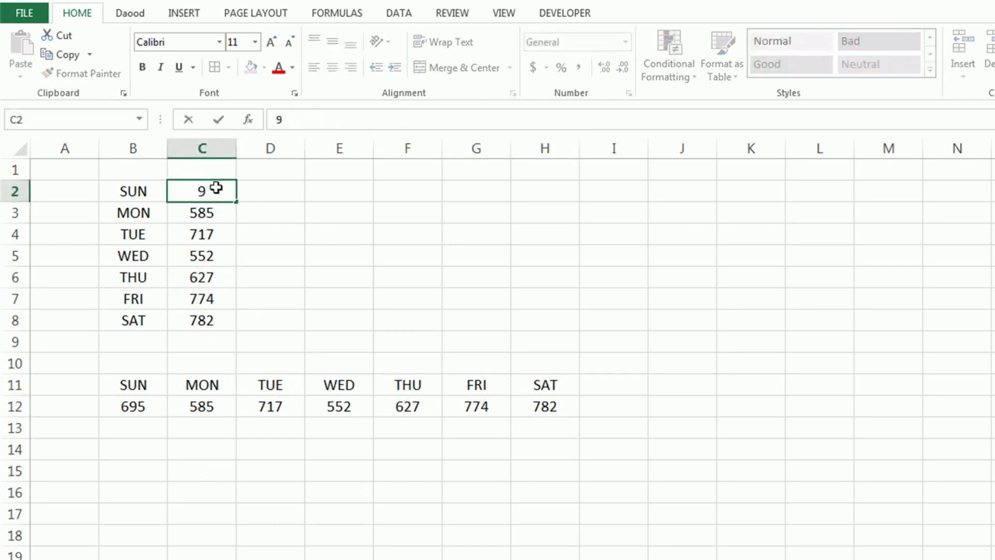
{"action": "key", "text": "BackSpace"}
{"action": "type", "text": "687"}
{"action": "key", "text": "Return"}
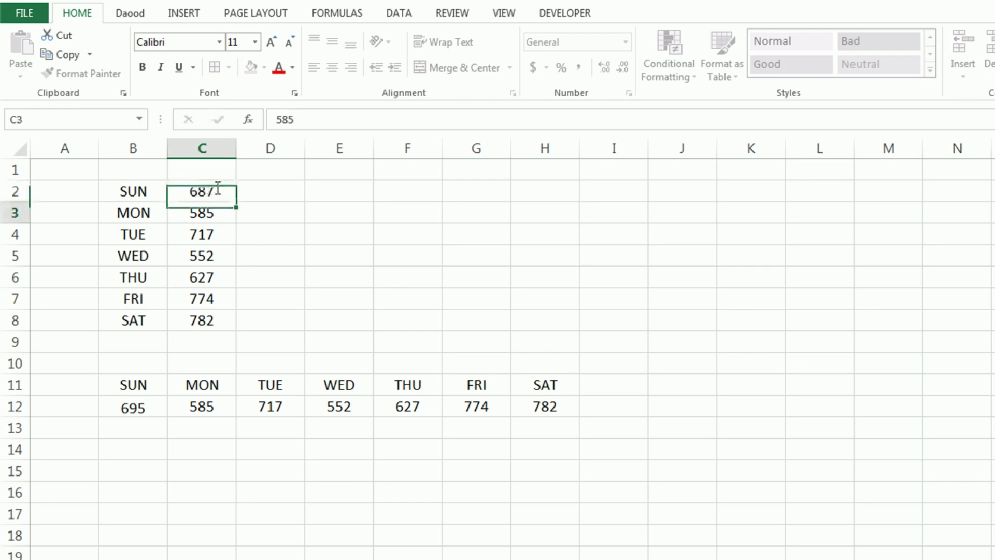
{"action": "left_click", "coordinate": [154, 399]}
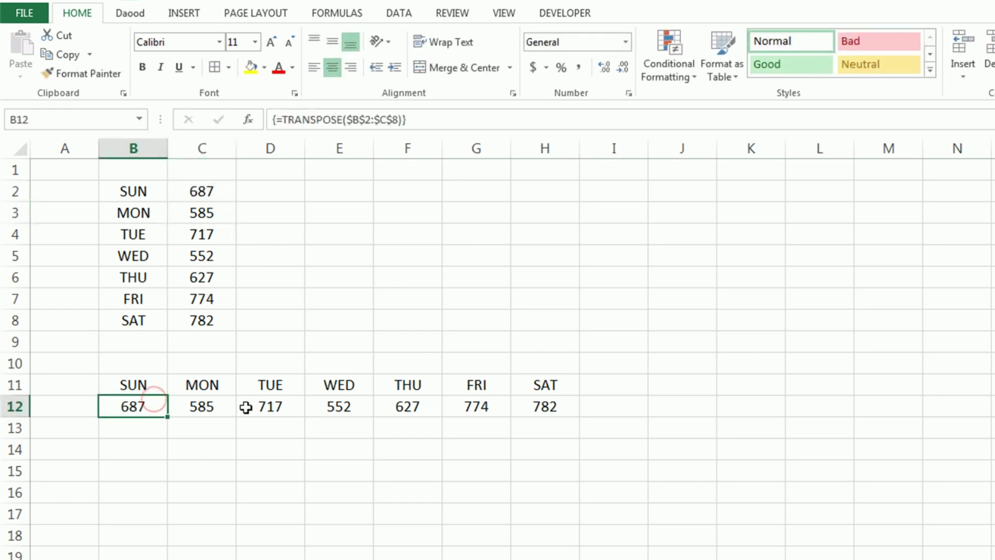
- Change MON's value in C3 to 625 and check the transposed array B11:H12 updates
{"action": "left_click", "coordinate": [219, 215]}
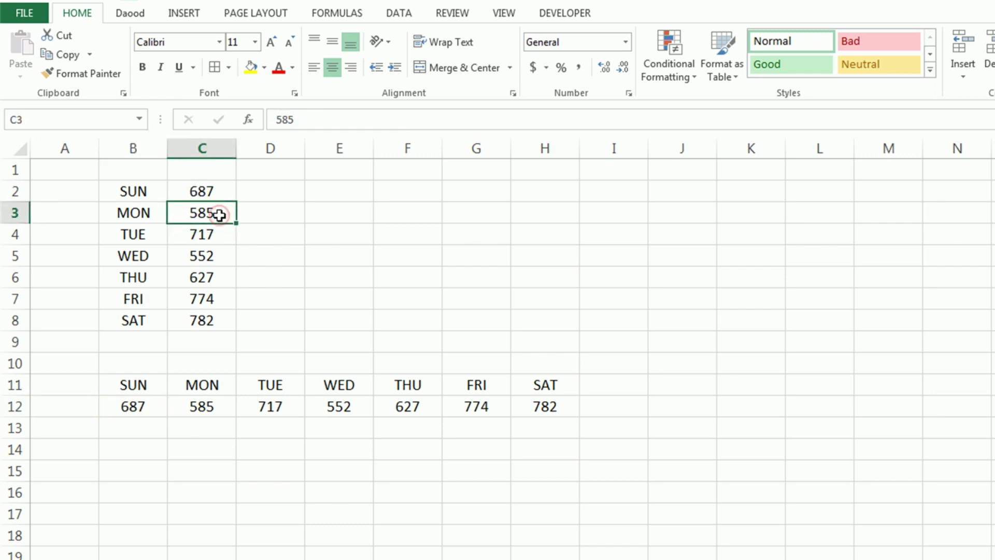
{"action": "type", "text": "345"}
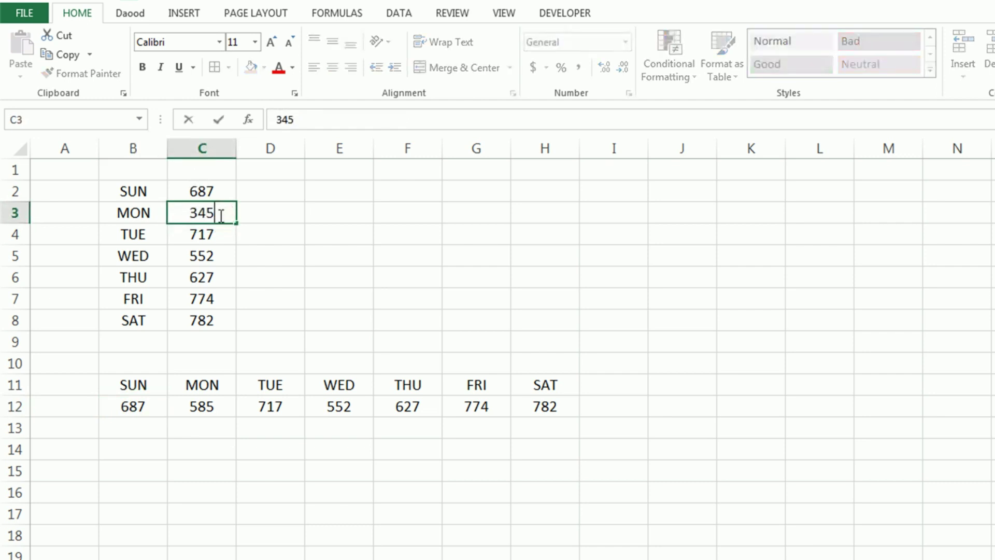
{"action": "key", "text": "Return"}
{"action": "left_click", "coordinate": [218, 207]}
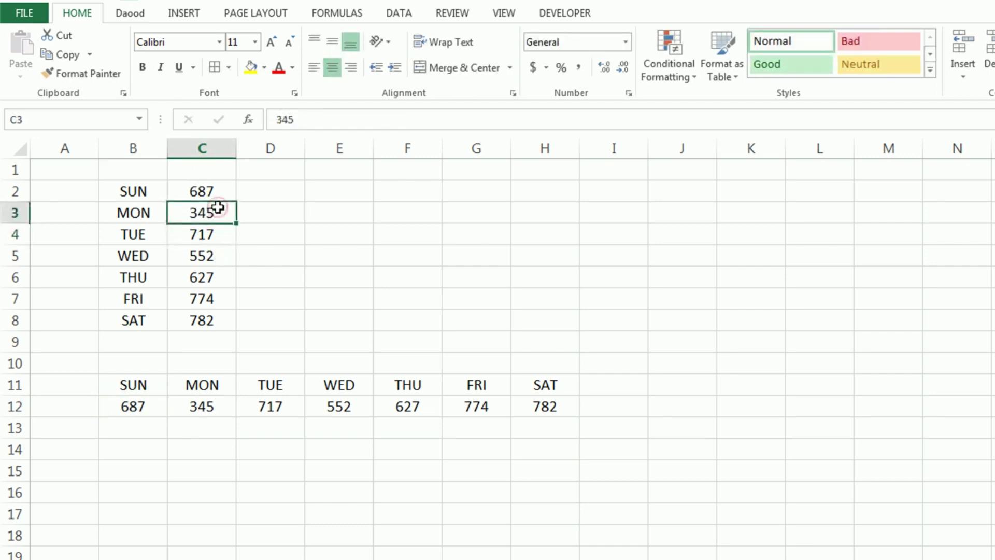
{"action": "type", "text": "625"}
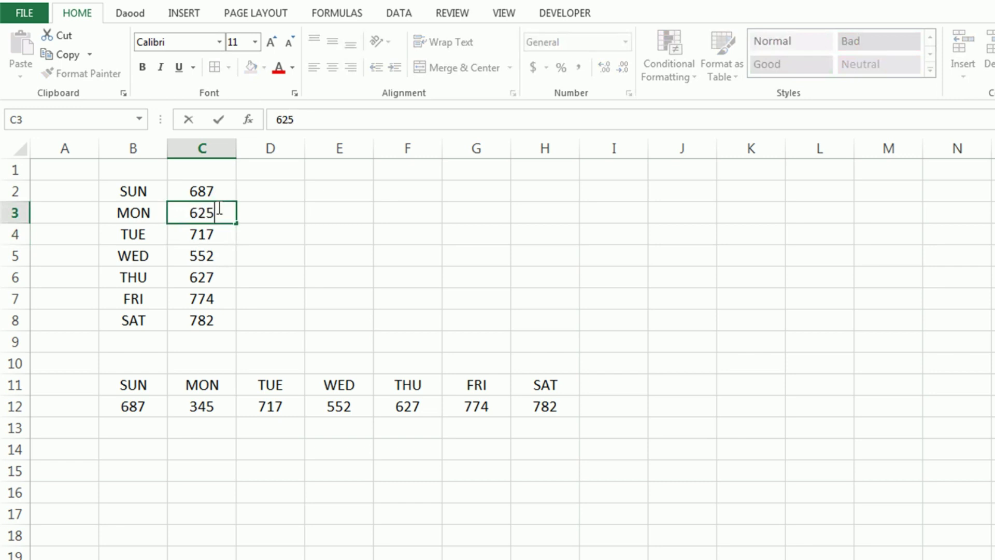
{"action": "key", "text": "Return"}
{"action": "mouse_move", "coordinate": [140, 386]}
{"action": "left_mouse_down"}
{"action": "mouse_move", "coordinate": [197, 398]}
{"action": "mouse_move", "coordinate": [533, 406]}
{"action": "left_mouse_up"}
{"action": "left_click", "coordinate": [427, 451]}
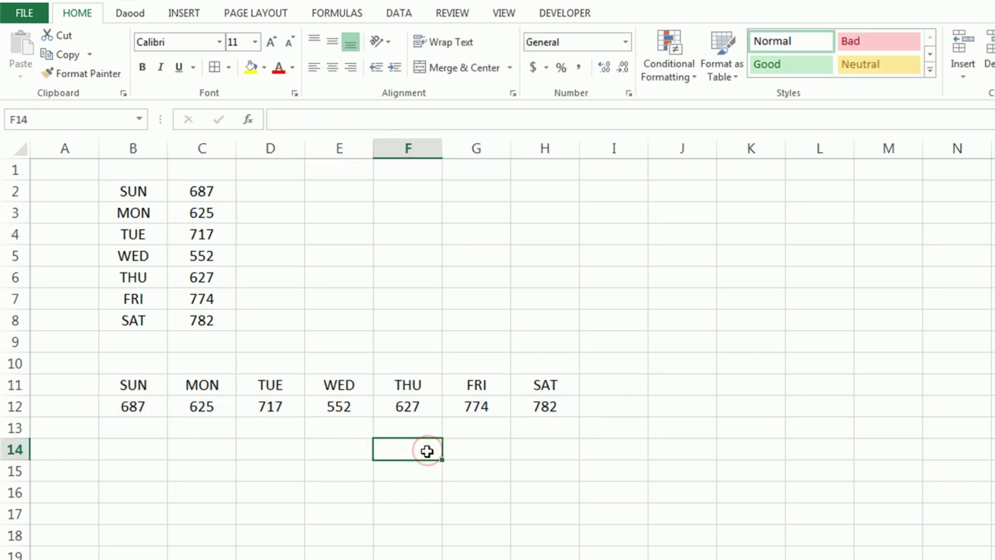
{"action": "left_click_drag", "start_coordinate": [146, 382], "coordinate": [544, 407]}
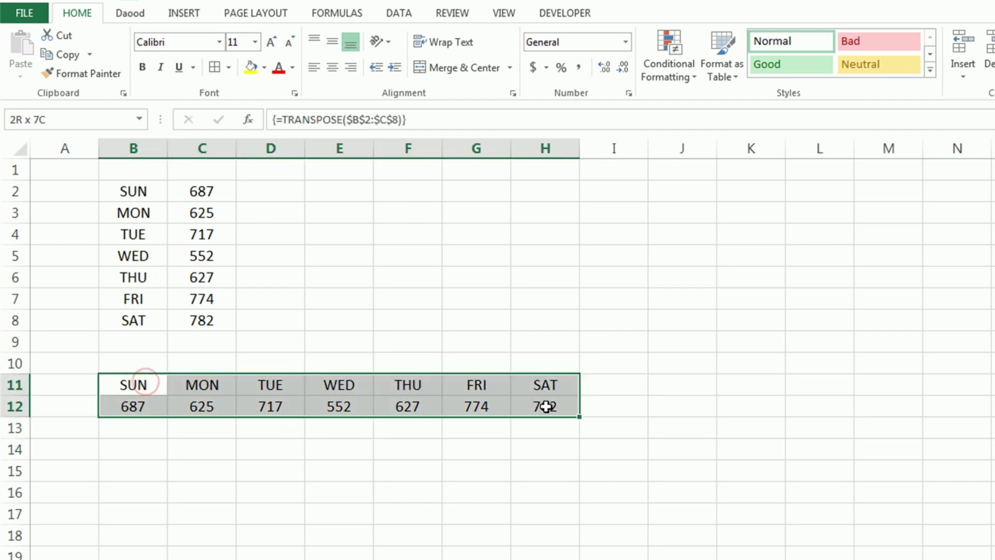
{"action": "left_click", "coordinate": [273, 500]}
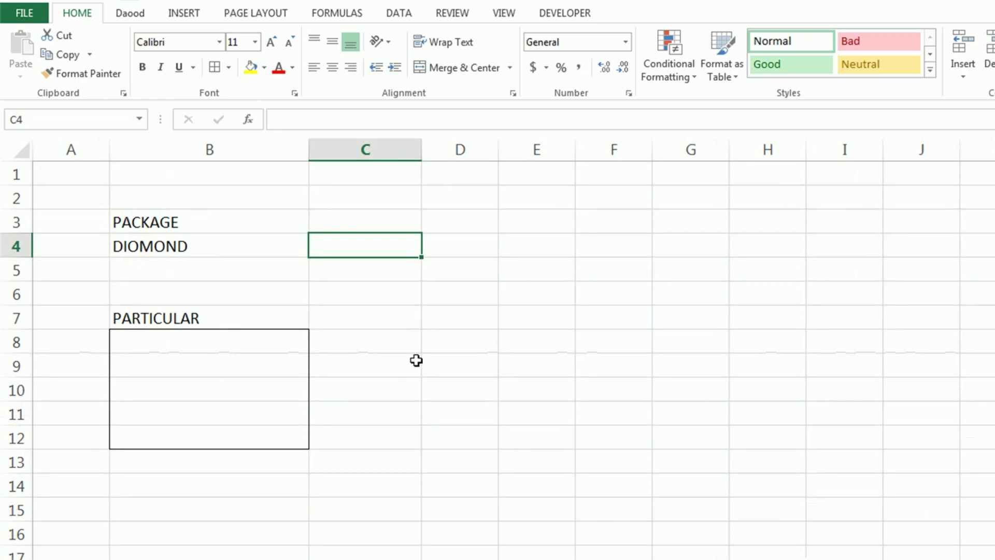
- Try cell B4's package list choices SILVER, GOLD and DIOMOND
{"action": "left_click", "coordinate": [415, 358]}
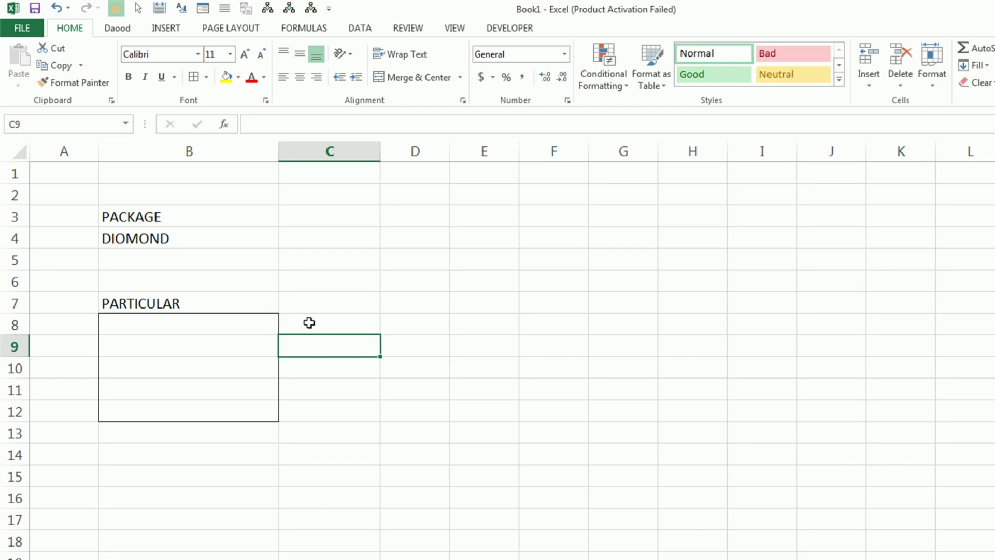
{"action": "left_click", "coordinate": [200, 233]}
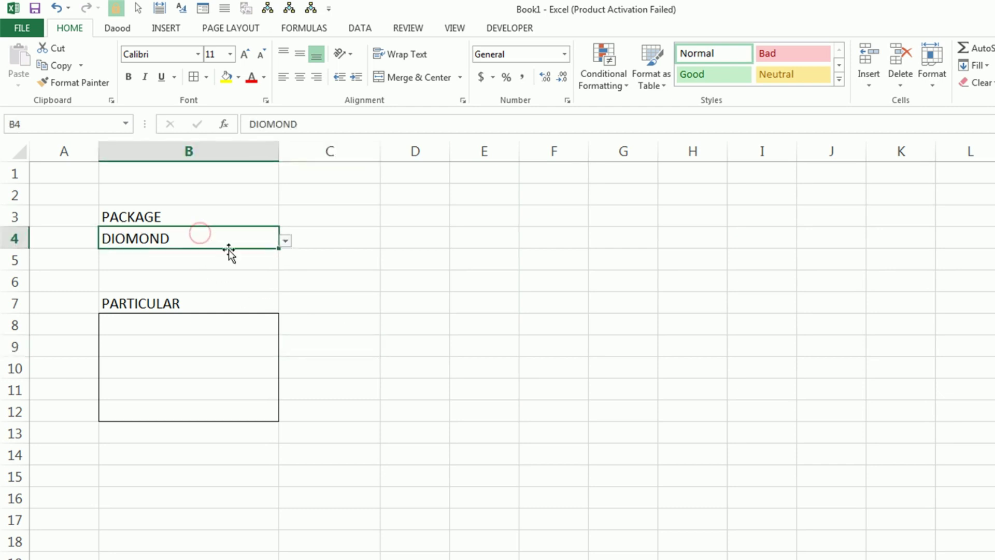
{"action": "left_click", "coordinate": [285, 241]}
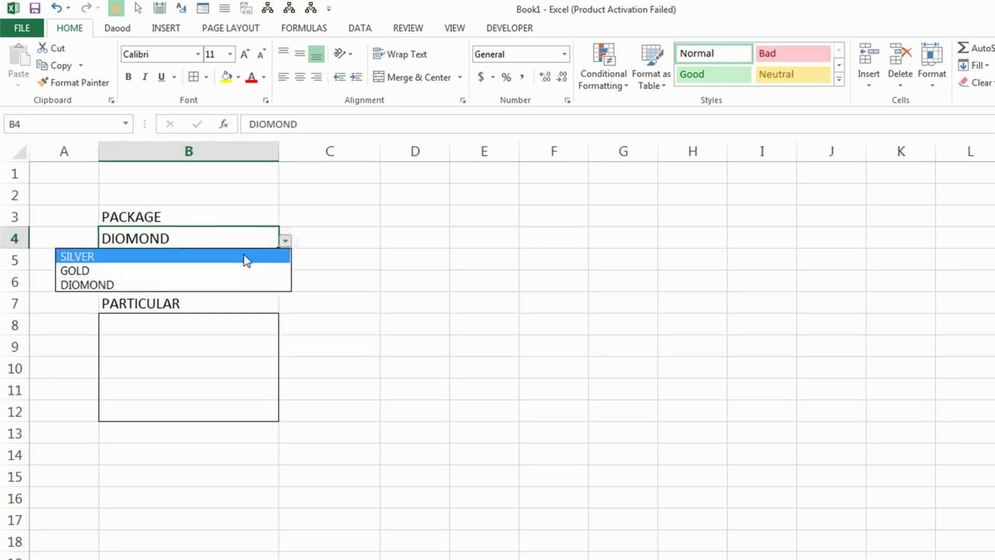
{"action": "left_click", "coordinate": [246, 257]}
{"action": "left_click", "coordinate": [285, 241]}
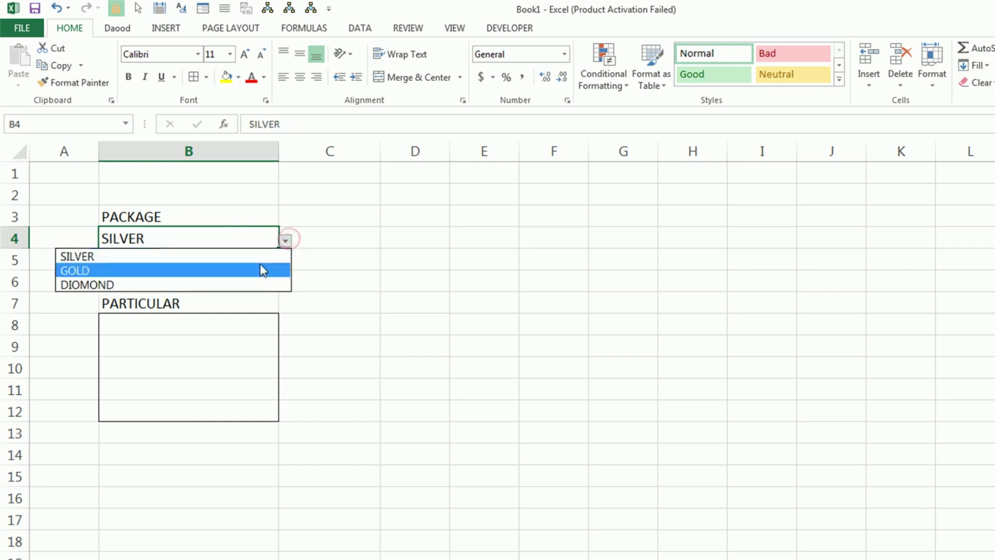
{"action": "left_click", "coordinate": [259, 270]}
{"action": "left_click", "coordinate": [285, 241]}
{"action": "left_click", "coordinate": [256, 281]}
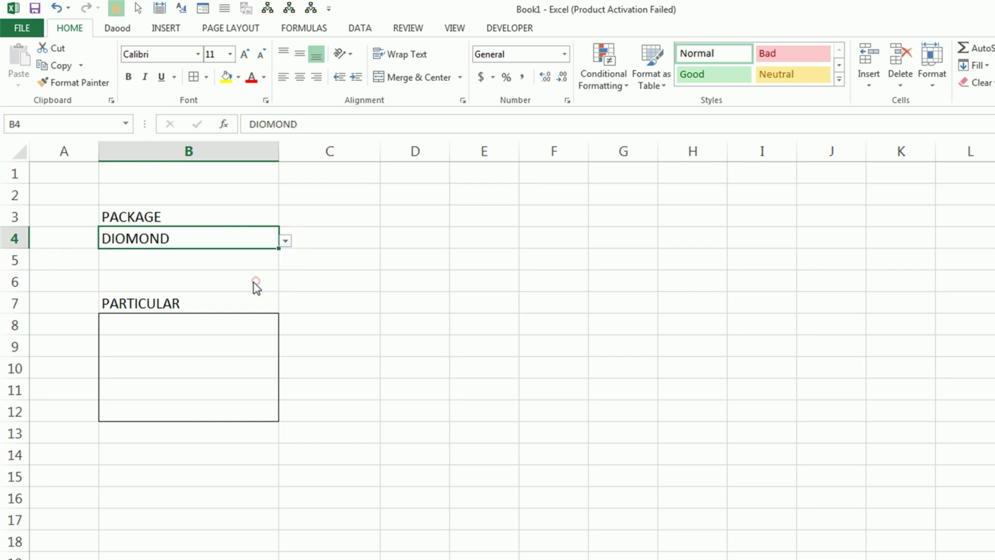
- Select the PARTICULAR box B8:B12, set B4 to SILVER, and open the Data tools
{"action": "left_click_drag", "start_coordinate": [182, 321], "coordinate": [182, 418]}
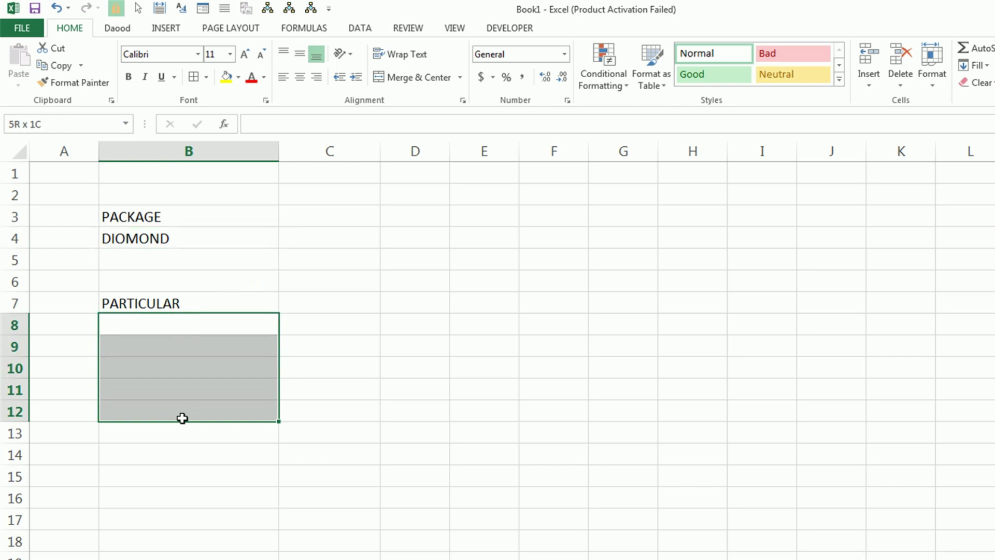
{"action": "left_click", "coordinate": [217, 239]}
{"action": "left_click", "coordinate": [285, 240]}
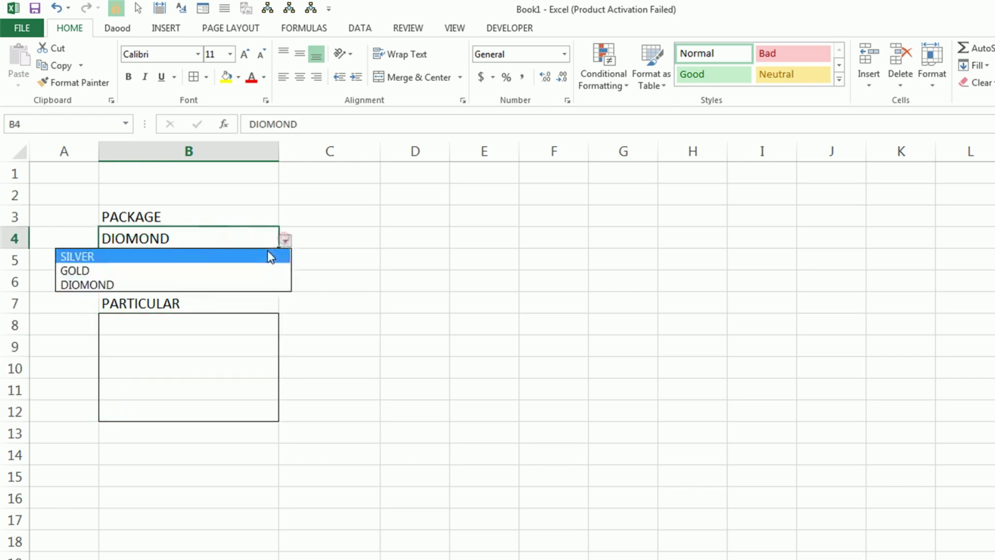
{"action": "left_click", "coordinate": [269, 256]}
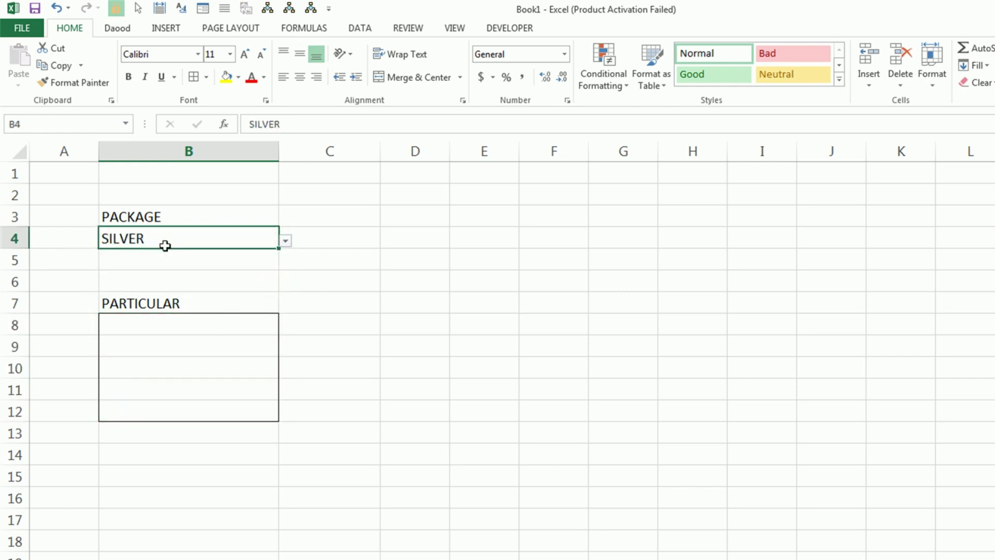
{"action": "left_click", "coordinate": [368, 31]}
- Open the Scenario Manager and look through the saved package scenarios
{"action": "left_click", "coordinate": [724, 87]}
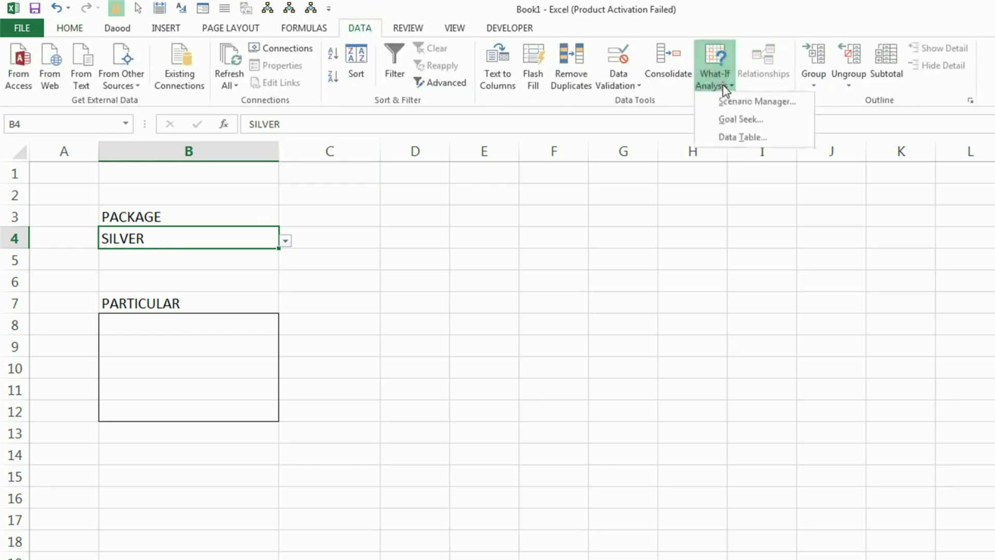
{"action": "left_click", "coordinate": [723, 102]}
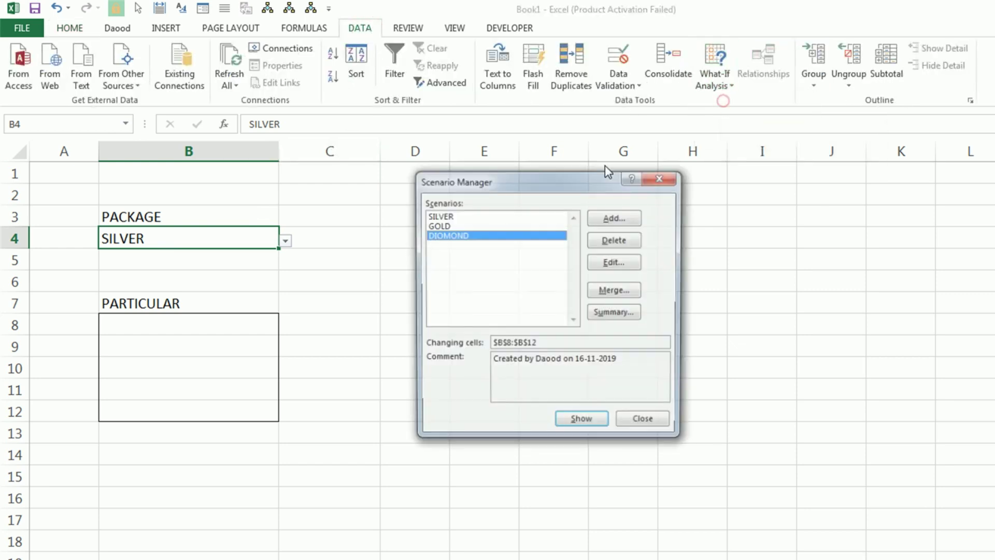
{"action": "left_click_drag", "start_coordinate": [527, 183], "coordinate": [435, 253]}
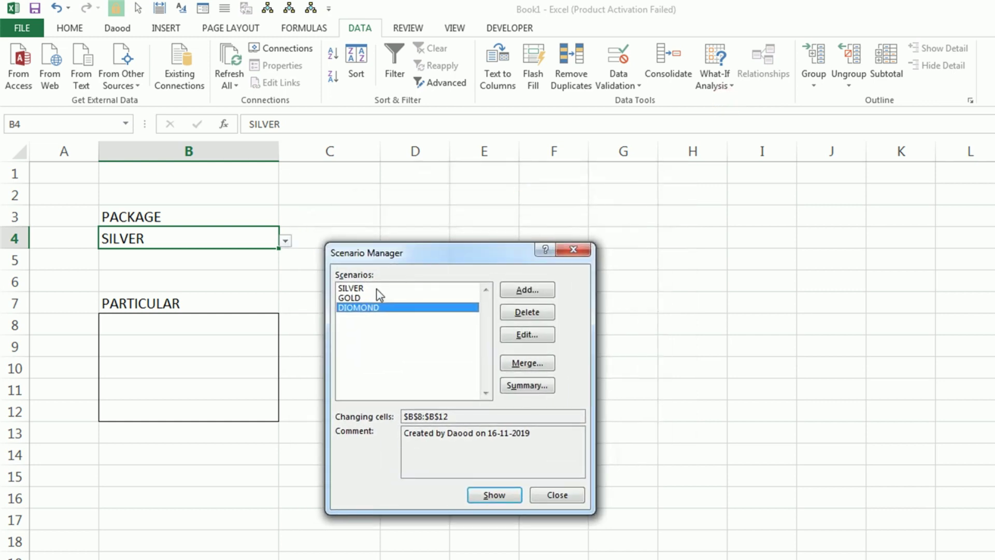
{"action": "left_click", "coordinate": [369, 288]}
{"action": "left_click", "coordinate": [364, 298]}
{"action": "left_click", "coordinate": [358, 309]}
- Show the SILVER, GOLD and DIOMOND scenarios in turn, then close the manager
{"action": "left_click", "coordinate": [355, 288]}
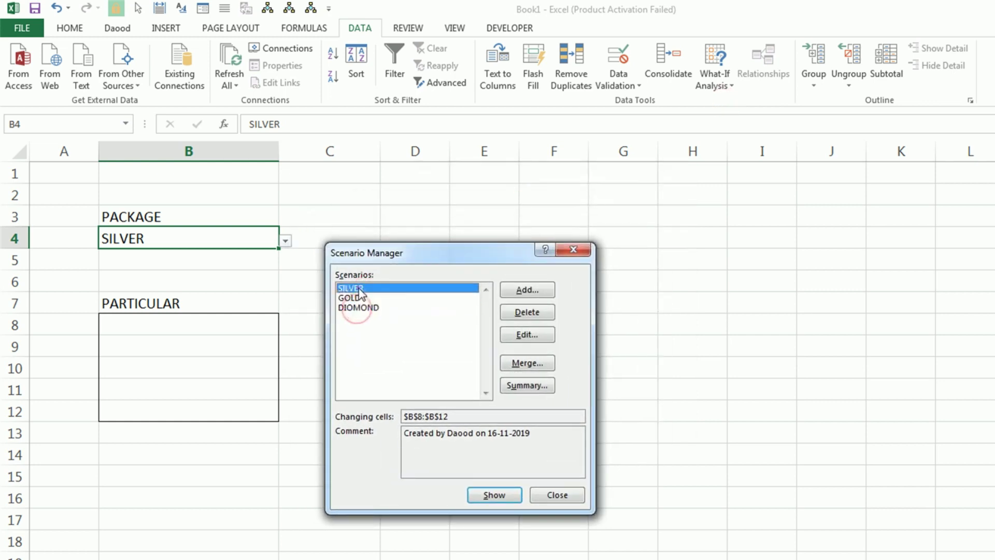
{"action": "left_click", "coordinate": [493, 495]}
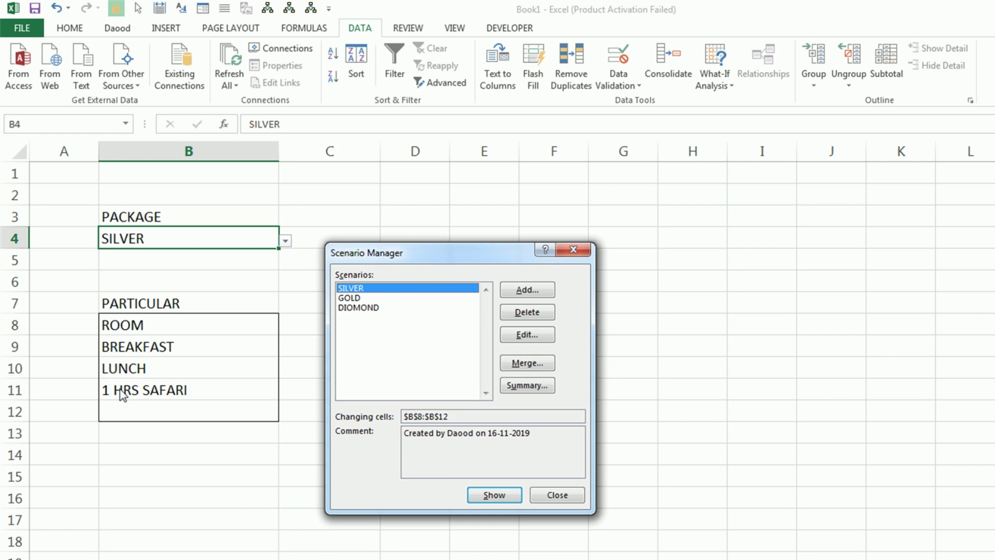
{"action": "left_click", "coordinate": [364, 299]}
{"action": "left_click", "coordinate": [493, 494]}
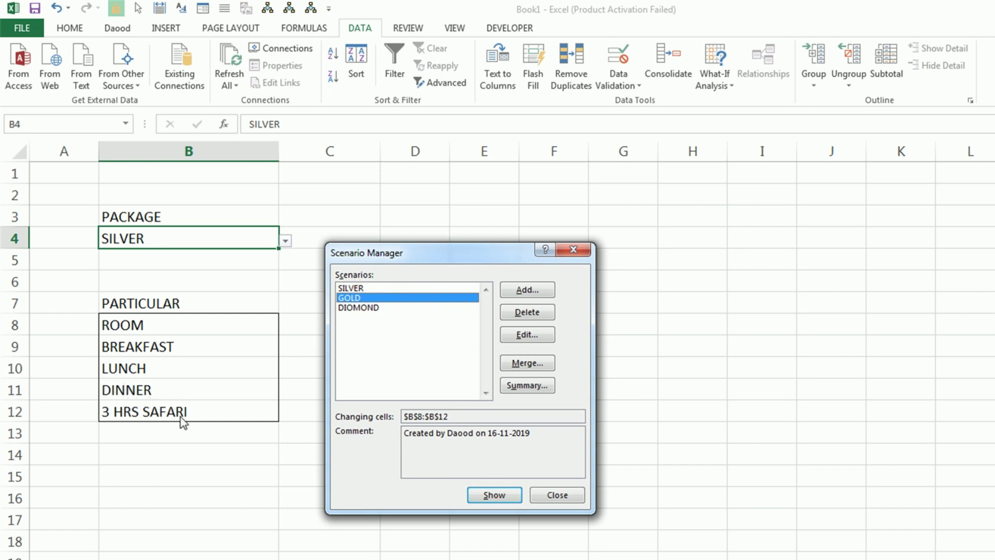
{"action": "left_click", "coordinate": [365, 307]}
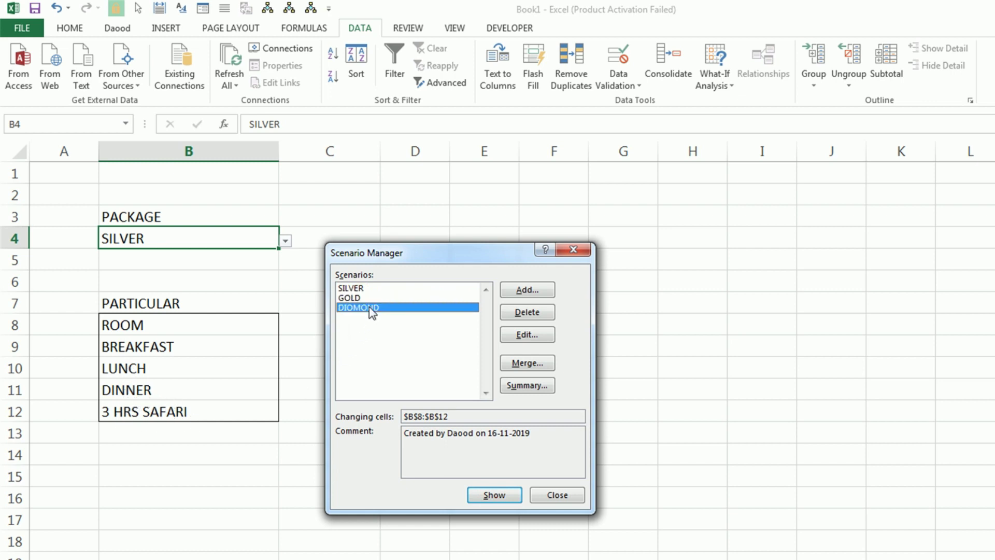
{"action": "left_click", "coordinate": [478, 496]}
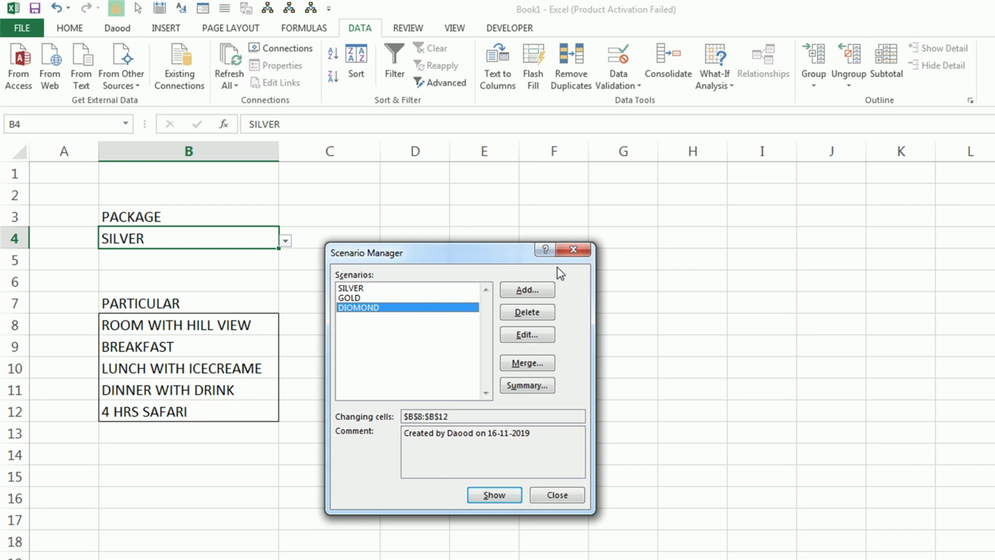
{"action": "left_click", "coordinate": [285, 240]}
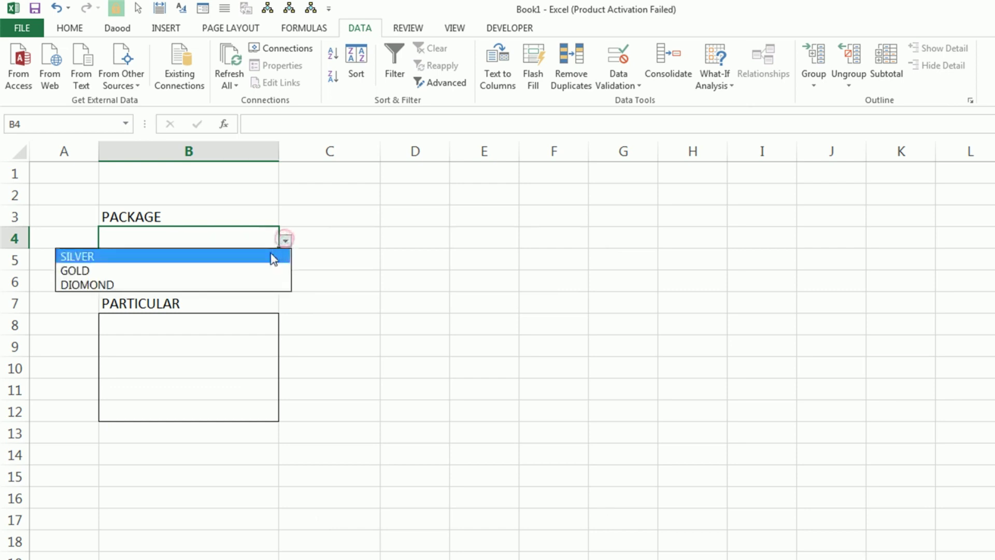
- Pick SILVER in B4 and enter ROOM, BREAKFAST, LUNCH and 1 HRS SAFARI in B8:B11
{"action": "left_click", "coordinate": [273, 256]}
{"action": "left_click", "coordinate": [196, 328]}
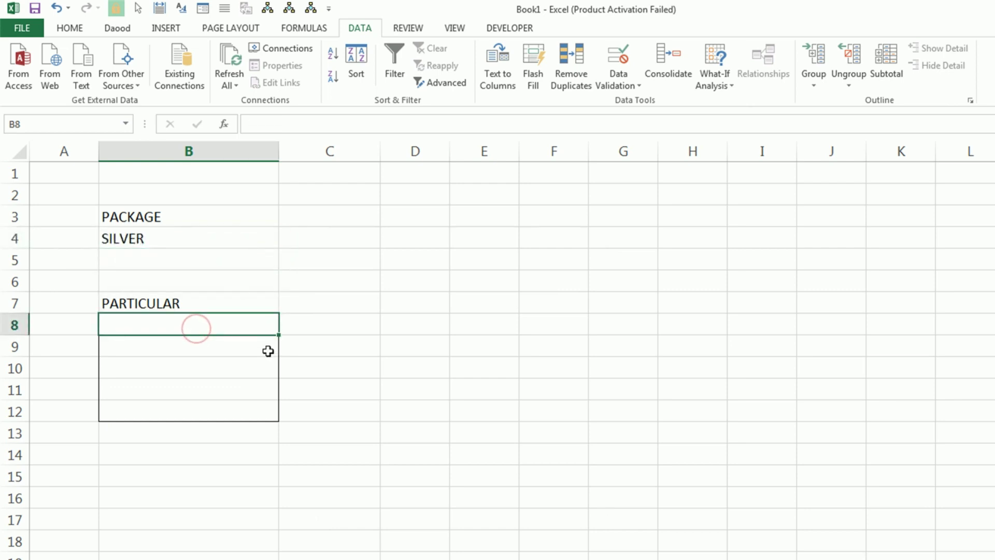
{"action": "type", "text": "RO"}
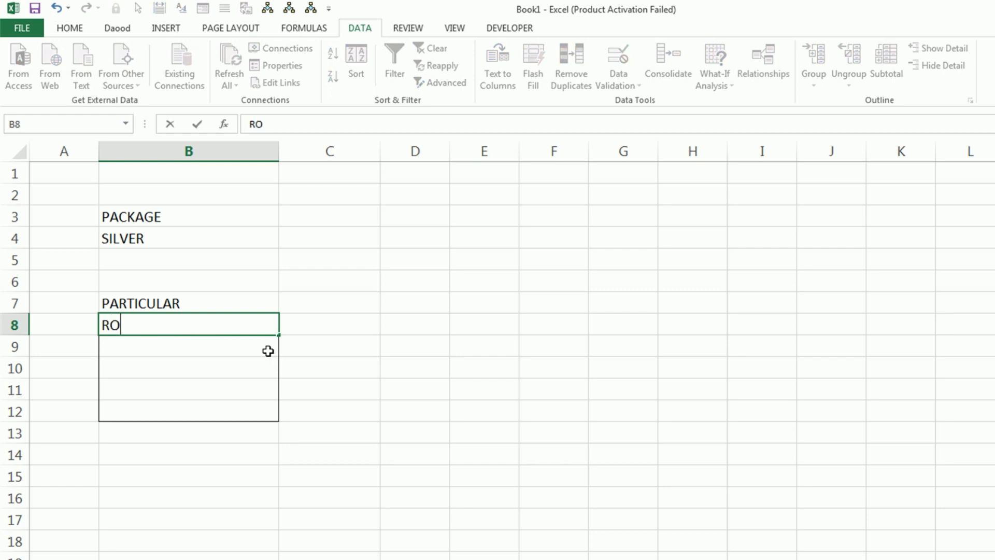
{"action": "type", "text": "OM"}
{"action": "key", "text": "Return"}
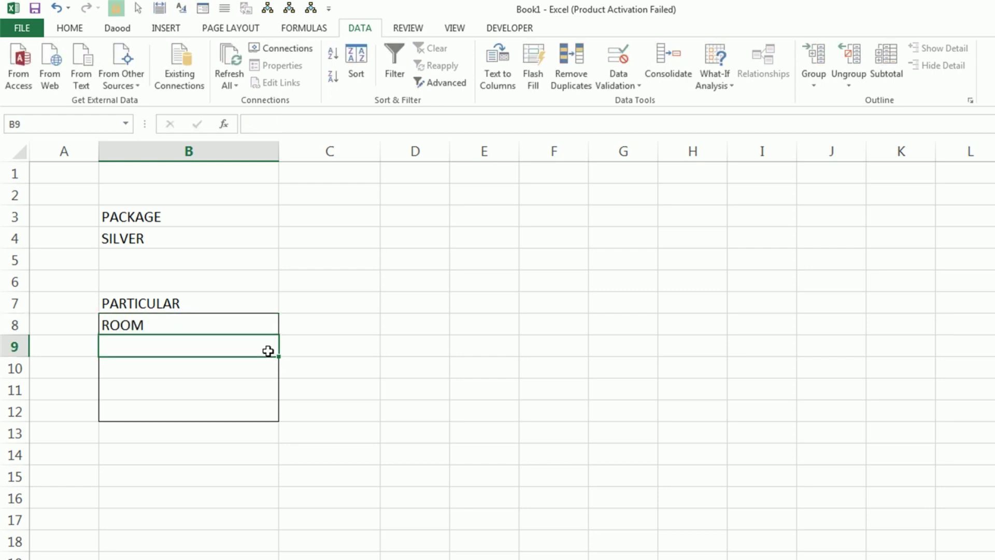
{"action": "type", "text": "BREAKFAST"}
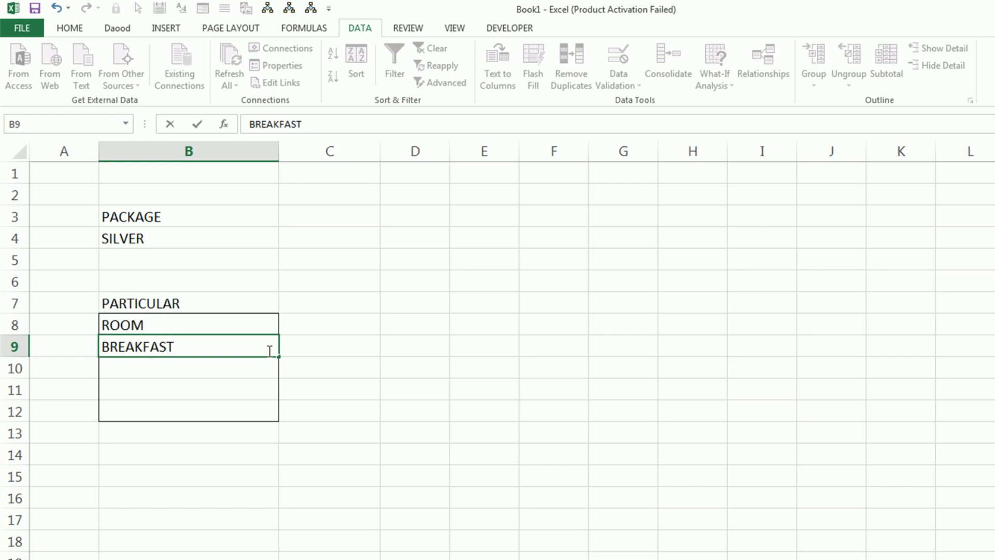
{"action": "key", "text": "Return"}
{"action": "type", "text": "L"}
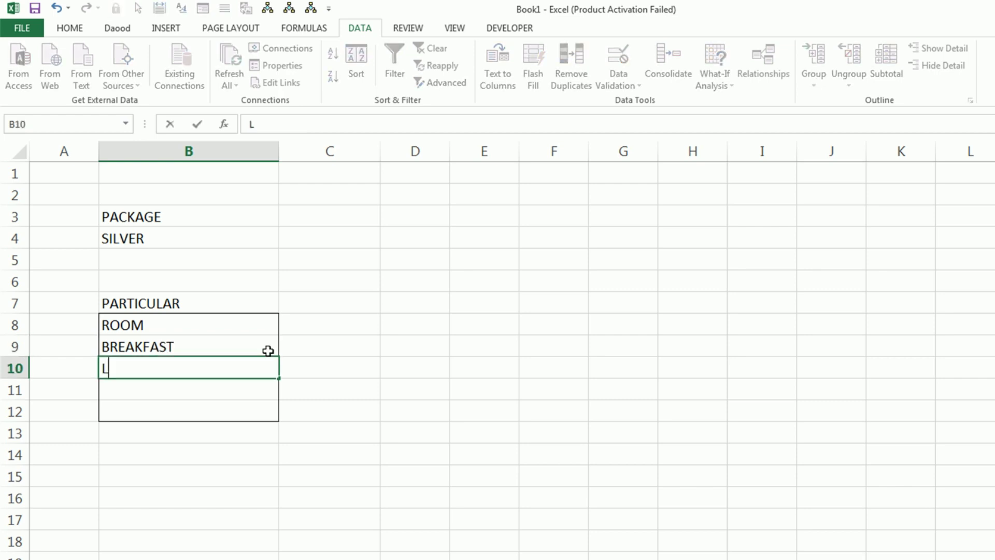
{"action": "type", "text": "UNCH"}
{"action": "key", "text": "Return"}
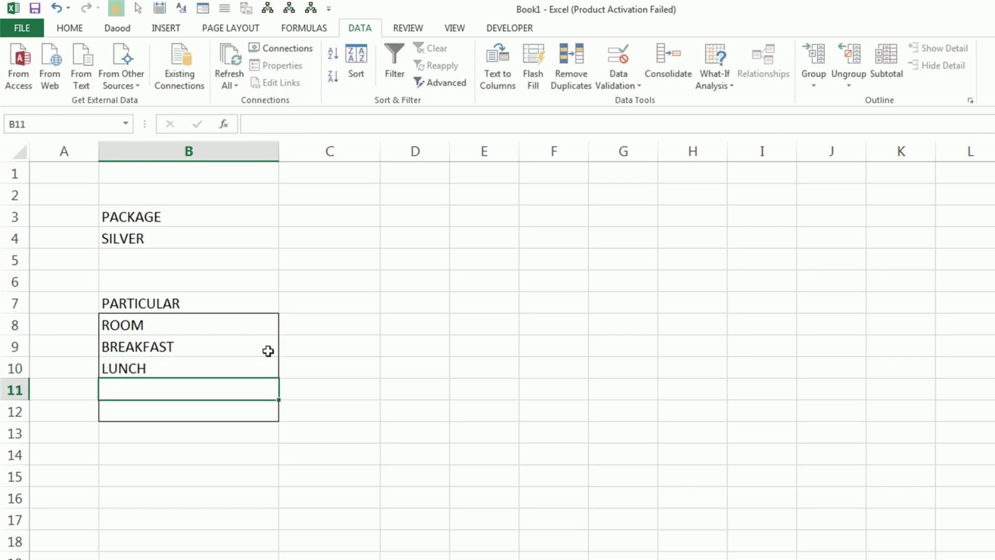
{"action": "type", "text": "1 HR"}
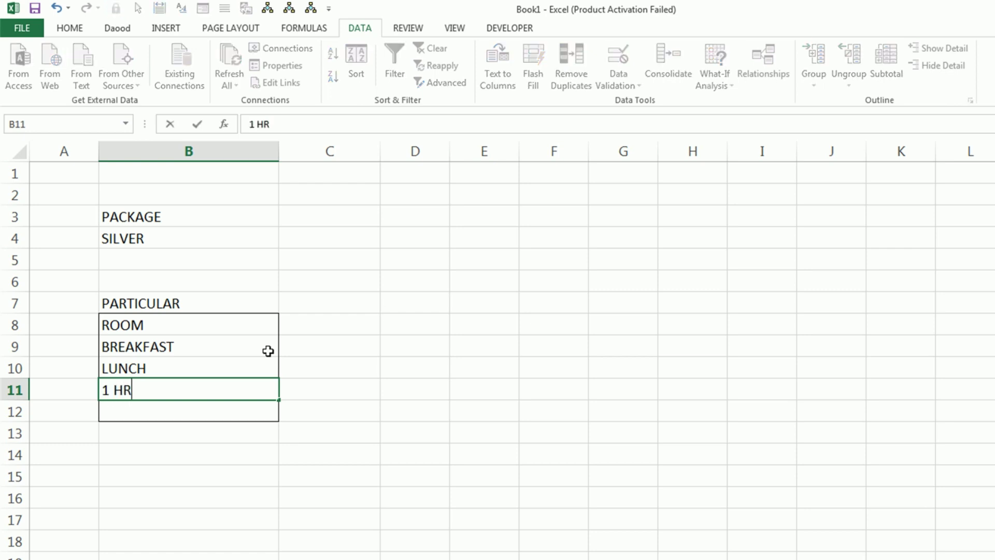
{"action": "type", "text": "S SAFARI"}
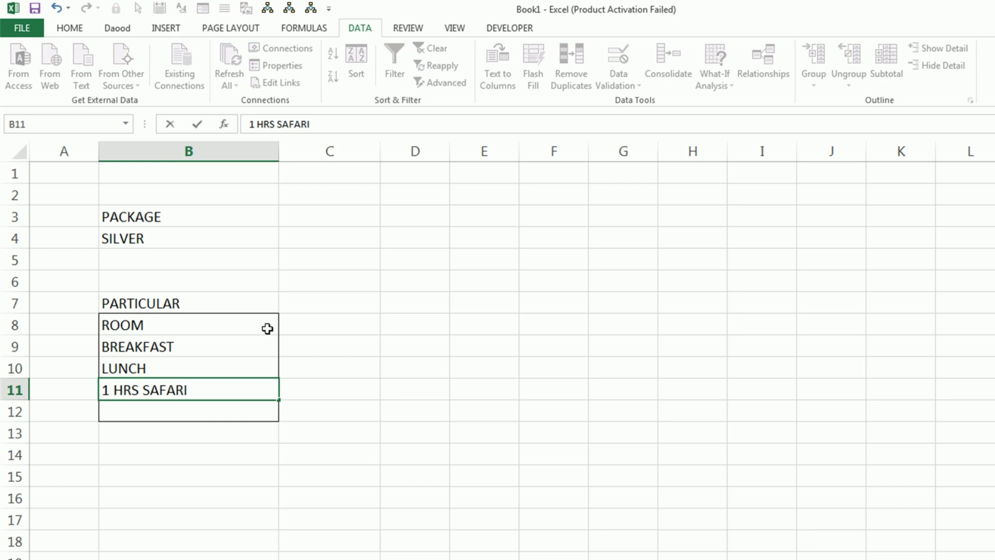
{"action": "left_click", "coordinate": [287, 340]}
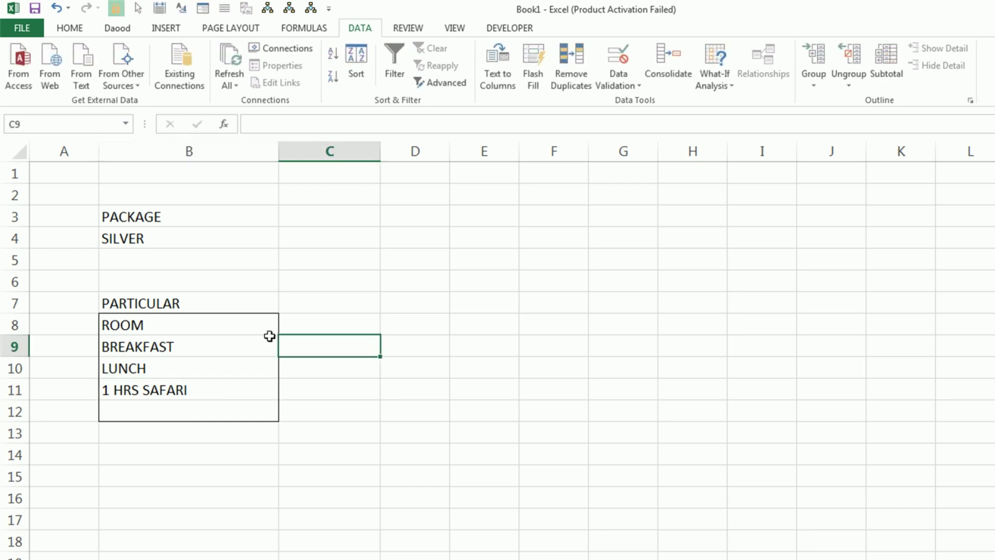
- Select B4 together with B8 through B12 as the scenario's changing cells
{"action": "left_click", "coordinate": [207, 234]}
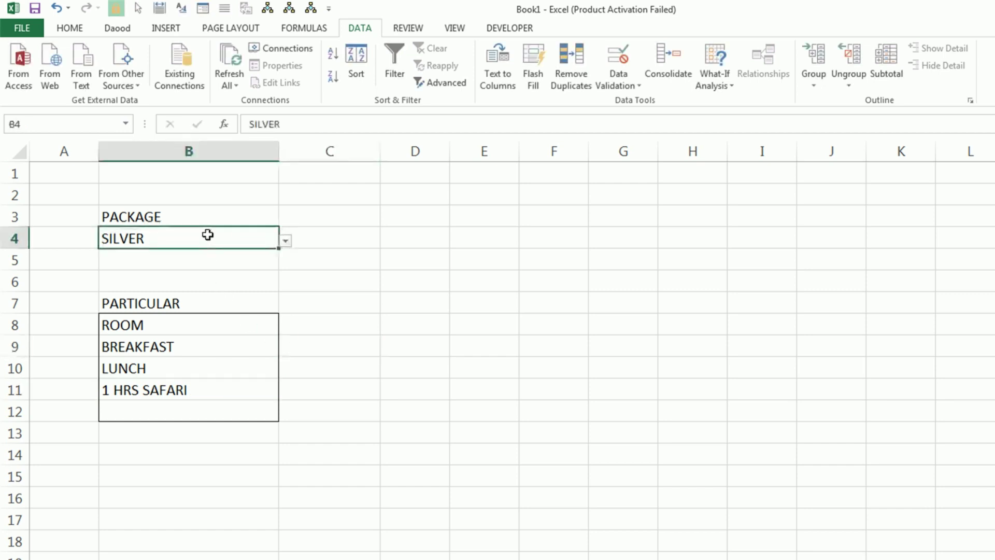
{"action": "left_click", "coordinate": [193, 325], "text": "ctrl"}
{"action": "left_click", "coordinate": [193, 348], "text": "ctrl"}
{"action": "left_click", "coordinate": [190, 369], "text": "ctrl"}
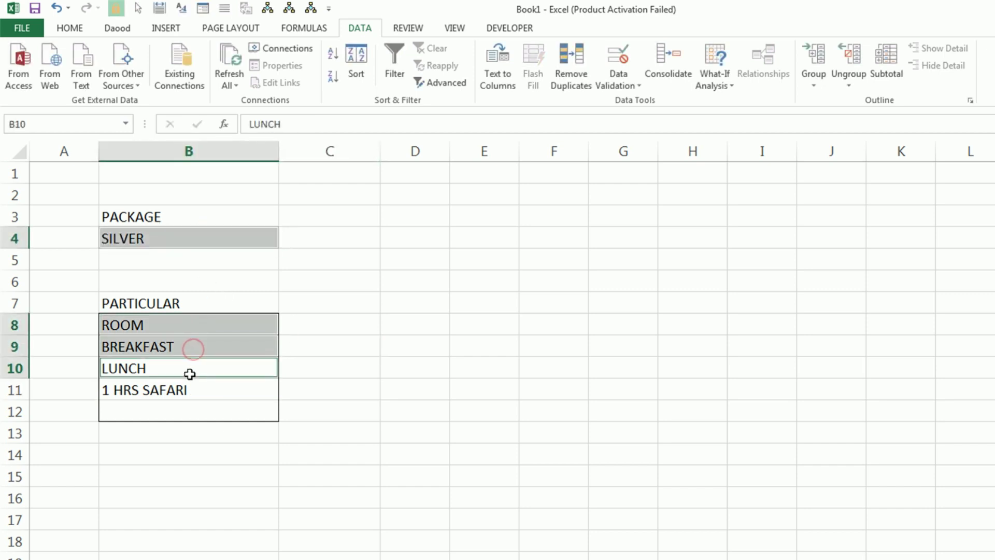
{"action": "left_click", "coordinate": [189, 391], "text": "ctrl"}
{"action": "left_click", "coordinate": [187, 411], "text": "ctrl"}
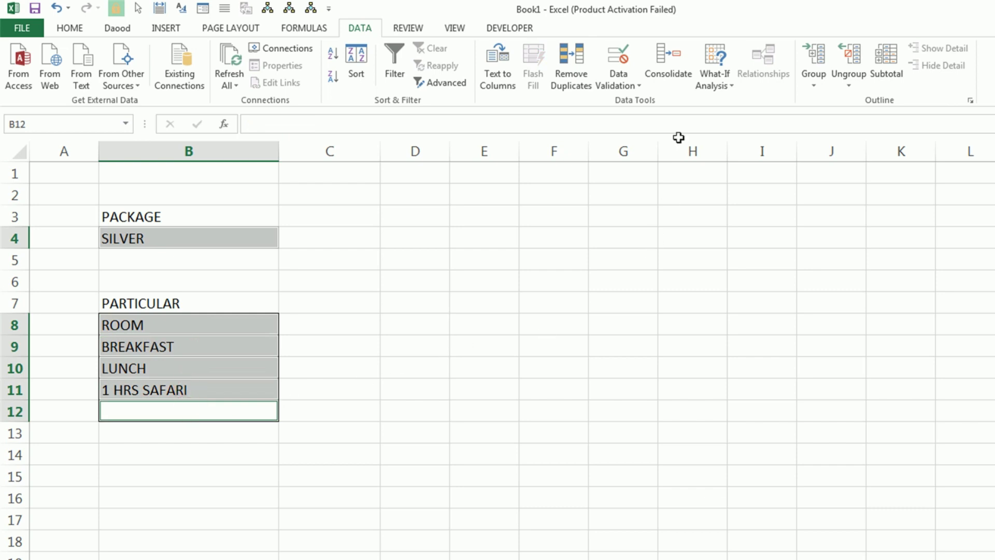
- Add a scenario named SILVER from those cells and accept its values
{"action": "left_click", "coordinate": [711, 86]}
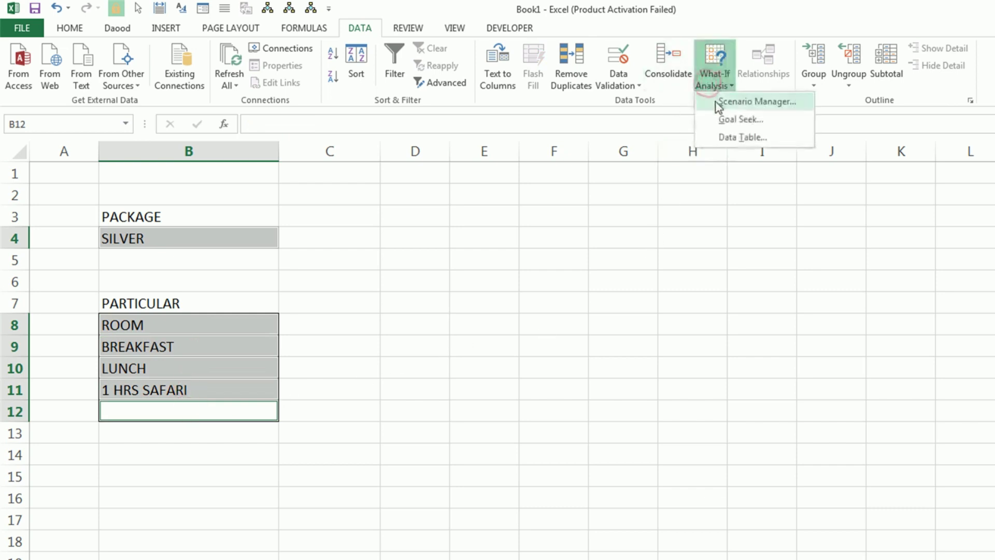
{"action": "left_click", "coordinate": [718, 103]}
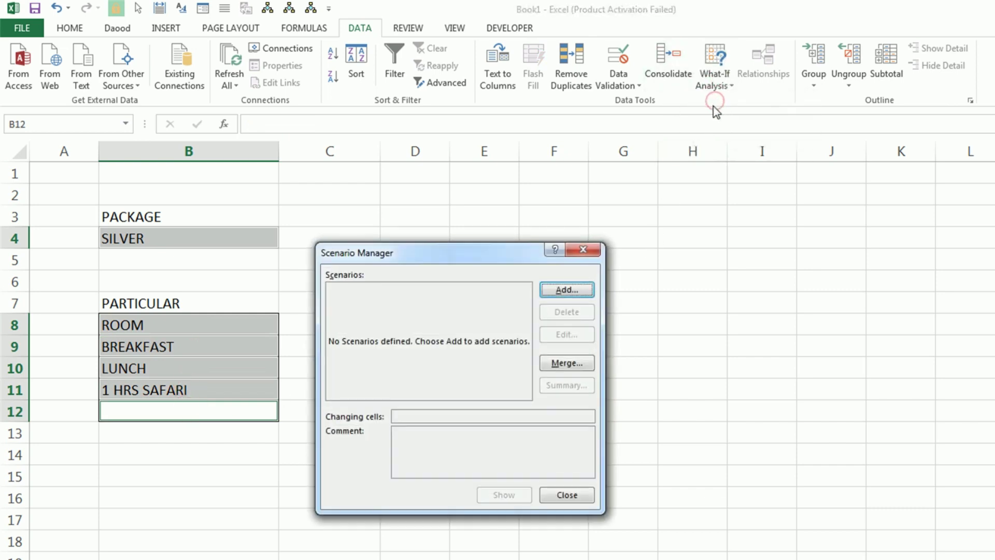
{"action": "left_click", "coordinate": [567, 288]}
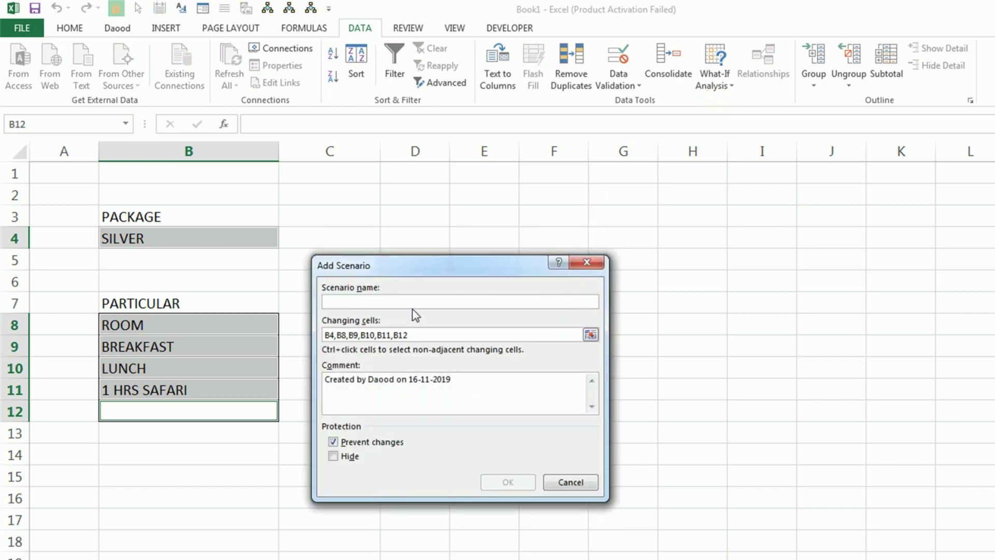
{"action": "type", "text": "SILVER"}
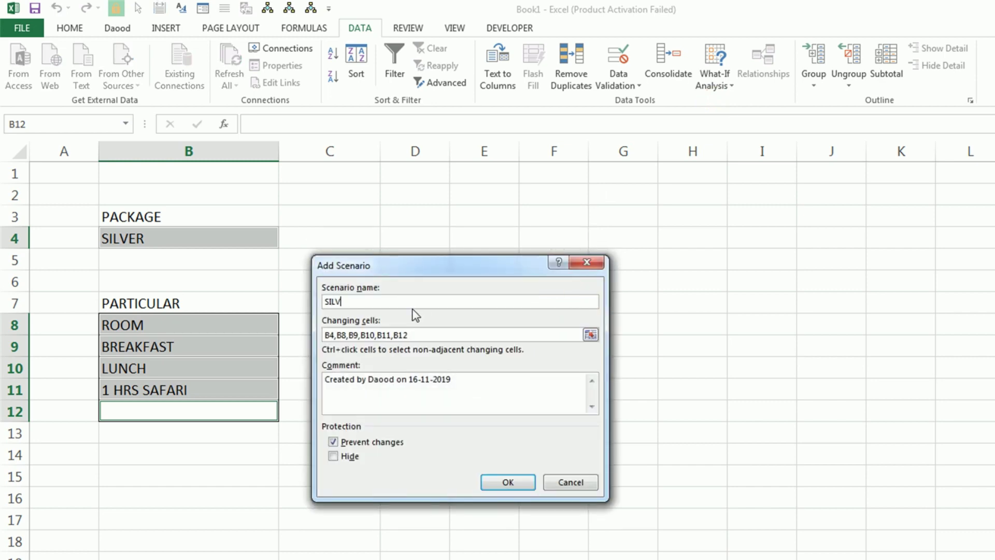
{"action": "left_click", "coordinate": [507, 482]}
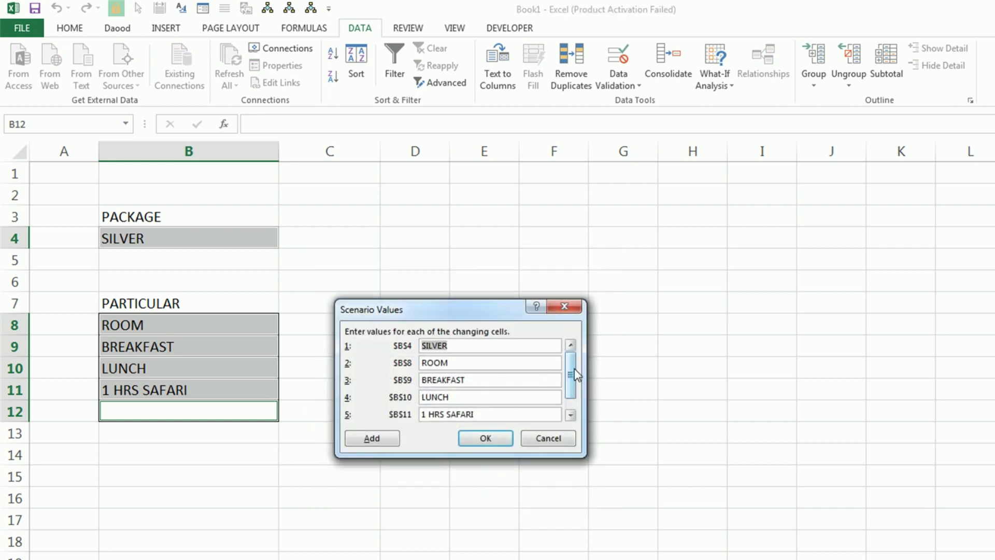
{"action": "mouse_move", "coordinate": [574, 367]}
{"action": "left_mouse_down"}
{"action": "mouse_move", "coordinate": [572, 377]}
{"action": "mouse_move", "coordinate": [569, 363]}
{"action": "left_mouse_up"}
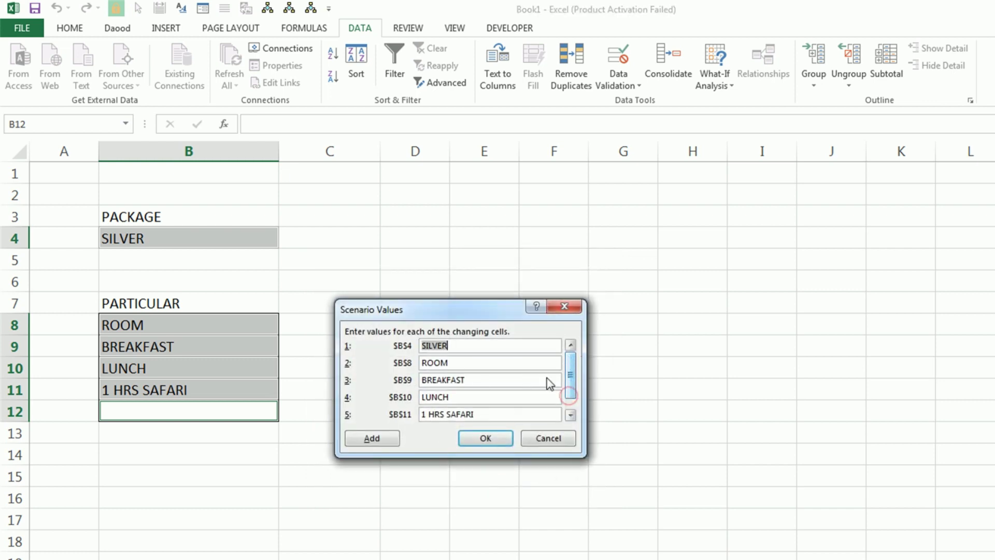
{"action": "left_click", "coordinate": [481, 441]}
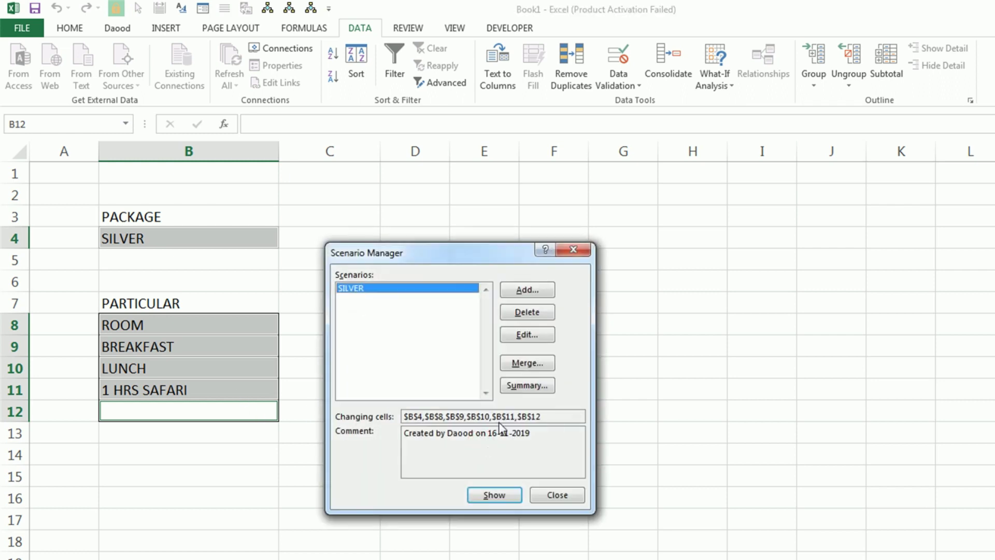
{"action": "left_click", "coordinate": [574, 249]}
{"action": "left_click", "coordinate": [246, 238]}
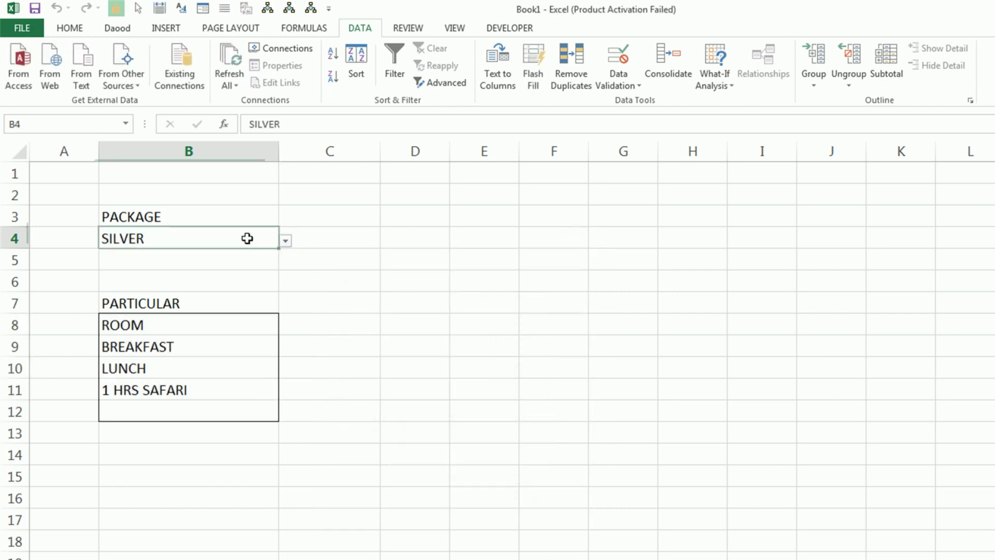
- Switch the B4 package to GOLD and enter 1 HRS SAFARI in B12
{"action": "left_click", "coordinate": [285, 240]}
{"action": "left_click", "coordinate": [267, 271]}
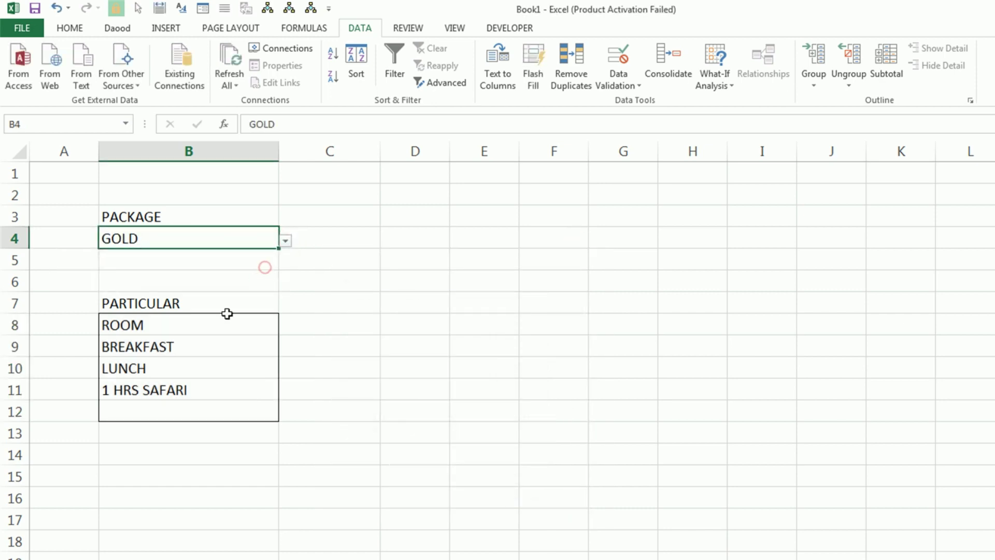
{"action": "left_click", "coordinate": [166, 331]}
{"action": "left_click", "coordinate": [169, 347]}
{"action": "left_click", "coordinate": [160, 368]}
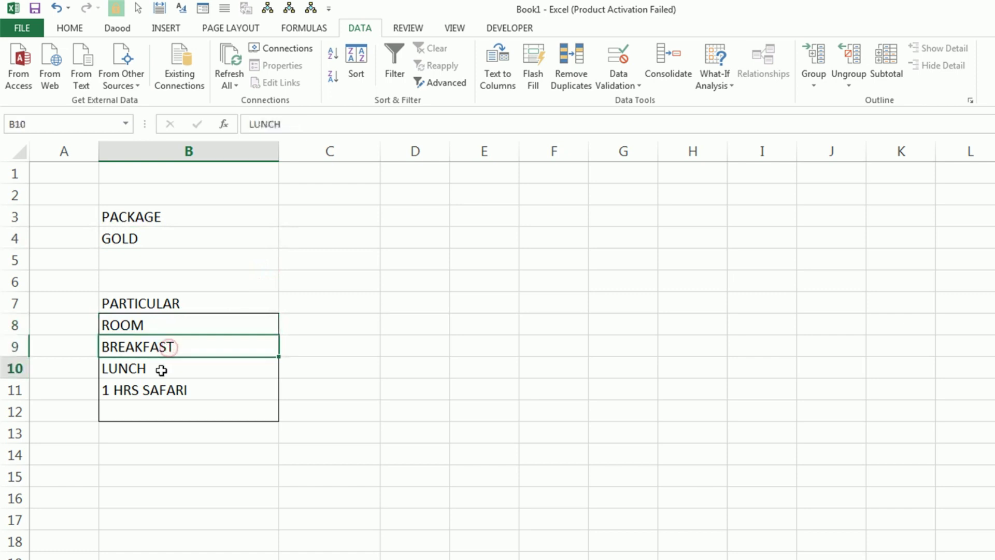
{"action": "left_click", "coordinate": [124, 391]}
{"action": "left_click", "coordinate": [130, 409]}
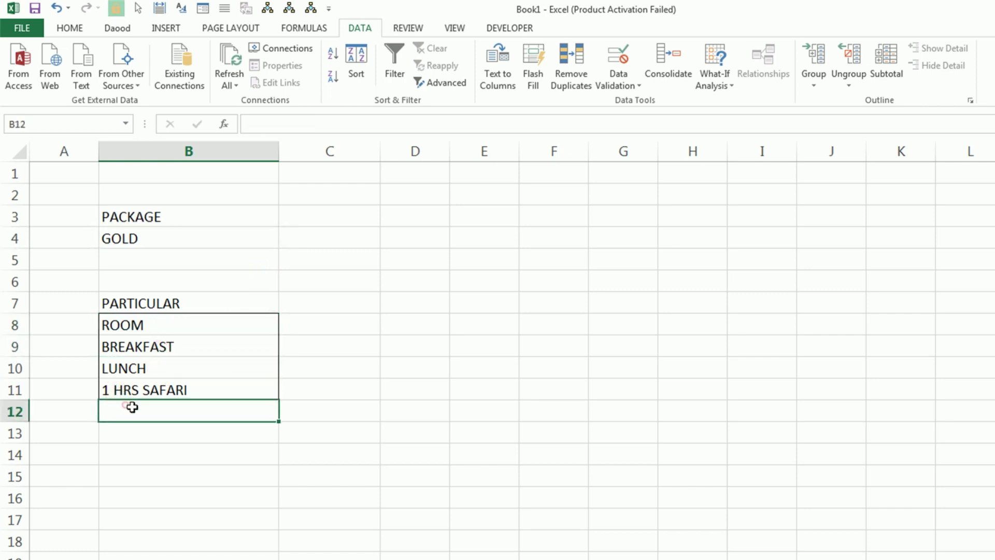
{"action": "type", "text": "1"}
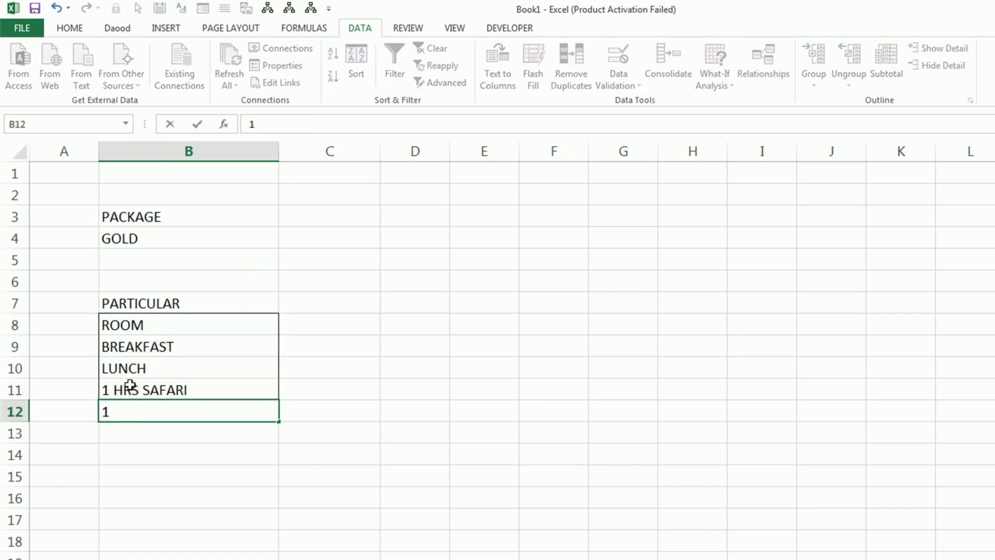
{"action": "type", "text": " H"}
{"action": "key", "text": "Return"}
- Change B11 to DINNER and B12 to 2 HRS SAFARI
{"action": "left_click", "coordinate": [130, 386]}
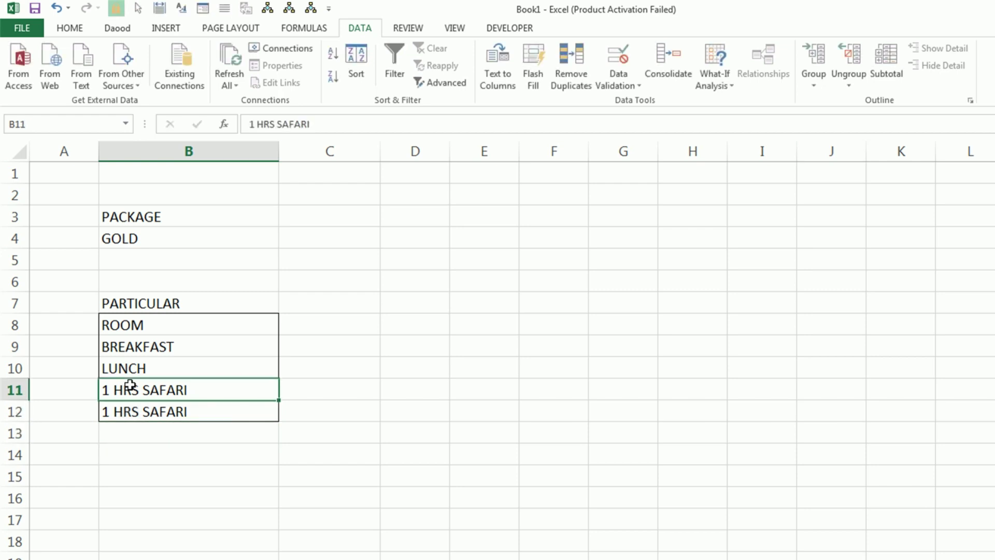
{"action": "type", "text": "DINNER"}
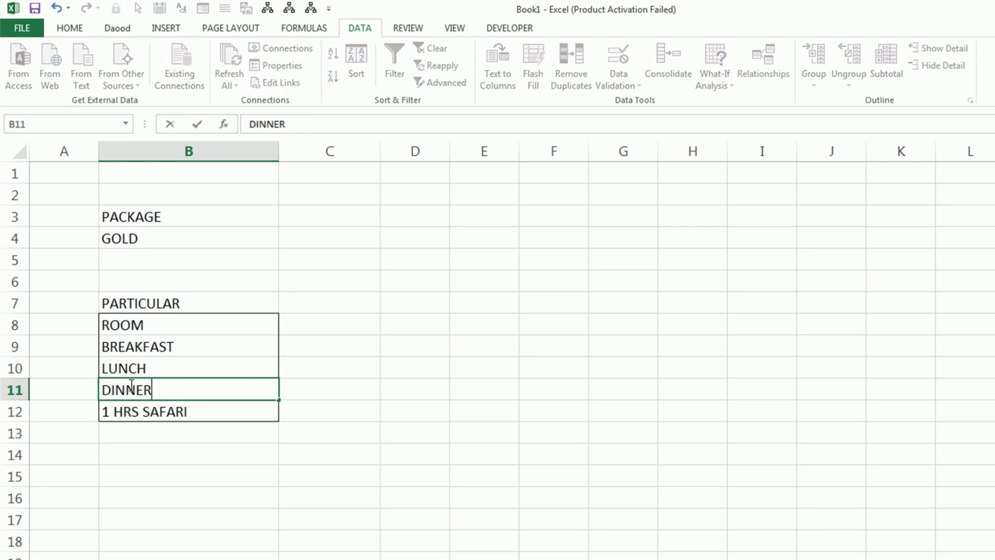
{"action": "key", "text": "Return"}
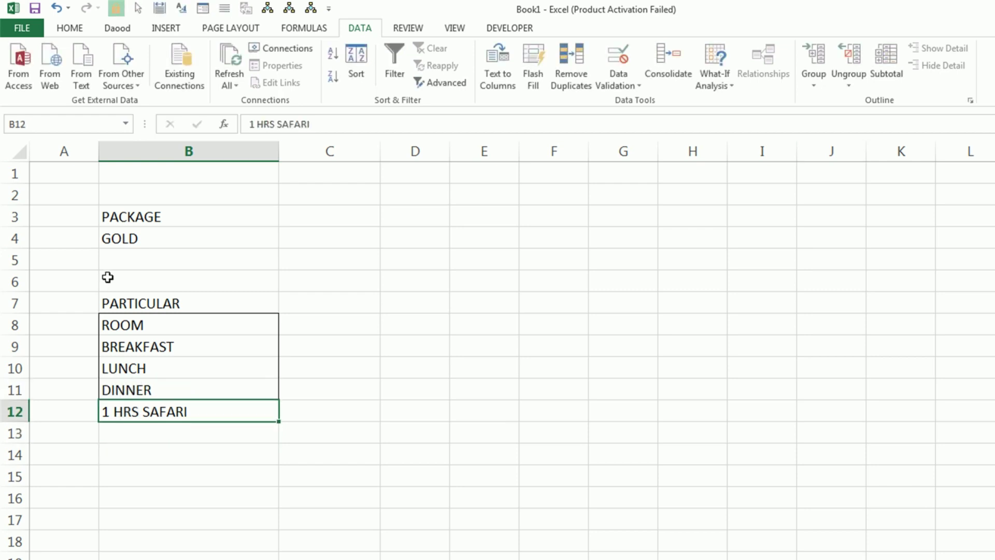
{"action": "double_click", "coordinate": [251, 125]}
{"action": "type", "text": "2"}
{"action": "key", "text": "Return"}
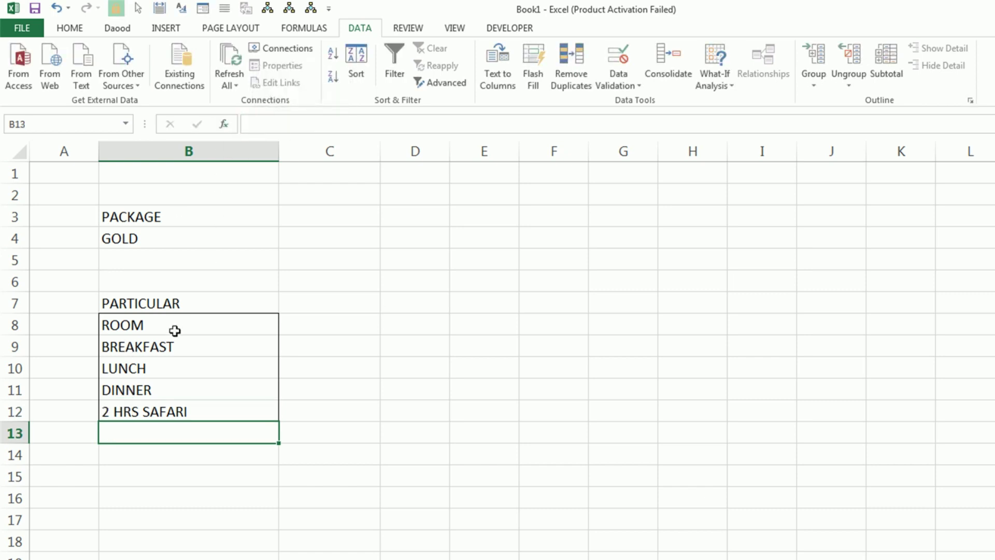
- Select B4 along with B8 through B12 for the new scenario
{"action": "left_click", "coordinate": [156, 237]}
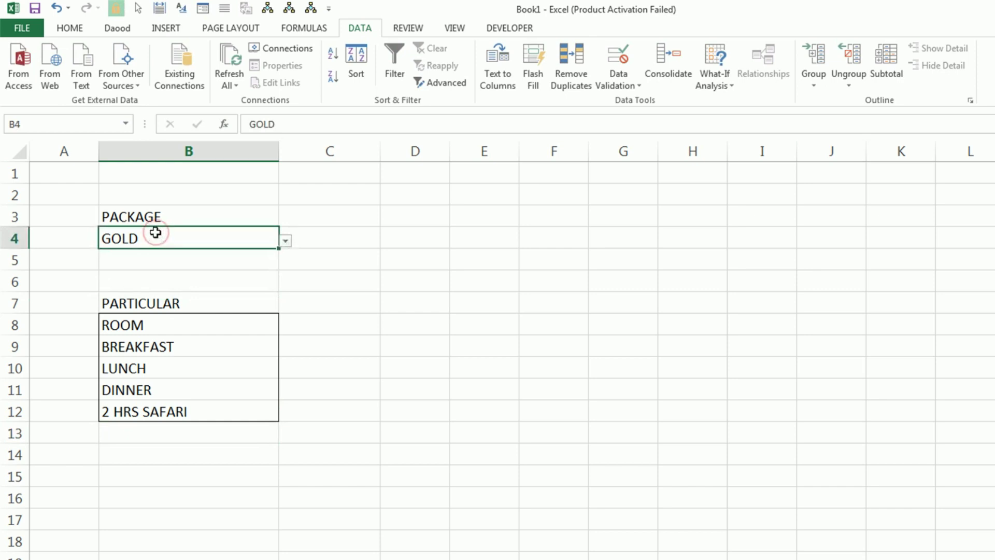
{"action": "left_click", "coordinate": [161, 325], "text": "ctrl"}
{"action": "left_click", "coordinate": [158, 346], "text": "ctrl"}
{"action": "left_click", "coordinate": [162, 368], "text": "ctrl"}
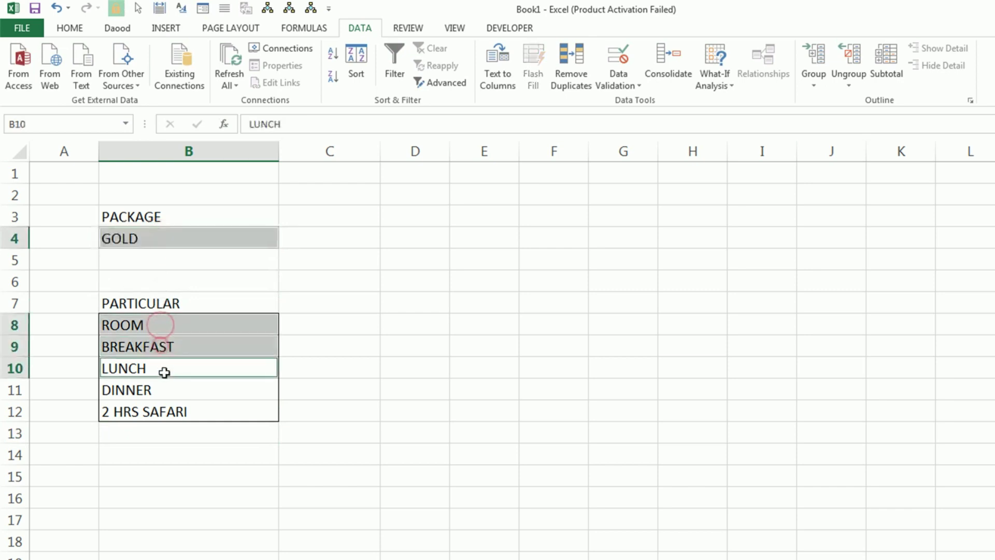
{"action": "left_click", "coordinate": [166, 389], "text": "ctrl"}
{"action": "left_click", "coordinate": [175, 411], "text": "ctrl"}
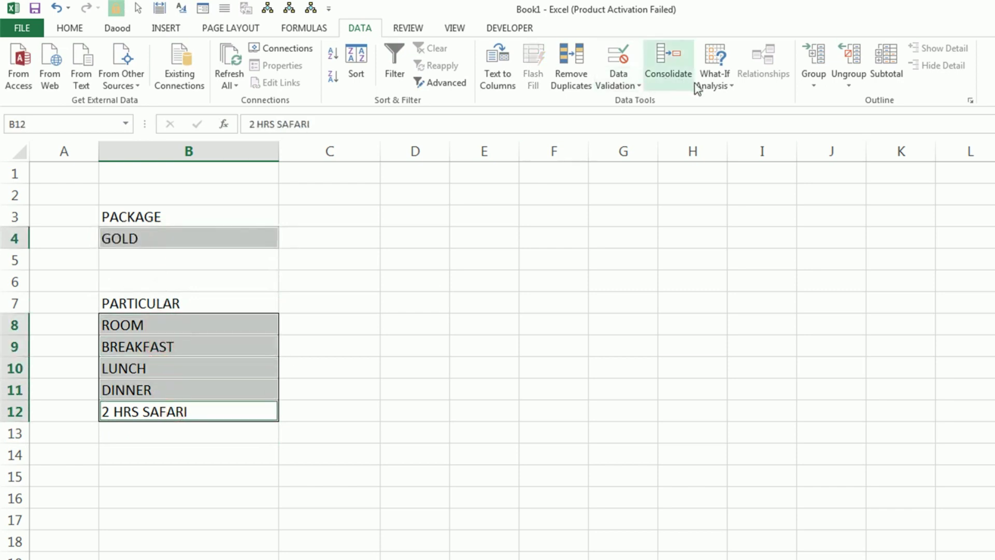
- Add a scenario named GOLD from the selected cells and accept its values
{"action": "left_click", "coordinate": [714, 82]}
{"action": "left_click", "coordinate": [711, 101]}
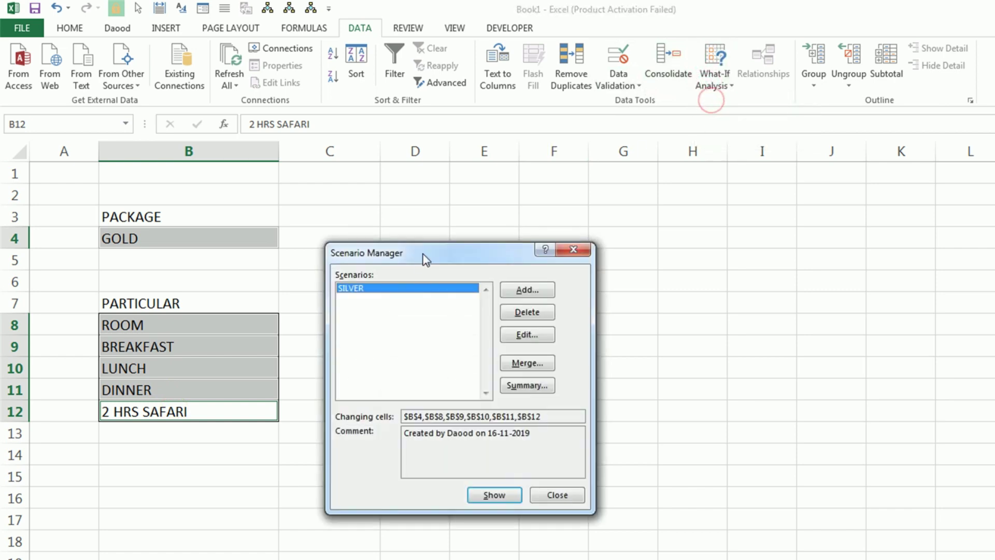
{"action": "left_click_drag", "start_coordinate": [422, 260], "coordinate": [404, 200]}
{"action": "left_click", "coordinate": [490, 230]}
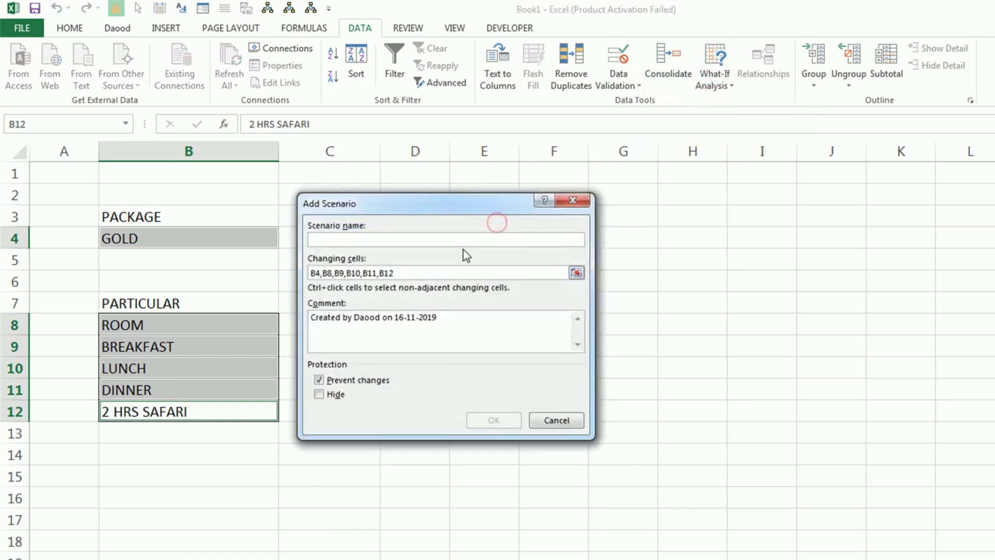
{"action": "type", "text": "GOLD"}
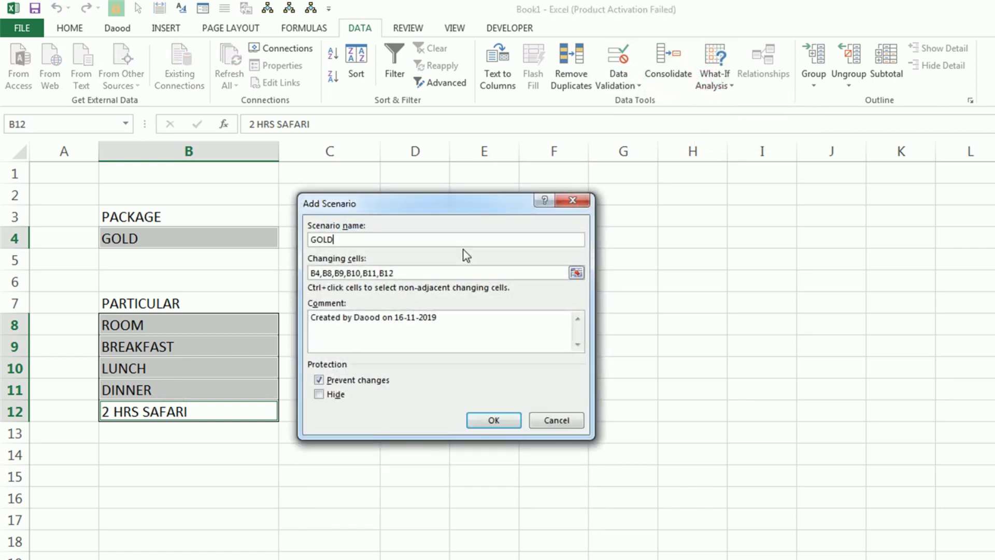
{"action": "left_click", "coordinate": [495, 420]}
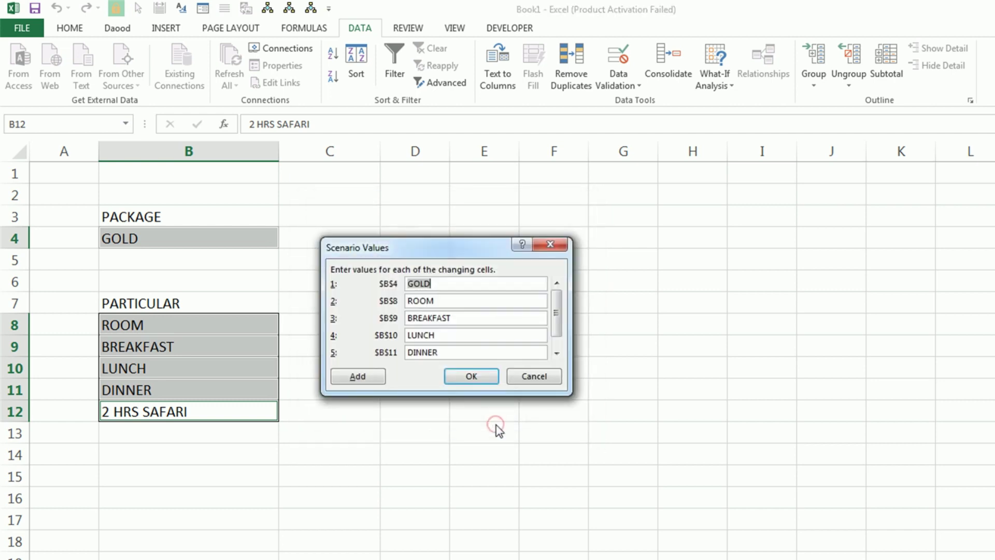
{"action": "left_click", "coordinate": [471, 376]}
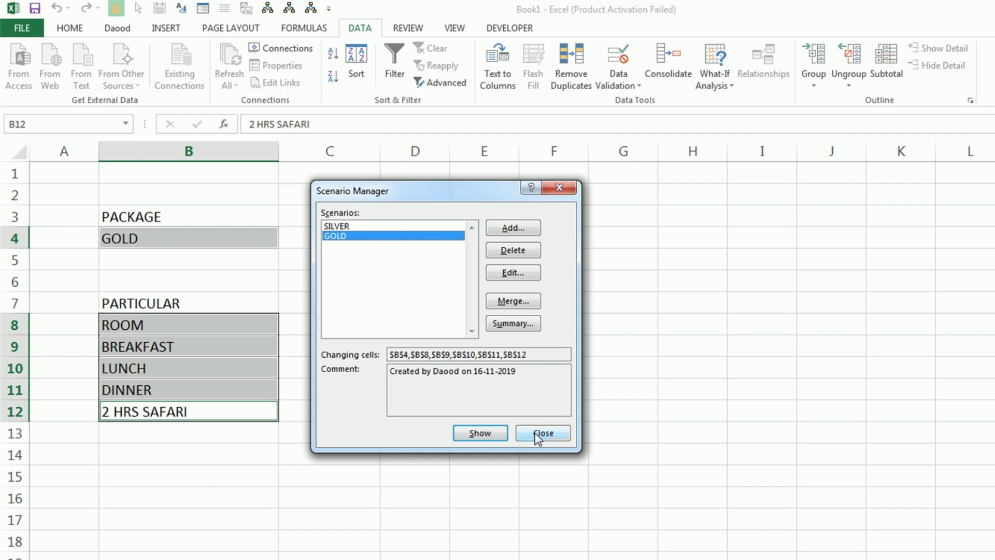
{"action": "left_click", "coordinate": [537, 433]}
{"action": "left_click", "coordinate": [209, 239]}
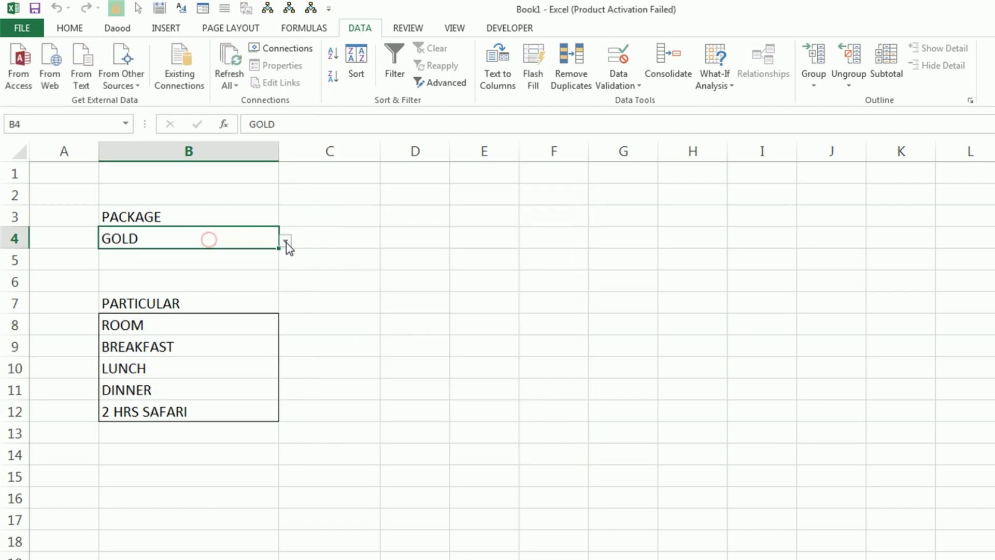
{"action": "left_click", "coordinate": [287, 241]}
- Set the B4 package to DIOMOND and change B8 to ROOM WITH HILL VIEW
{"action": "left_click", "coordinate": [259, 285]}
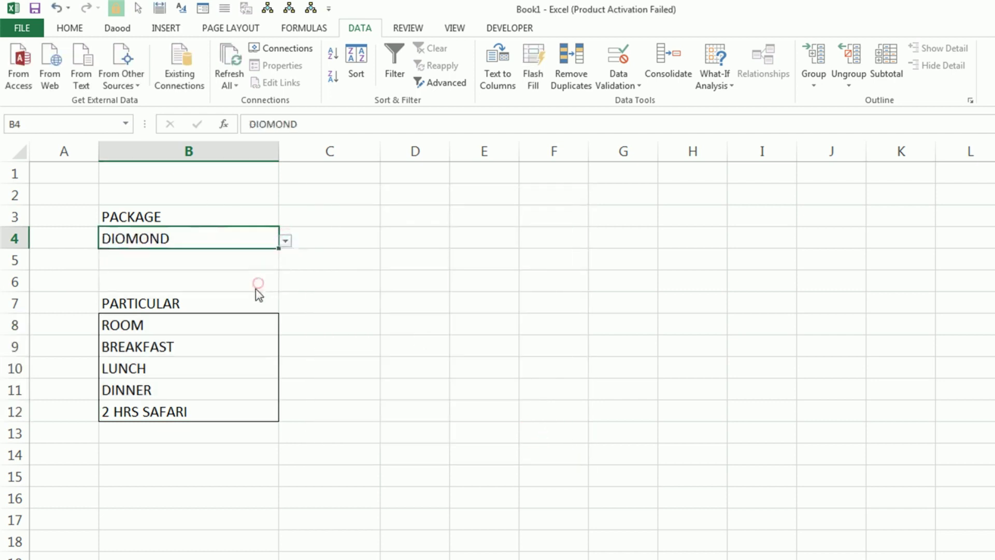
{"action": "left_click", "coordinate": [198, 327]}
{"action": "double_click", "coordinate": [198, 327]}
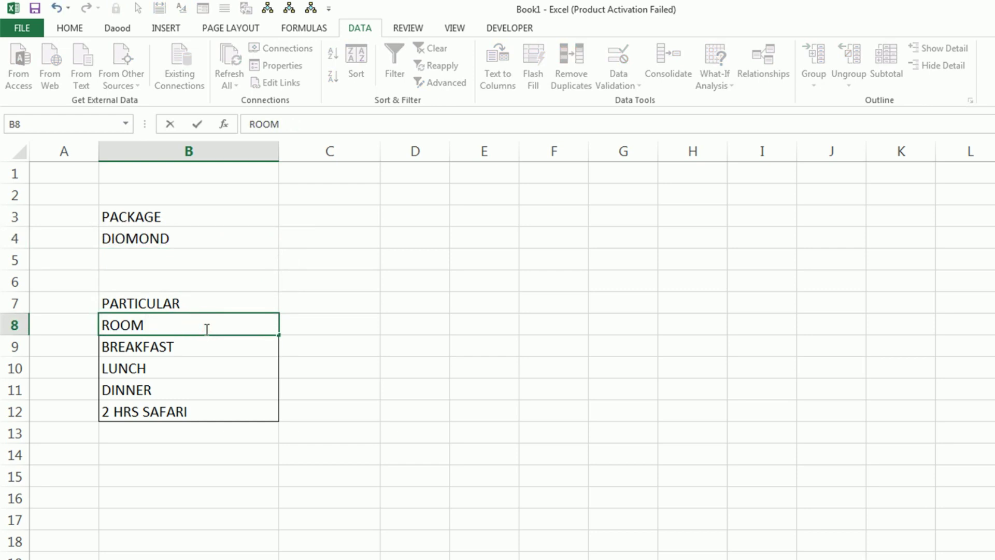
{"action": "type", "text": " W"}
{"action": "type", "text": "ITH HILL"}
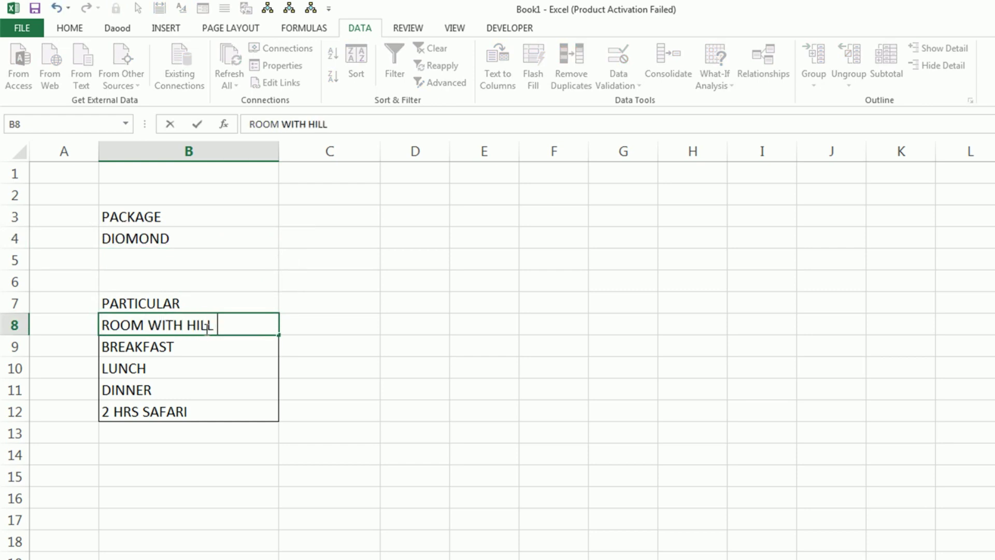
{"action": "type", "text": "EW"}
{"action": "key", "text": "Return"}
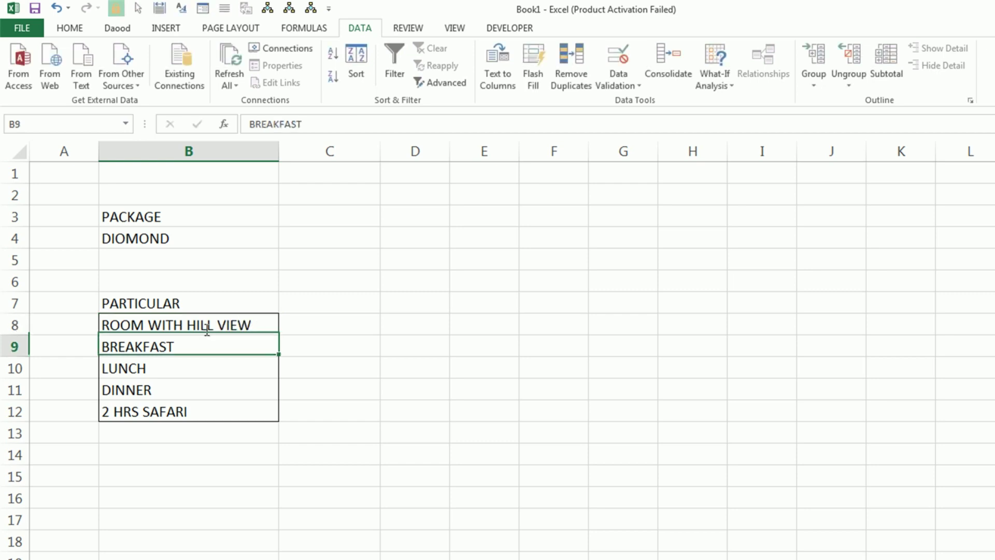
- Change B11 to DINNER WITH ICE CREAM and B12 to 4 HRS SAFARI
{"action": "key", "text": "Down"}
{"action": "key", "text": "Down"}
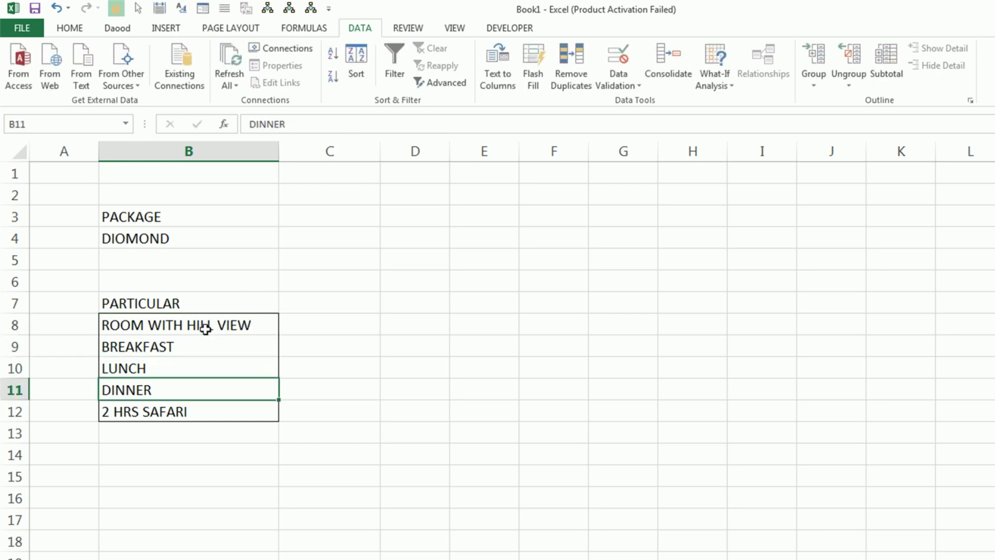
{"action": "key", "text": "F2"}
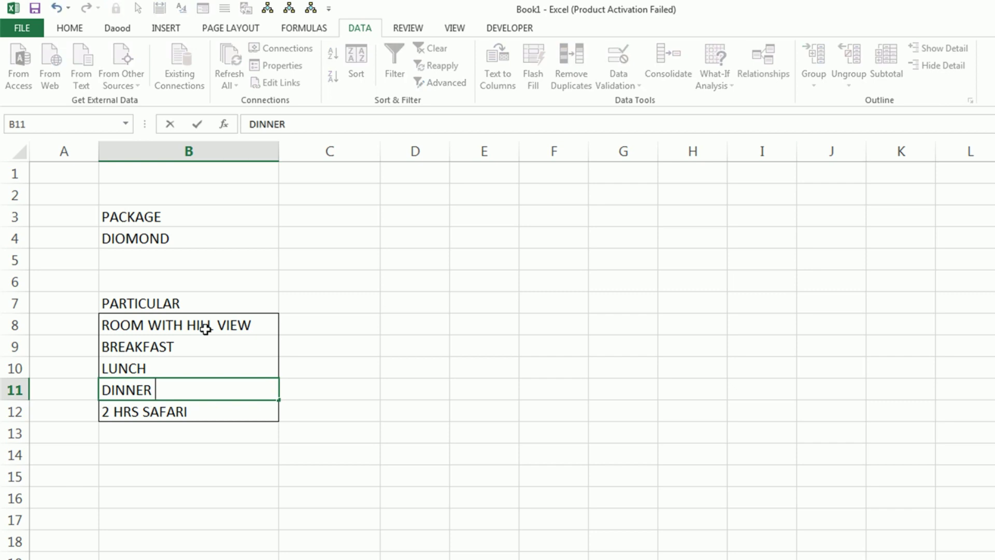
{"action": "type", "text": "W"}
{"action": "type", "text": "ITH ICE C"}
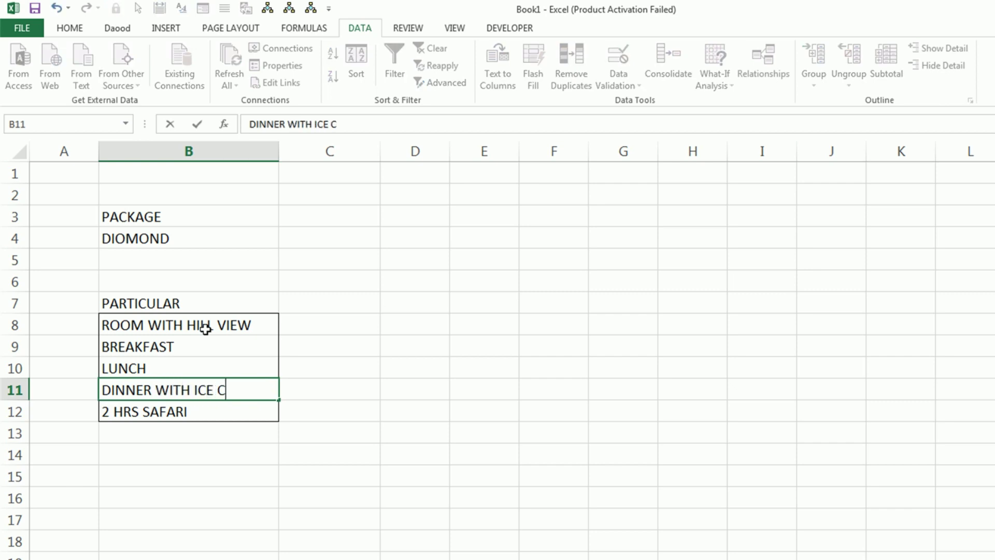
{"action": "type", "text": "AM"}
{"action": "key", "text": "Return"}
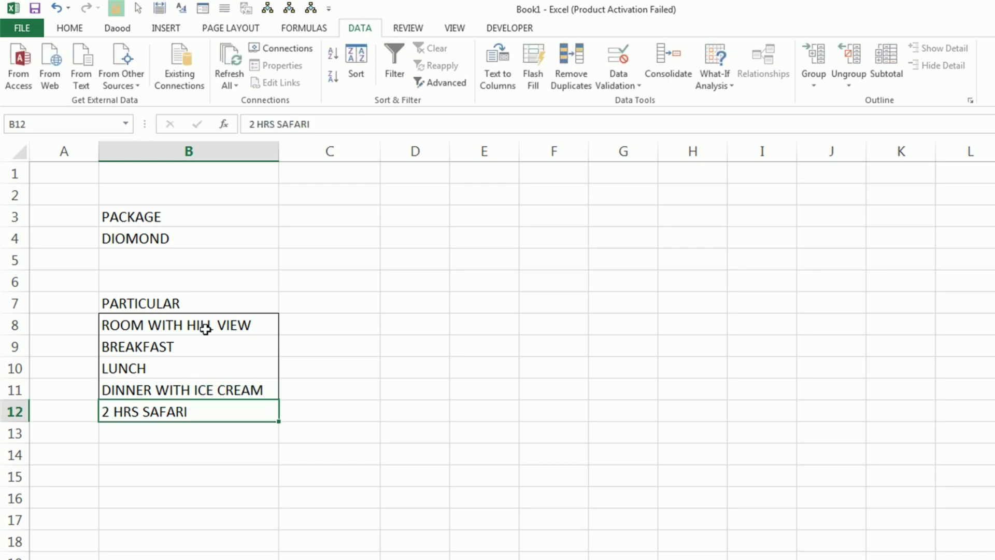
{"action": "key", "text": "F2"}
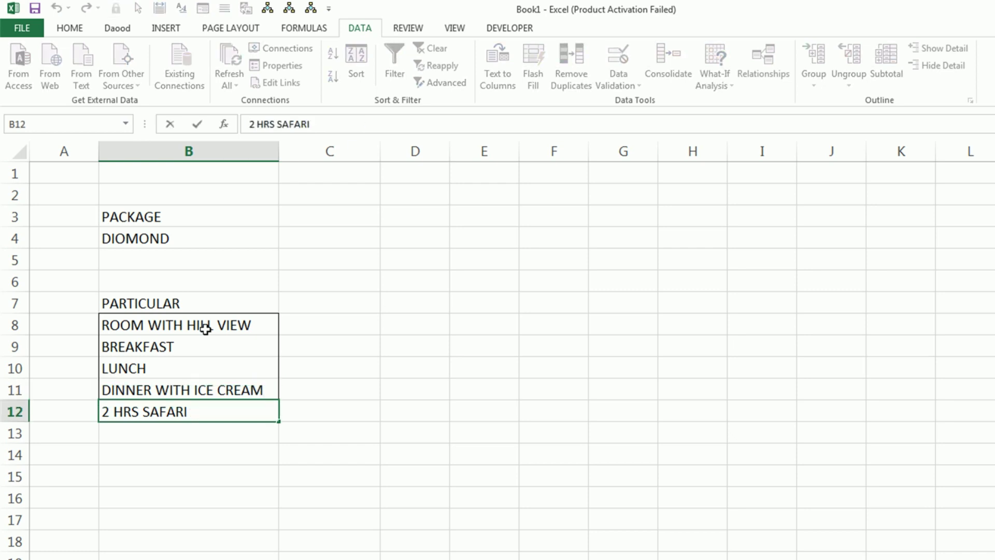
{"action": "key", "text": "Delete"}
{"action": "type", "text": "4"}
{"action": "key", "text": "Return"}
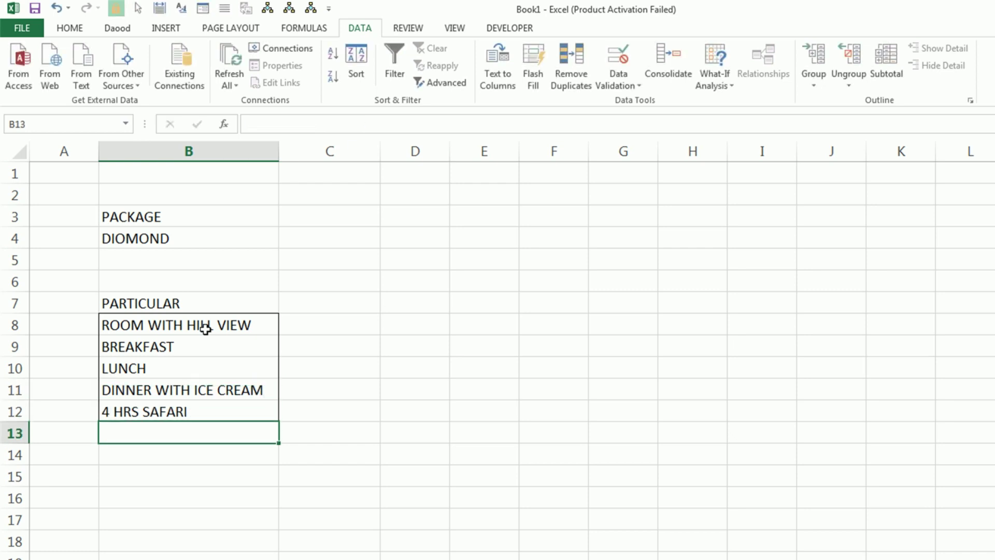
- Select B4 with B8 through B12 and bring up the What-If Analysis options
{"action": "left_click", "coordinate": [176, 244]}
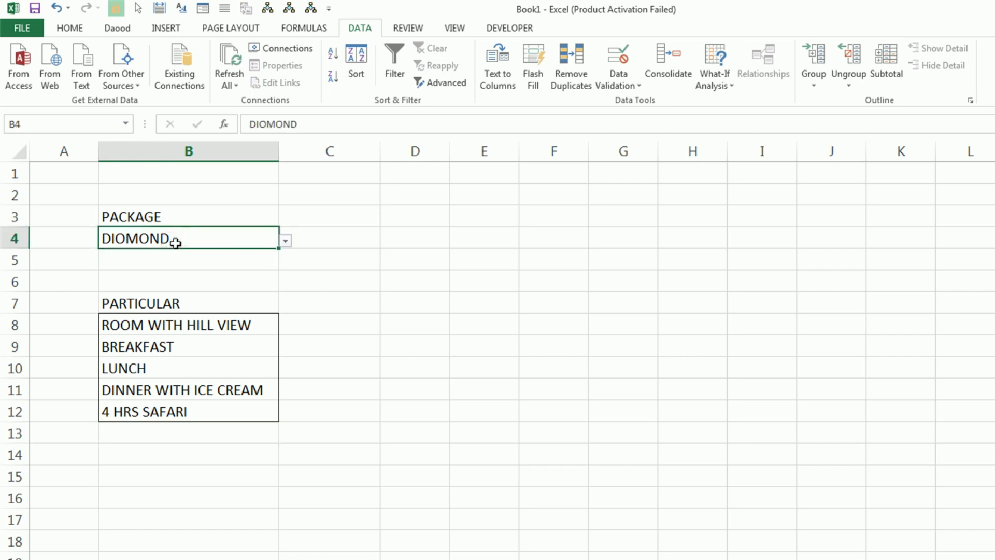
{"action": "left_click", "coordinate": [175, 328], "text": "ctrl"}
{"action": "left_click", "coordinate": [175, 346], "text": "ctrl"}
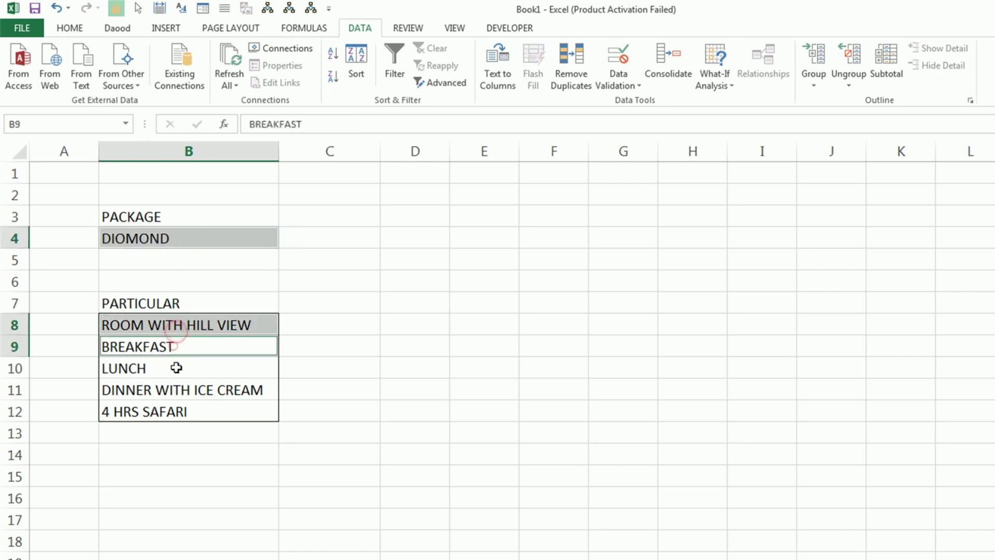
{"action": "left_click", "coordinate": [176, 367], "text": "ctrl"}
{"action": "left_click", "coordinate": [185, 390], "text": "ctrl"}
{"action": "left_click", "coordinate": [192, 412], "text": "ctrl"}
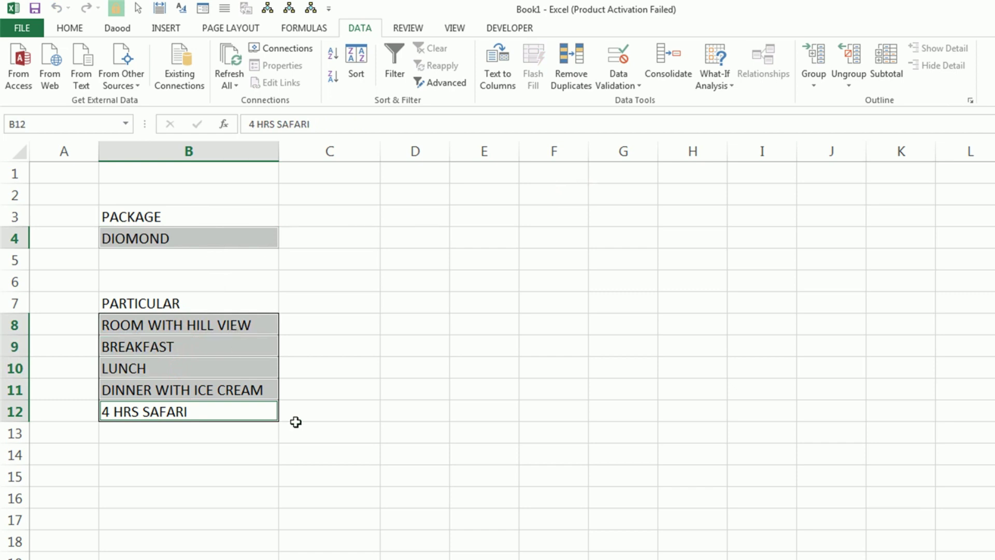
{"action": "left_click", "coordinate": [715, 87]}
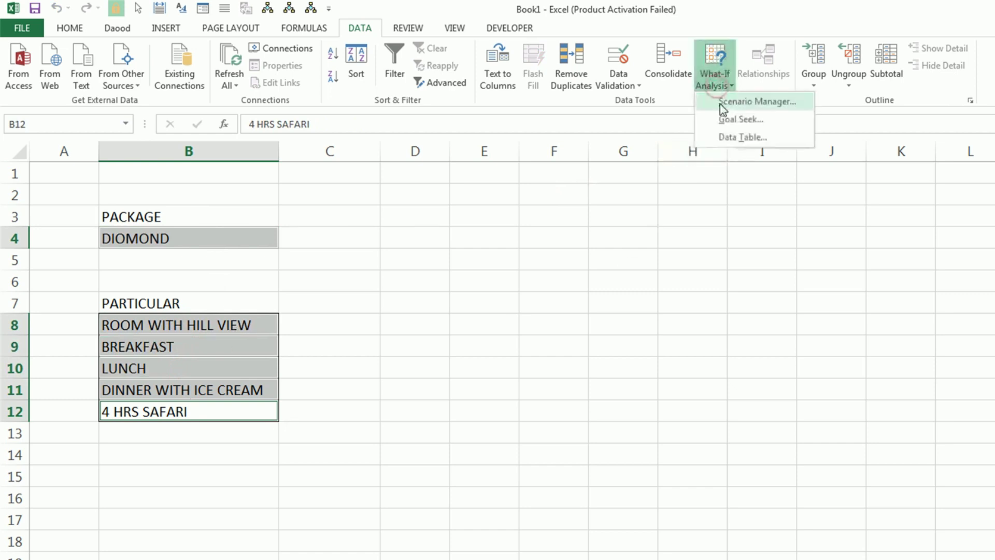
- Add a DIOMOND scenario covering B4 and B8:B12, accepting its values as entered
{"action": "left_click", "coordinate": [723, 106]}
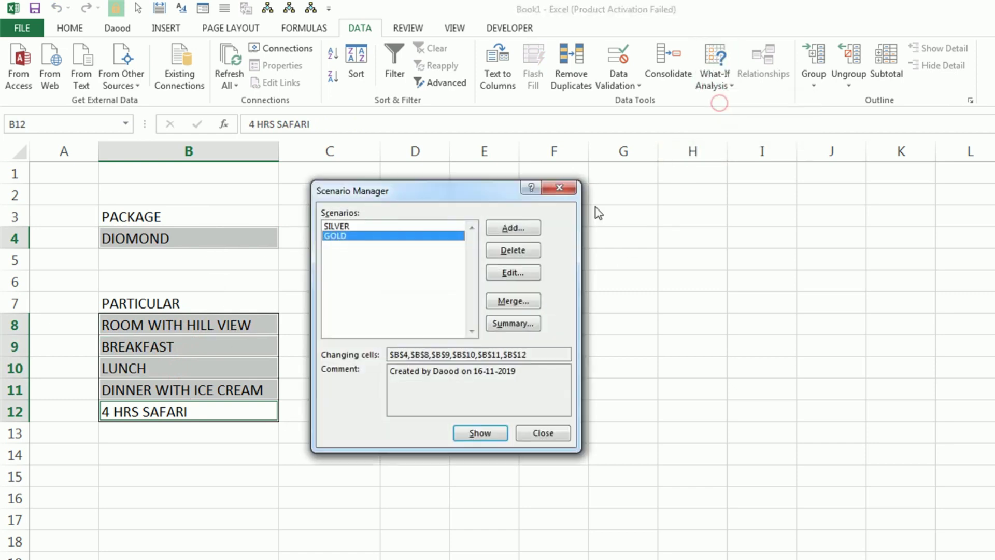
{"action": "left_click", "coordinate": [506, 226]}
{"action": "type", "text": "DIOMOND"}
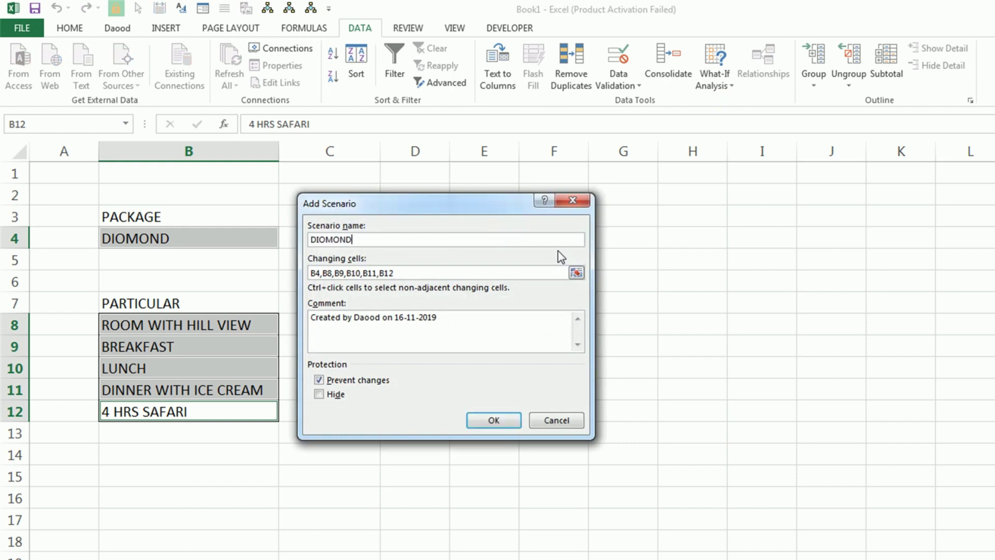
{"action": "left_click", "coordinate": [498, 415]}
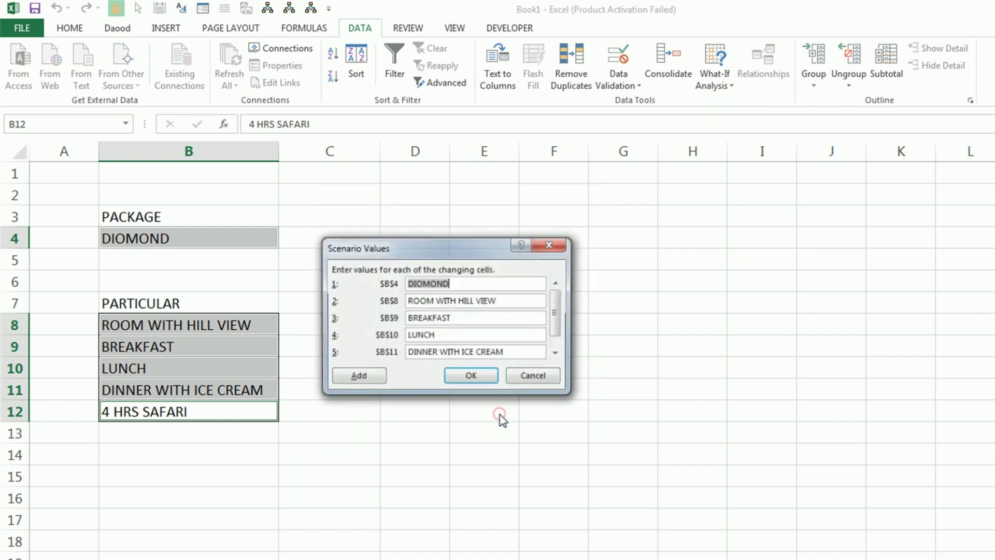
{"action": "left_click", "coordinate": [471, 377]}
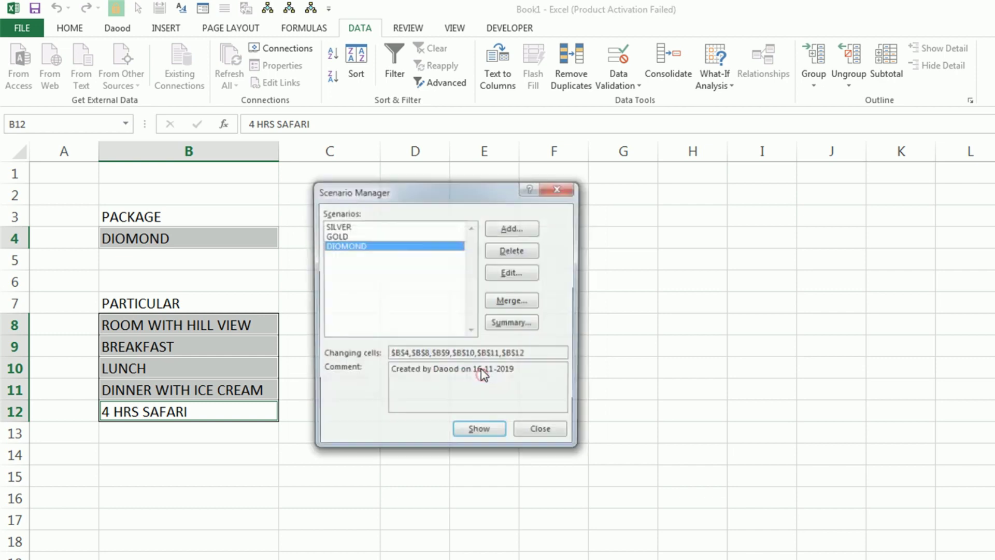
{"action": "left_click", "coordinate": [548, 432]}
{"action": "left_click", "coordinate": [421, 319]}
{"action": "left_click", "coordinate": [230, 241]}
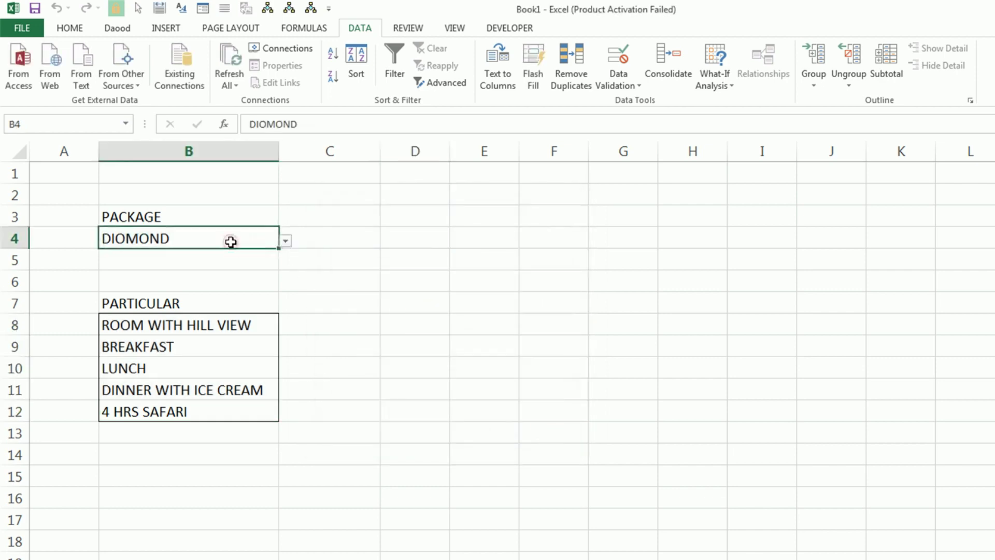
- Clear the package cell B4 and the item list B8:B13
{"action": "key", "text": "Delete"}
{"action": "left_click_drag", "start_coordinate": [216, 324], "coordinate": [227, 433]}
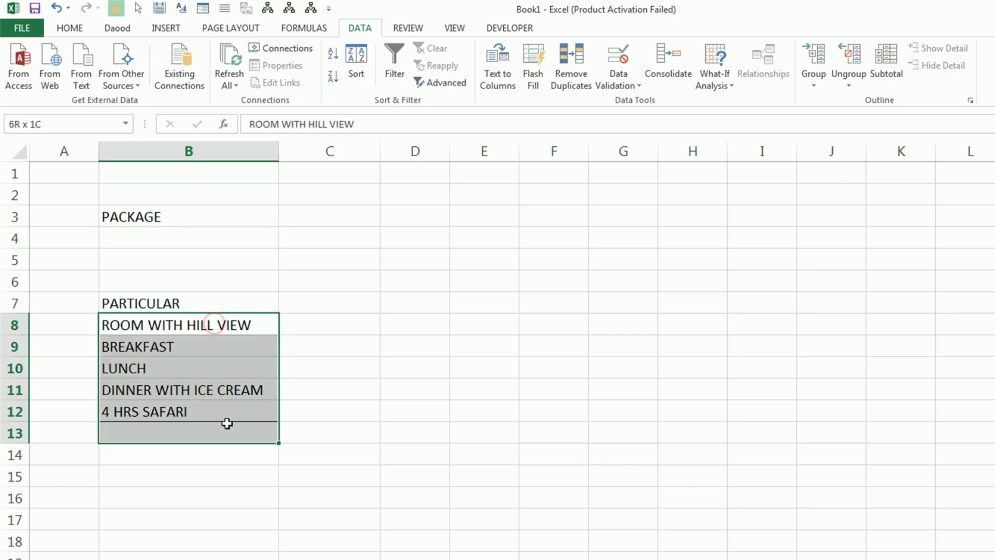
{"action": "key", "text": "Delete"}
{"action": "left_click", "coordinate": [384, 366]}
{"action": "left_click", "coordinate": [200, 238]}
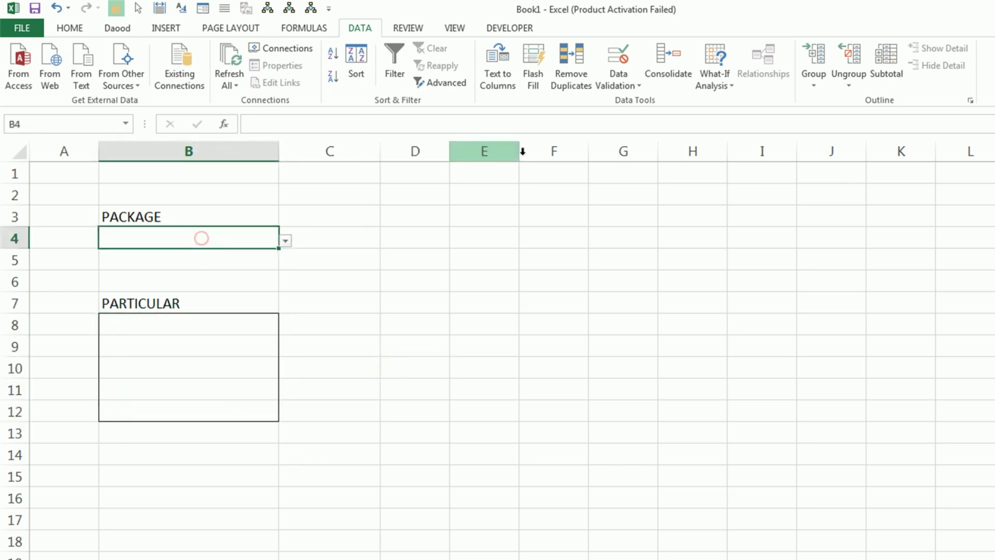
- Show the SILVER, GOLD and DIOMOND scenarios in turn, then close the manager
{"action": "left_click", "coordinate": [713, 88]}
{"action": "left_click", "coordinate": [717, 101]}
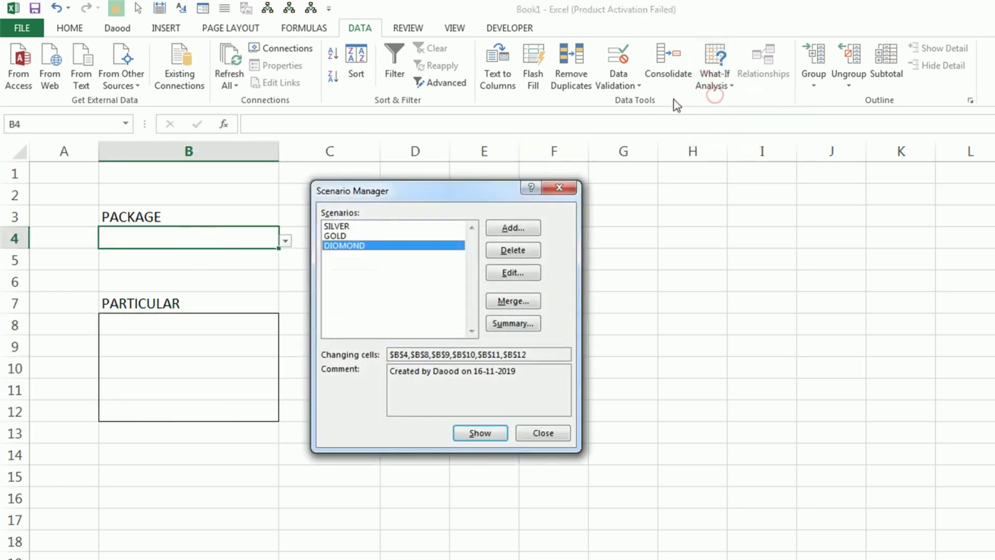
{"action": "left_click_drag", "start_coordinate": [414, 190], "coordinate": [500, 201]}
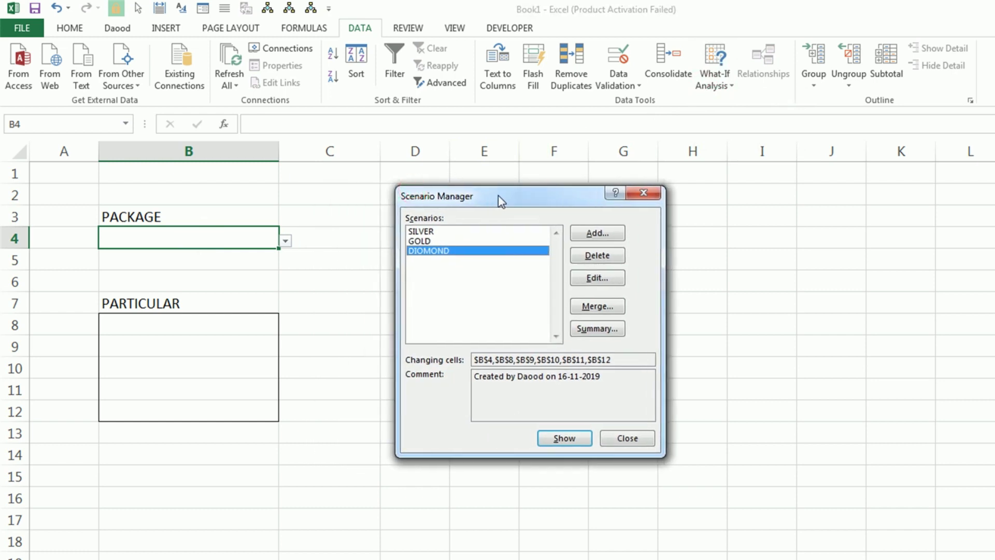
{"action": "left_click", "coordinate": [443, 231]}
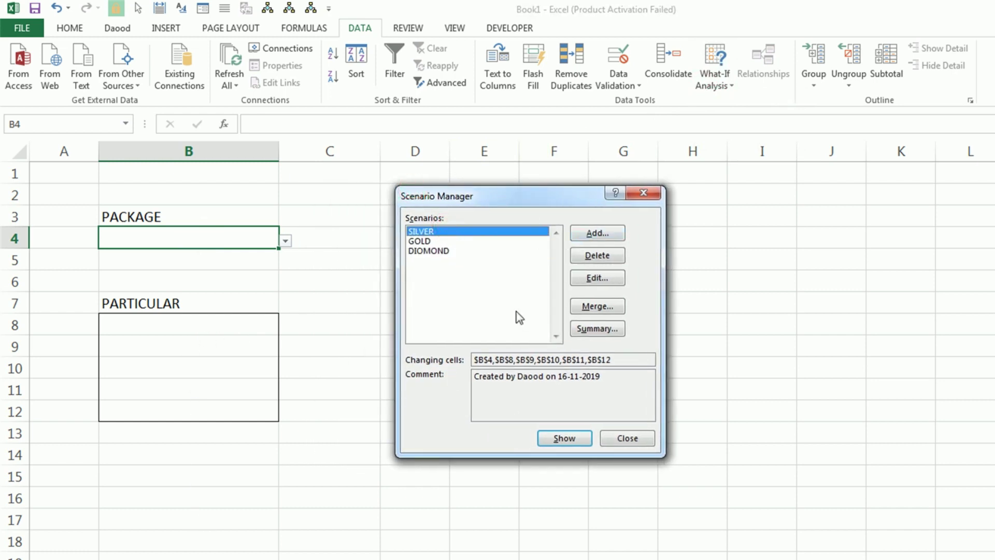
{"action": "left_click", "coordinate": [550, 438]}
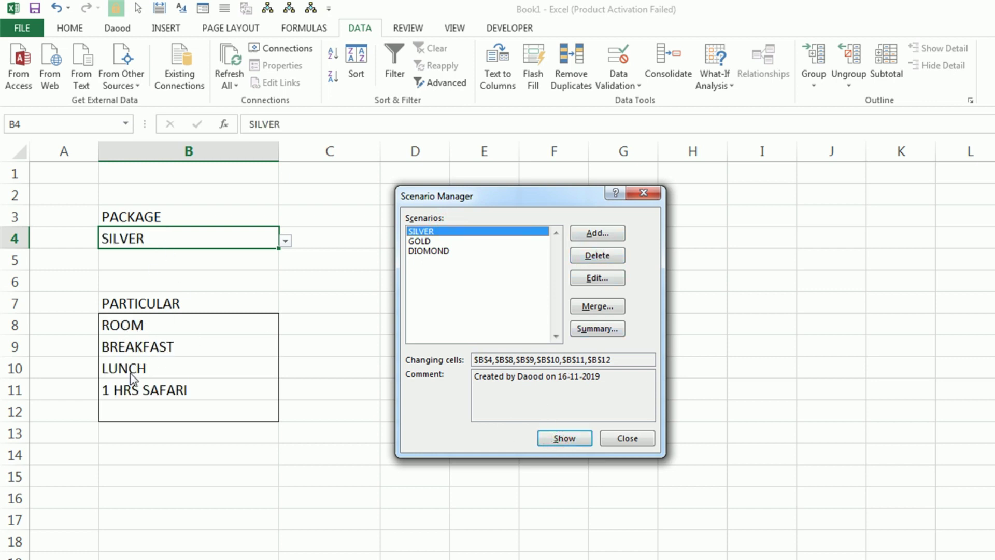
{"action": "left_click", "coordinate": [425, 241]}
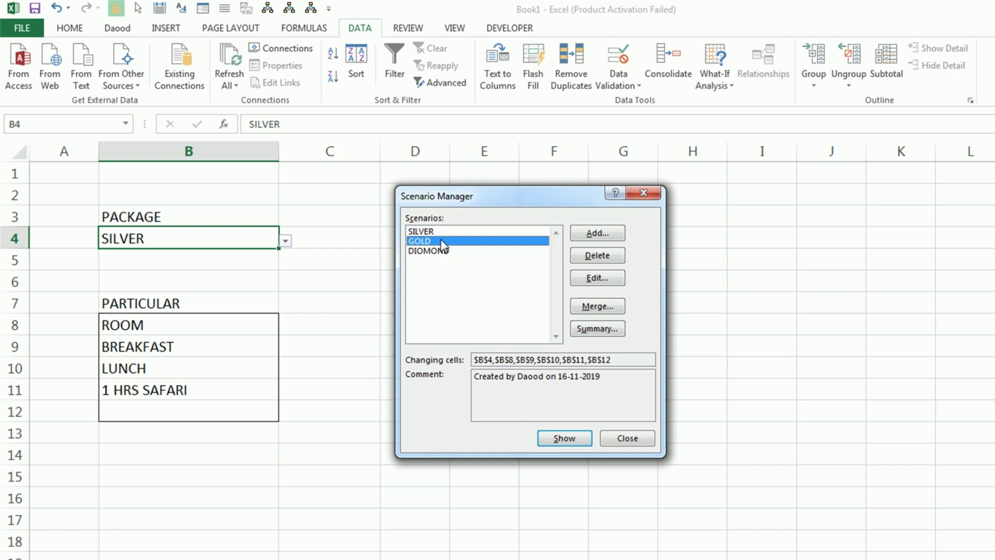
{"action": "left_click", "coordinate": [570, 439]}
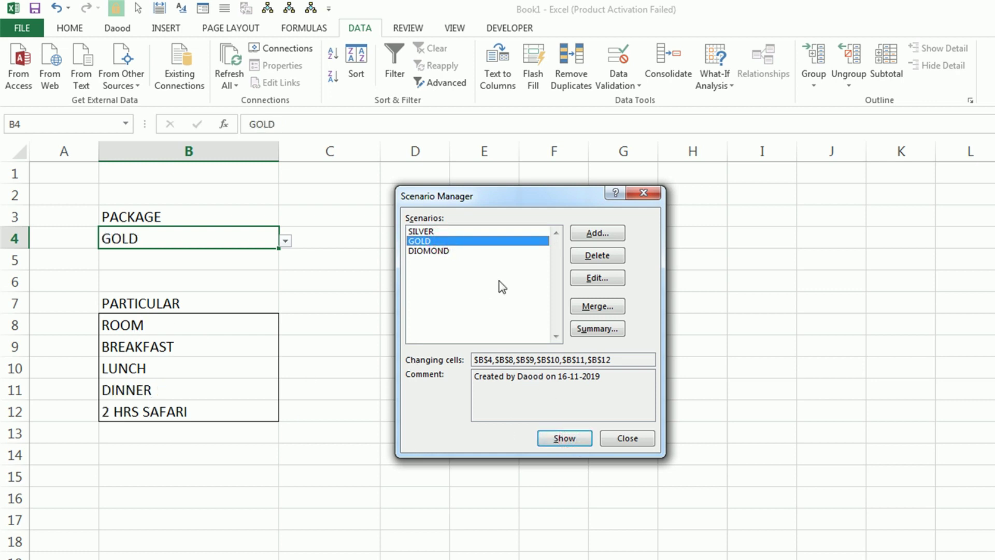
{"action": "left_click", "coordinate": [472, 251]}
{"action": "left_click", "coordinate": [567, 438]}
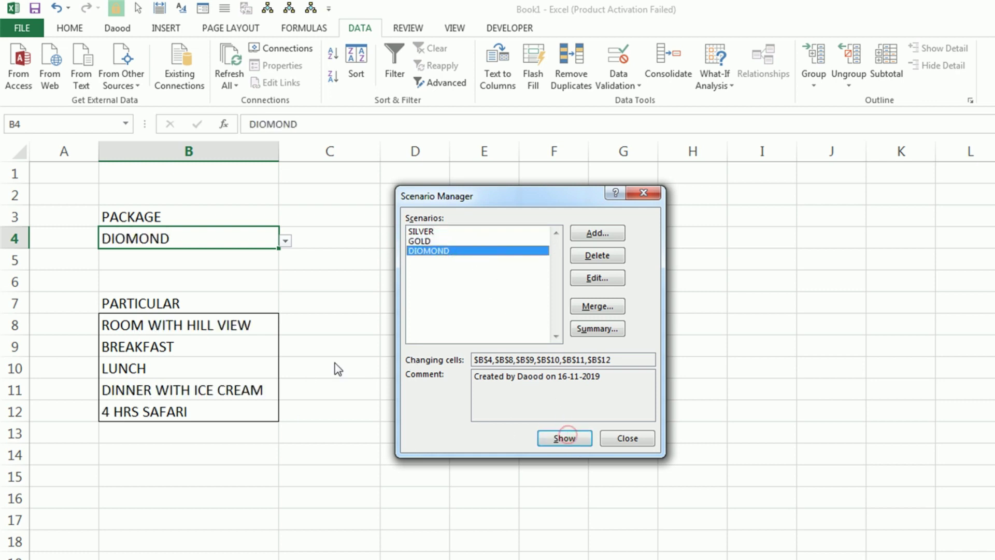
{"action": "left_click", "coordinate": [654, 193]}
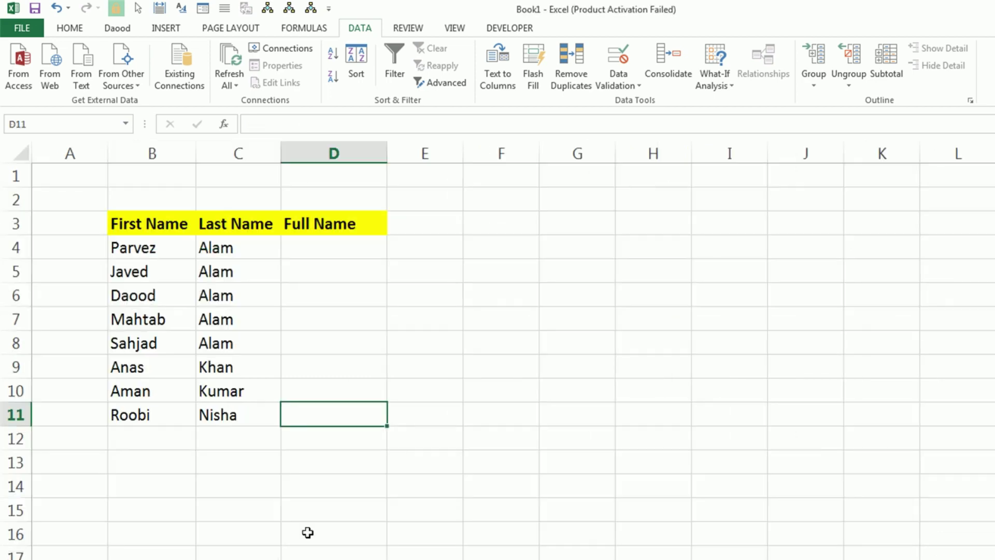
- Type the first person's full name in D4 as an example
{"action": "left_click", "coordinate": [442, 348]}
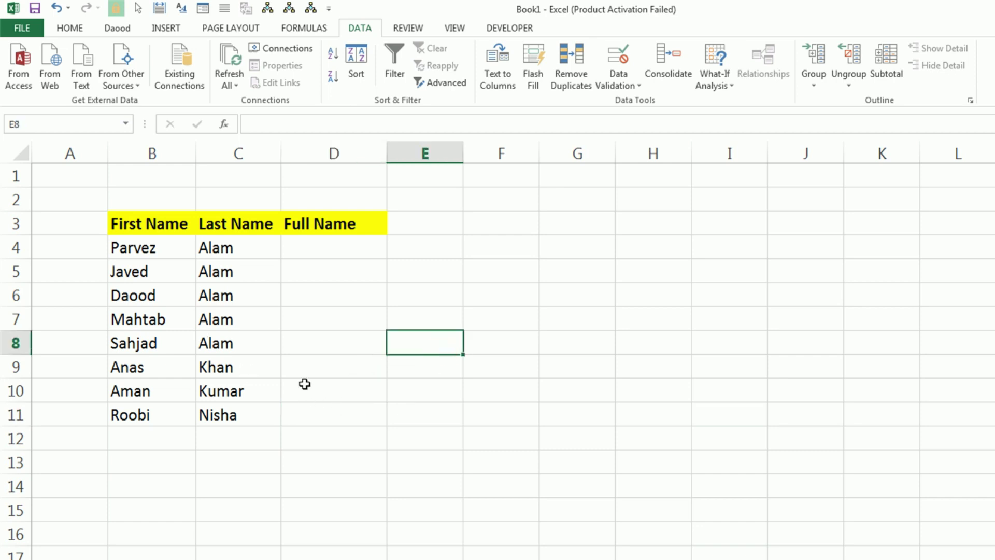
{"action": "left_click", "coordinate": [300, 248]}
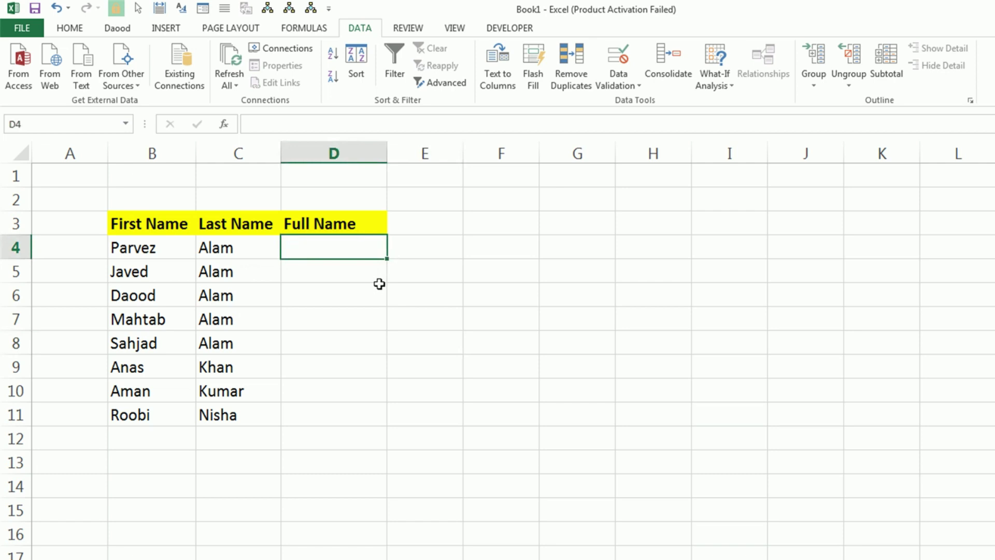
{"action": "type", "text": "Parvez"}
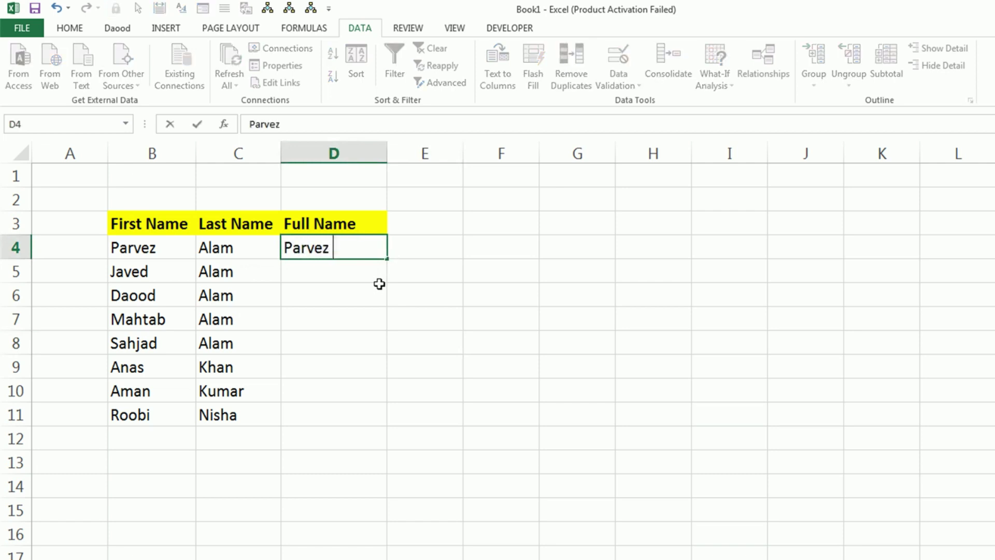
{"action": "type", "text": "am"}
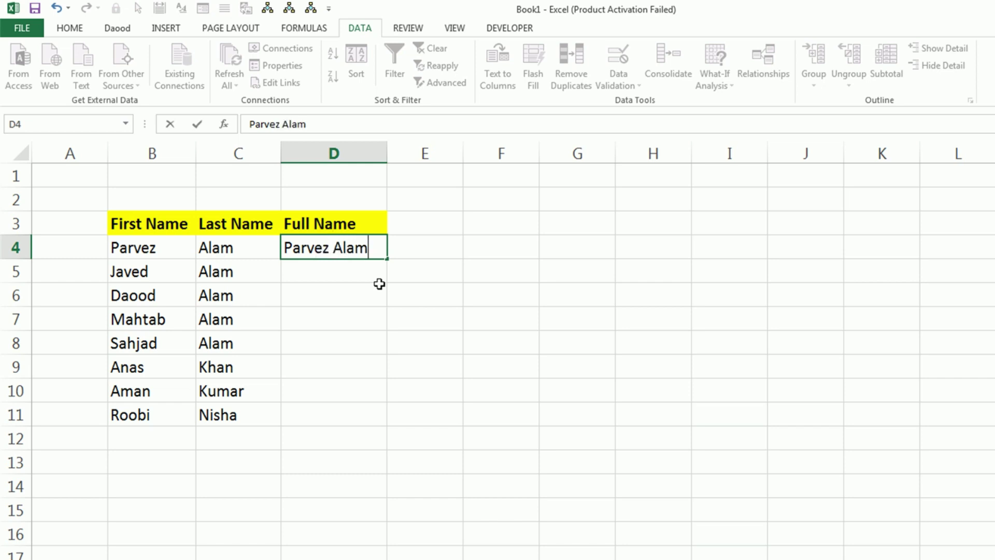
{"action": "key", "text": "Return"}
- Flash Fill the Full Name cells D4:D11 from that example
{"action": "left_click_drag", "start_coordinate": [163, 249], "coordinate": [151, 415]}
{"action": "left_click_drag", "start_coordinate": [226, 243], "coordinate": [241, 406]}
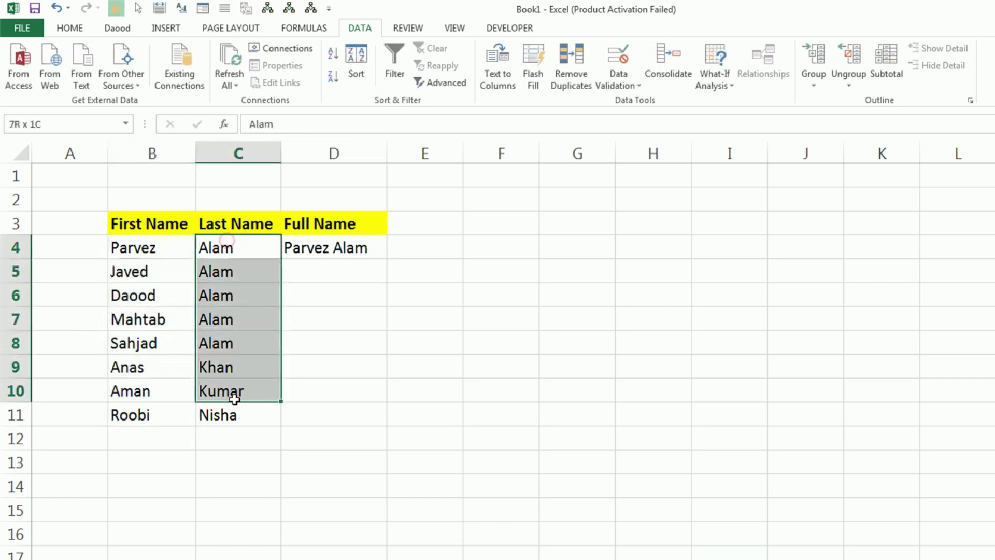
{"action": "left_click", "coordinate": [349, 247]}
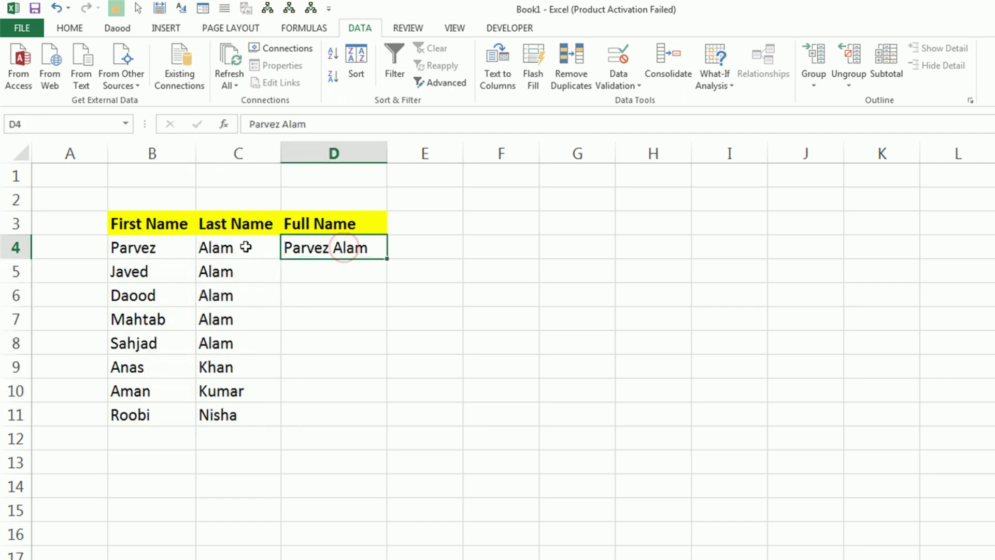
{"action": "left_click_drag", "start_coordinate": [334, 248], "coordinate": [347, 415]}
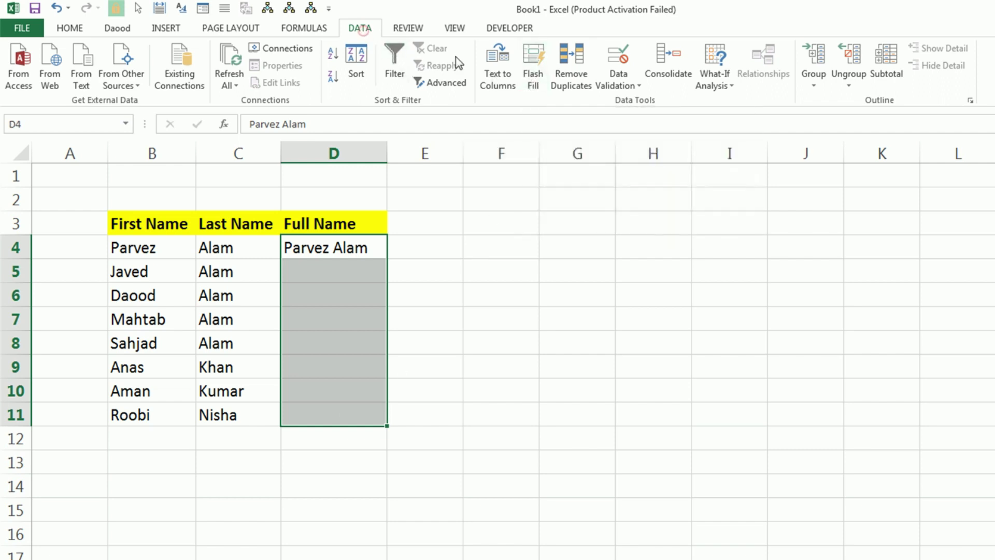
{"action": "left_click", "coordinate": [361, 30]}
{"action": "left_click", "coordinate": [526, 90]}
- Check the filled full names in D5:D11 against their first and last names
{"action": "left_click", "coordinate": [346, 268]}
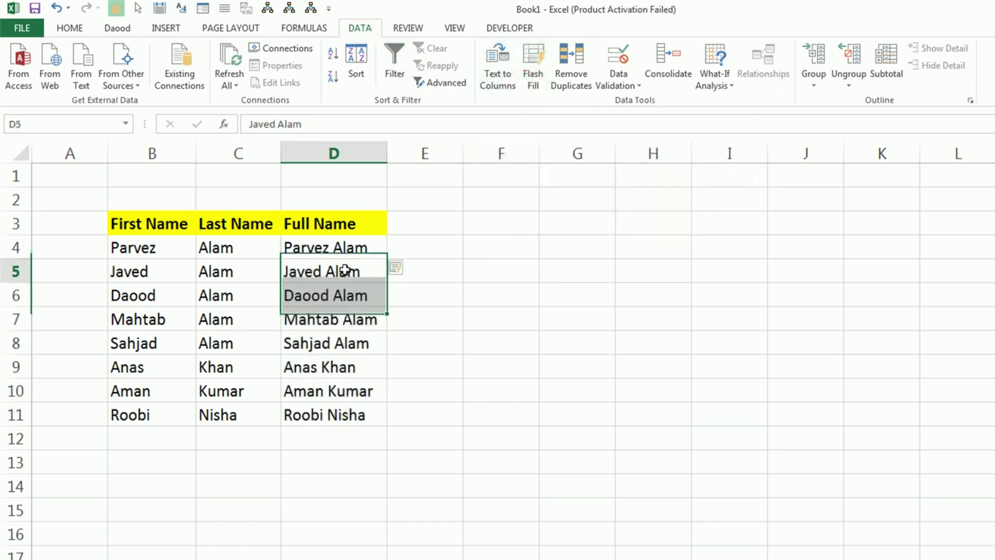
{"action": "left_click", "coordinate": [344, 291]}
{"action": "left_click", "coordinate": [336, 313]}
{"action": "left_click", "coordinate": [343, 343]}
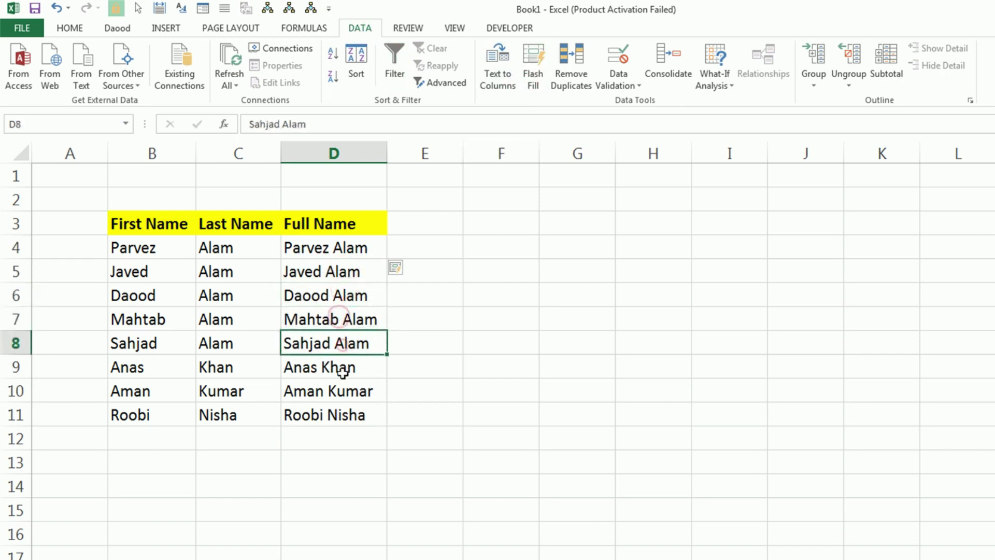
{"action": "left_click", "coordinate": [339, 369]}
{"action": "left_click_drag", "start_coordinate": [155, 367], "coordinate": [340, 367]}
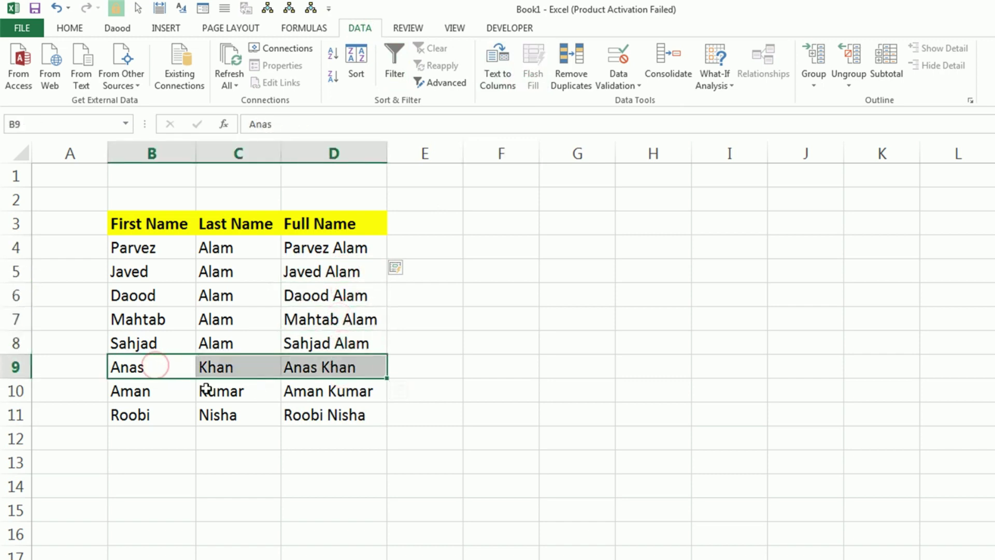
{"action": "left_click_drag", "start_coordinate": [169, 389], "coordinate": [289, 389]}
{"action": "left_click_drag", "start_coordinate": [168, 413], "coordinate": [325, 412]}
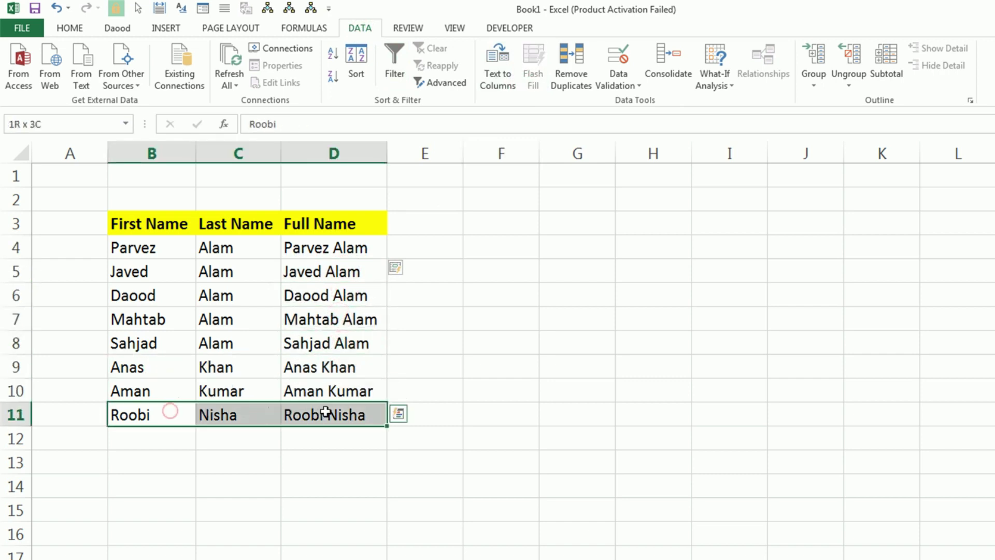
{"action": "left_click", "coordinate": [346, 339]}
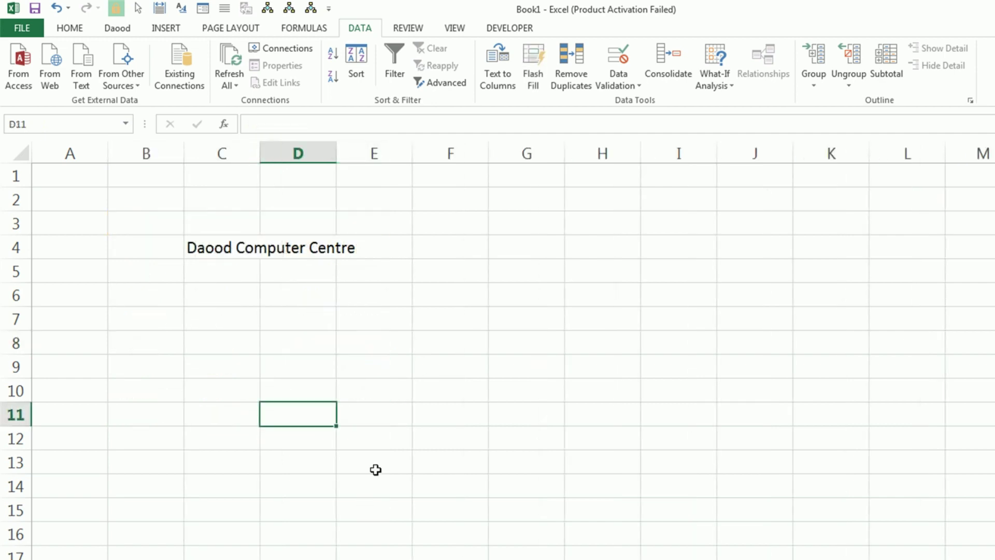
- Select C4 with 'Daood Computer Centre' and start a Fixed width Text to Columns split
{"action": "left_click", "coordinate": [390, 325]}
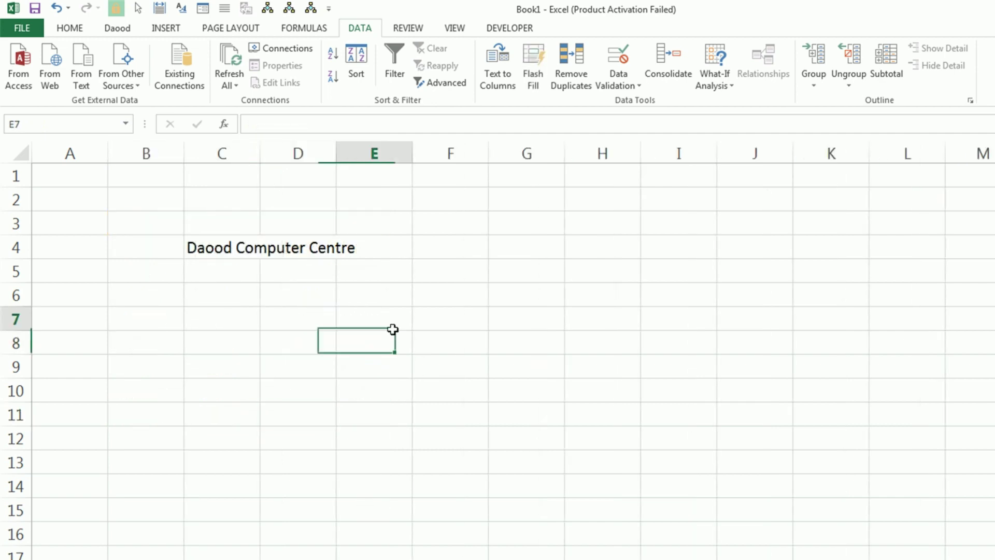
{"action": "left_click", "coordinate": [219, 244]}
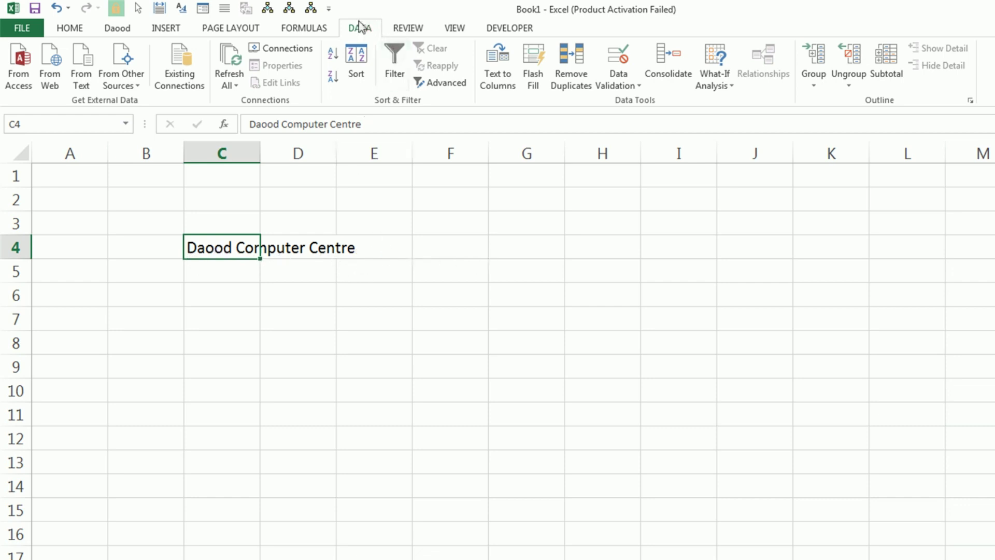
{"action": "left_click", "coordinate": [498, 78]}
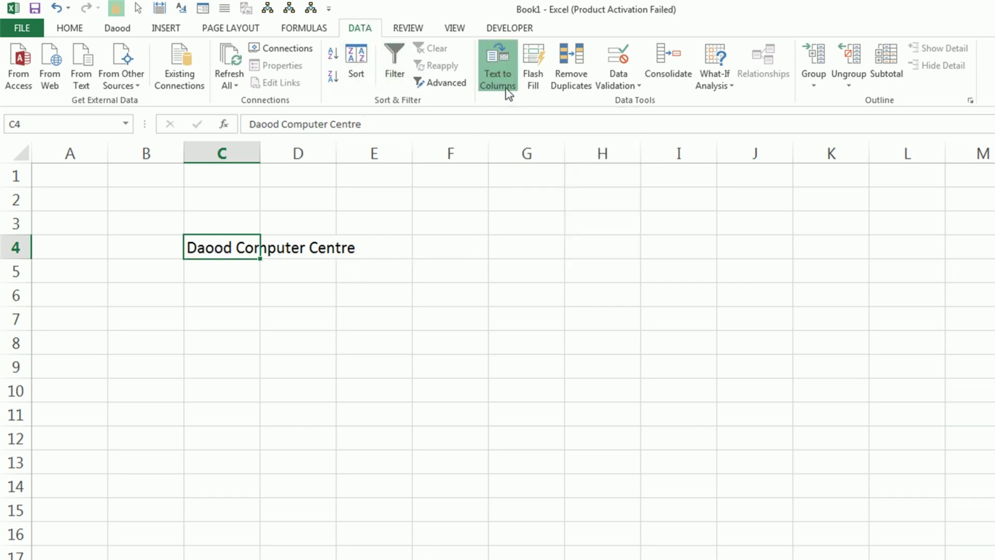
{"action": "mouse_move", "coordinate": [469, 183]}
{"action": "left_mouse_down"}
{"action": "mouse_move", "coordinate": [554, 220]}
{"action": "mouse_move", "coordinate": [577, 204]}
{"action": "left_mouse_up"}
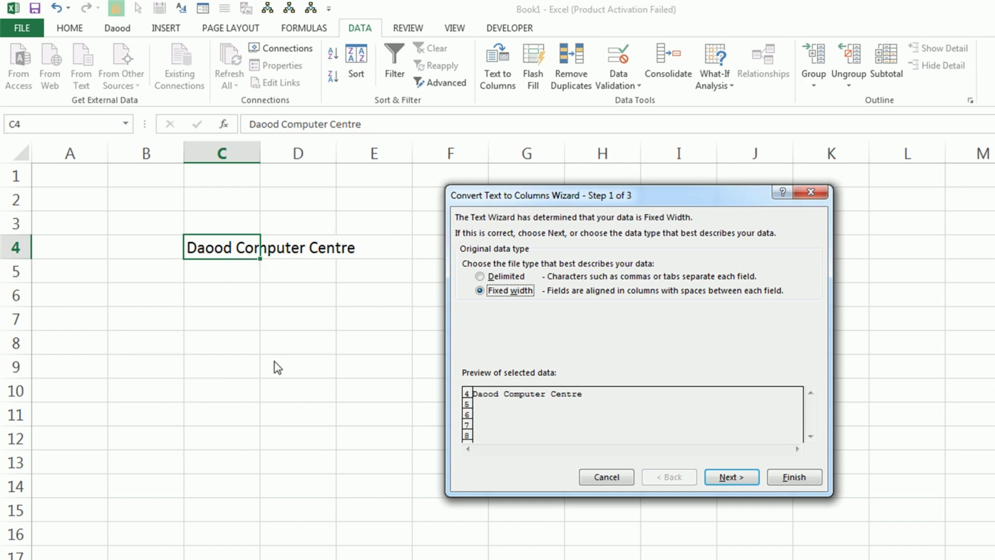
{"action": "left_click_drag", "start_coordinate": [513, 196], "coordinate": [432, 181]}
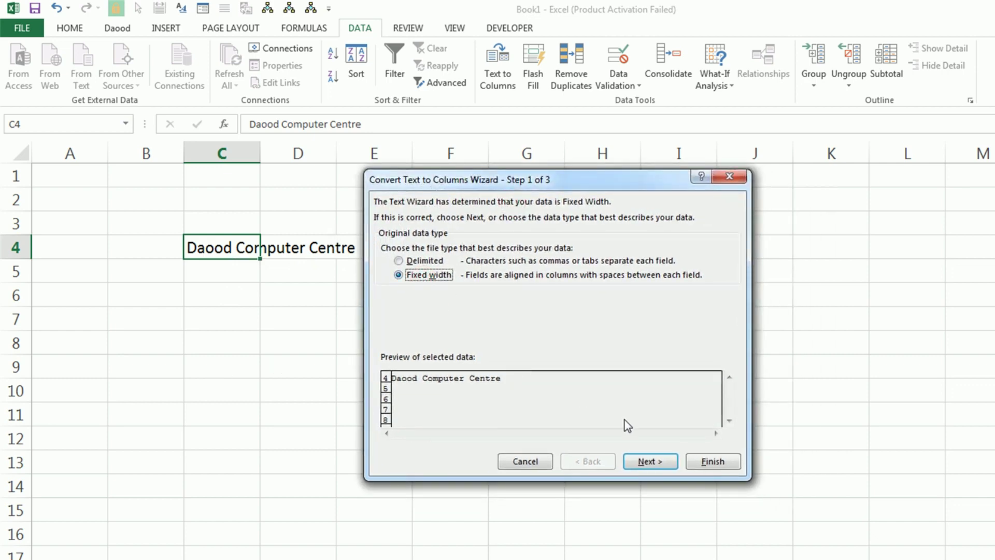
{"action": "left_click", "coordinate": [650, 460]}
- Place column breaks before Computer and Centre and finish, giving Daood, Computer, Centre in C4:E4
{"action": "double_click", "coordinate": [408, 381]}
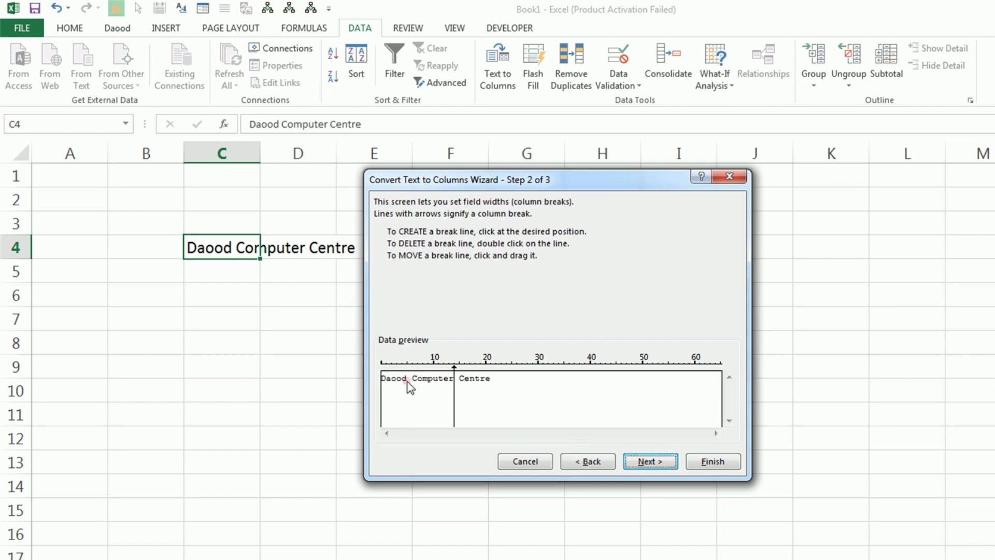
{"action": "left_click", "coordinate": [413, 386]}
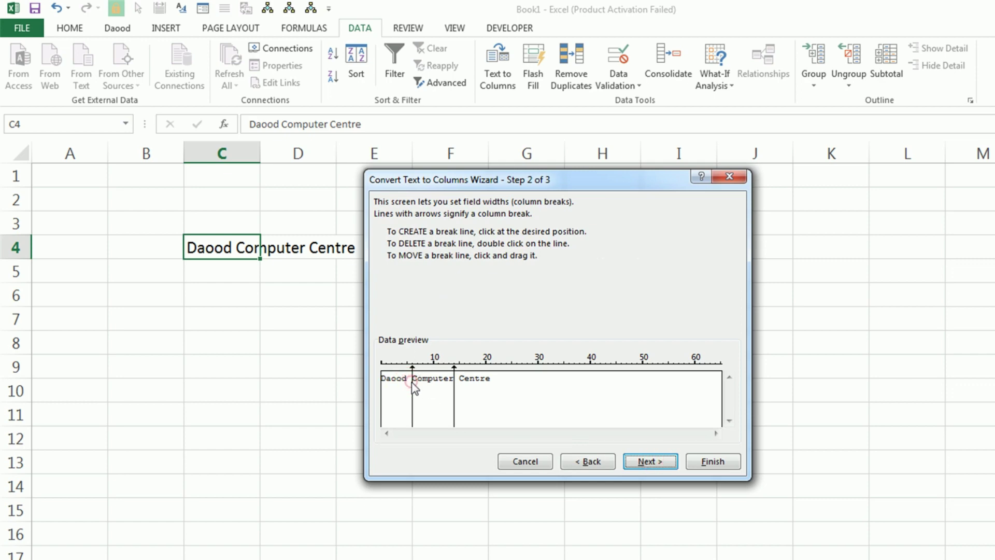
{"action": "double_click", "coordinate": [456, 391]}
{"action": "left_click", "coordinate": [459, 390]}
{"action": "left_click", "coordinate": [652, 460]}
{"action": "left_click", "coordinate": [709, 460]}
{"action": "left_click", "coordinate": [422, 340]}
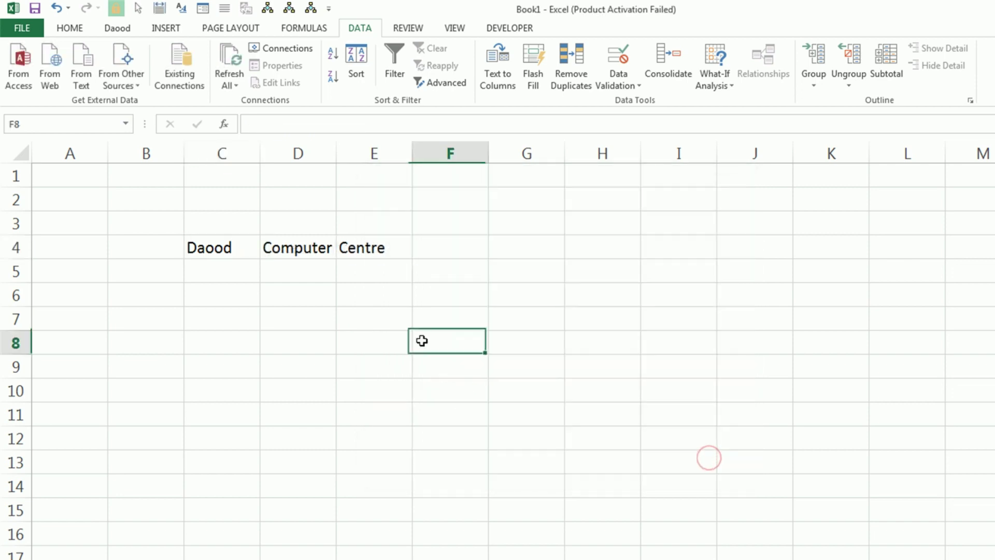
- Undo the column widening and the text split, restoring 'Daood Computer Centre' in C4
{"action": "left_click", "coordinate": [322, 254]}
{"action": "left_click_drag", "start_coordinate": [335, 153], "coordinate": [349, 153]}
{"action": "left_click", "coordinate": [426, 160]}
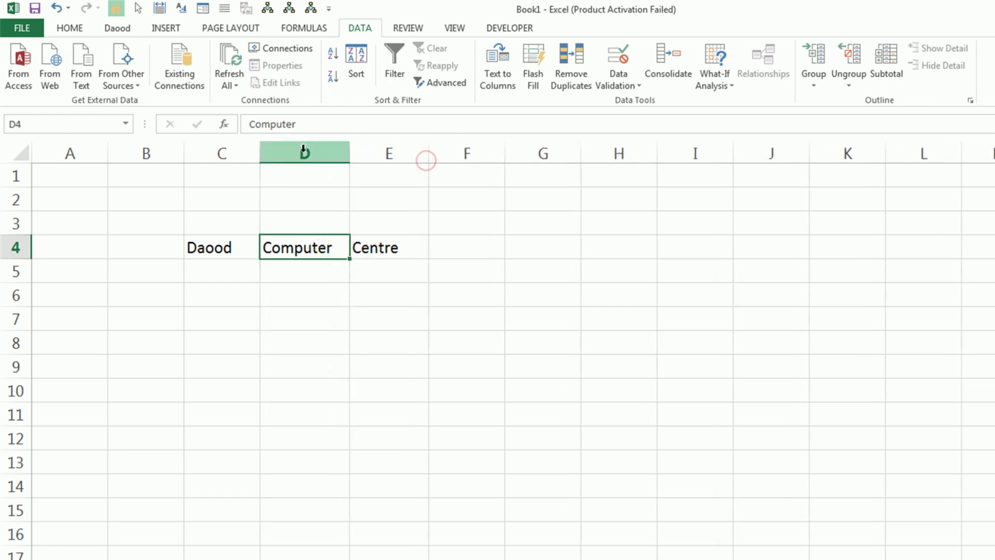
{"action": "key", "text": "ctrl+z"}
{"action": "key", "text": "ctrl+z"}
{"action": "left_click", "coordinate": [298, 366]}
- Fill Justify C4 and accept the warning, stacking Daood, Computer and Centre down C4:C6
{"action": "left_click", "coordinate": [223, 248]}
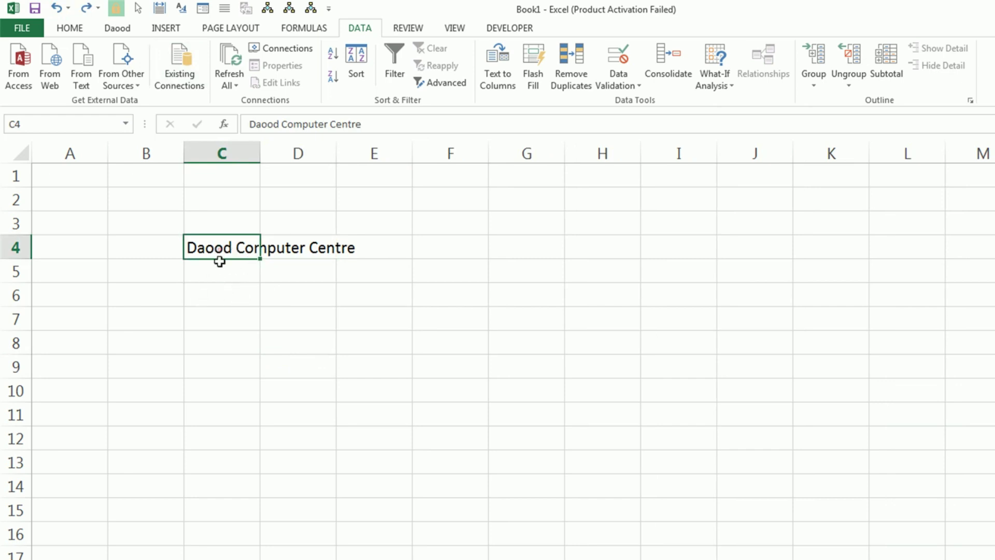
{"action": "left_click_drag", "start_coordinate": [220, 252], "coordinate": [220, 295]}
{"action": "left_click", "coordinate": [222, 246]}
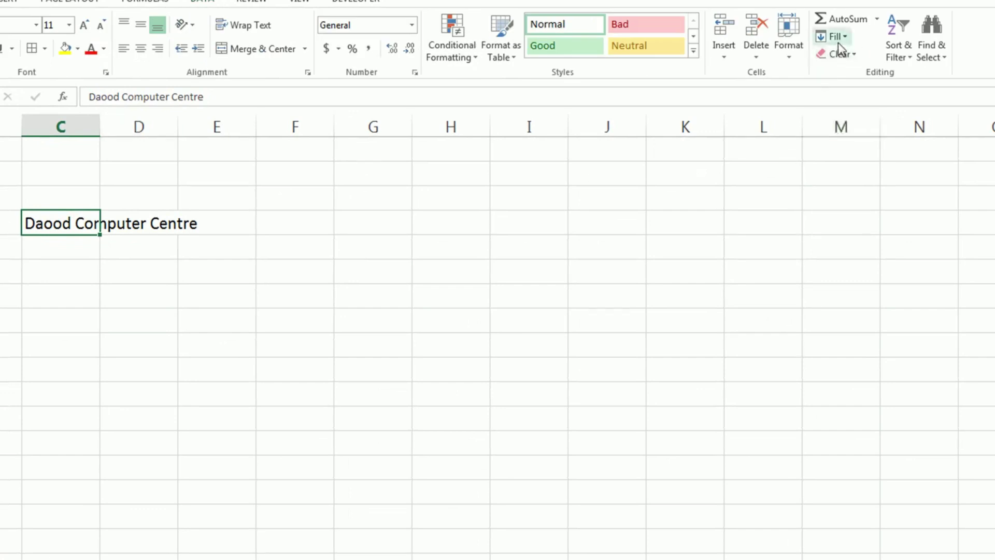
{"action": "left_click", "coordinate": [839, 38]}
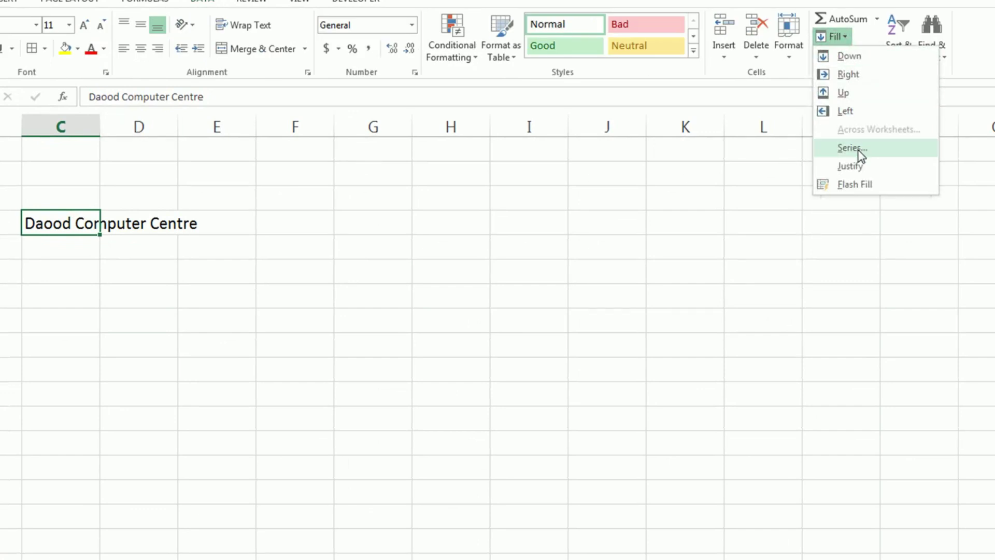
{"action": "left_click", "coordinate": [858, 164]}
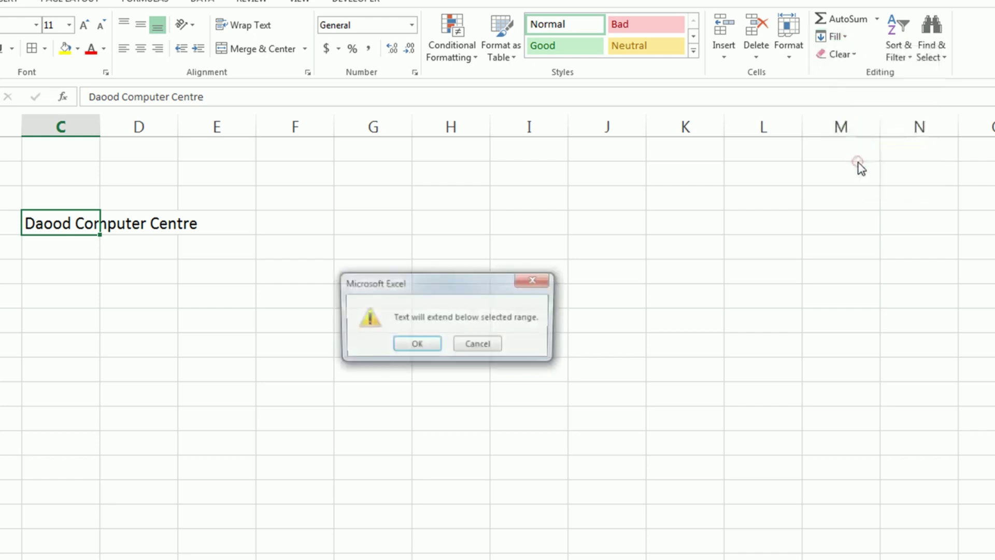
{"action": "left_click_drag", "start_coordinate": [418, 288], "coordinate": [240, 288]}
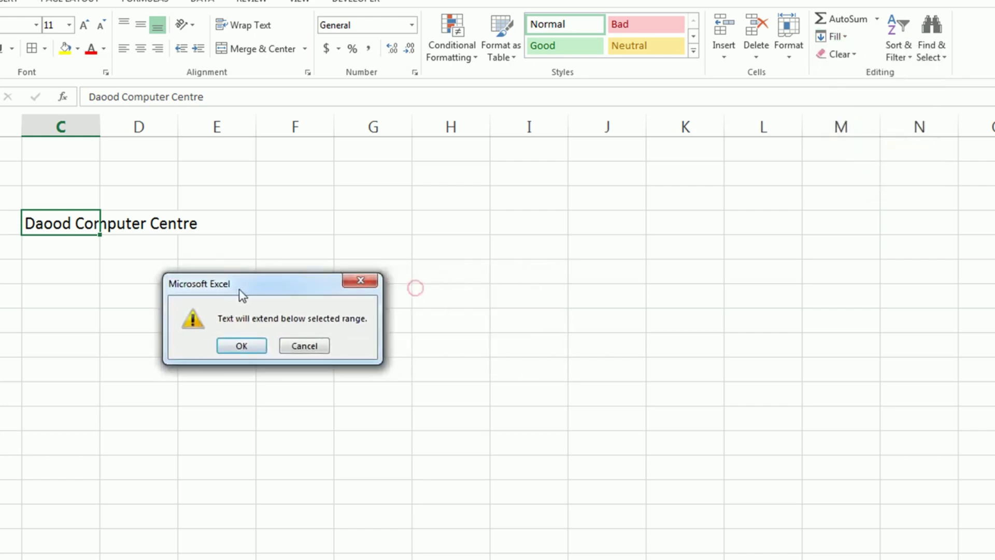
{"action": "left_click", "coordinate": [239, 344]}
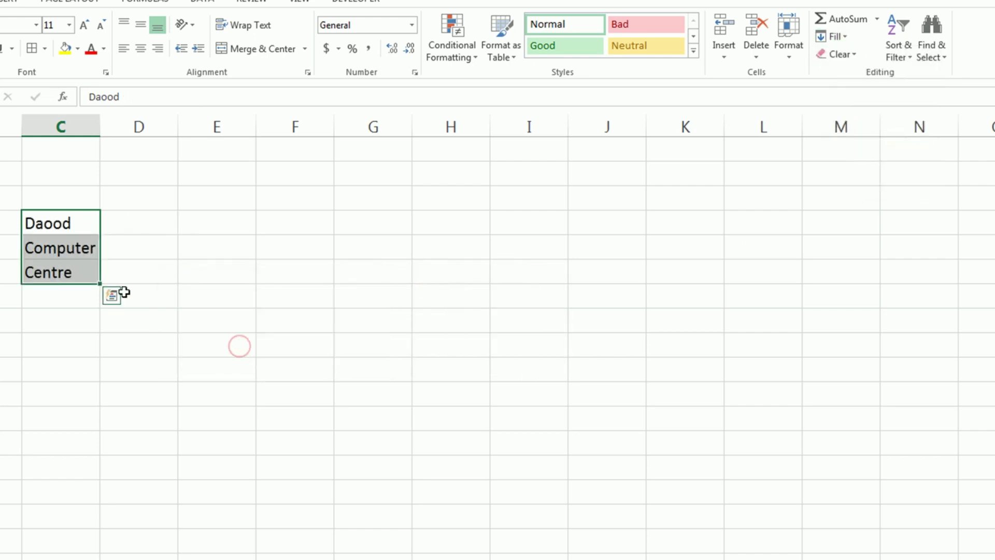
{"action": "left_click", "coordinate": [52, 216]}
{"action": "left_click", "coordinate": [65, 269]}
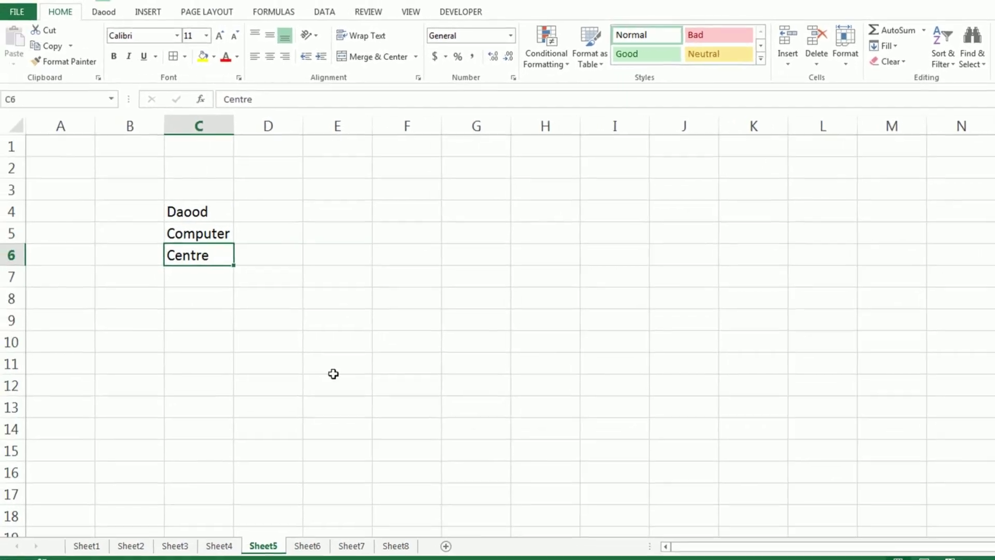
- On Sheet6, select B3, which holds the S.NO. starting value 1
{"action": "left_click", "coordinate": [310, 544]}
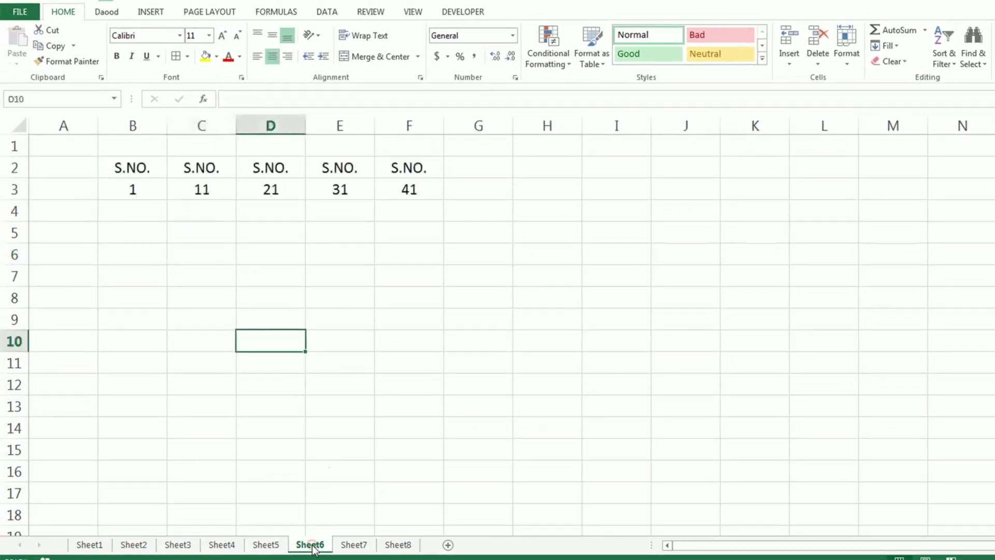
{"action": "left_click", "coordinate": [356, 322]}
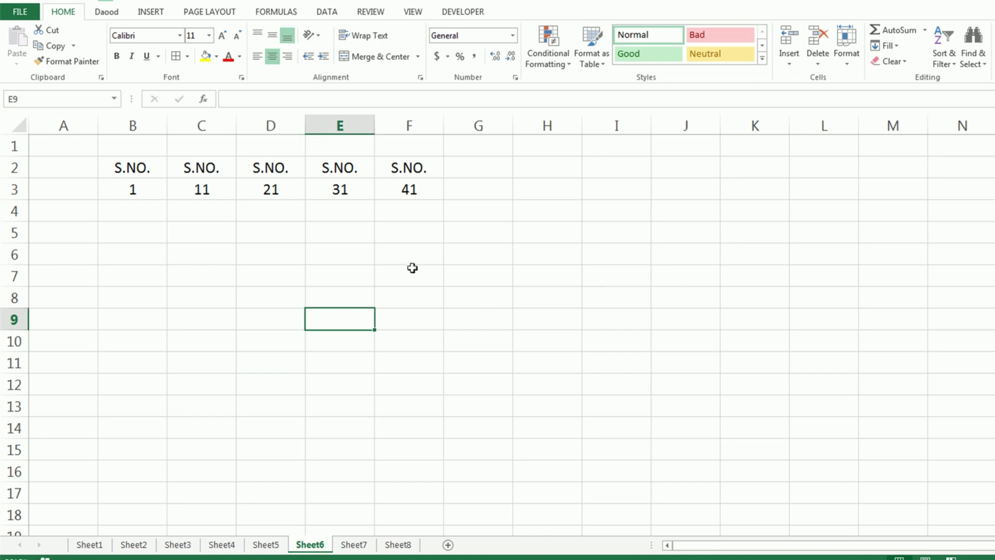
{"action": "left_click_drag", "start_coordinate": [154, 194], "coordinate": [155, 436]}
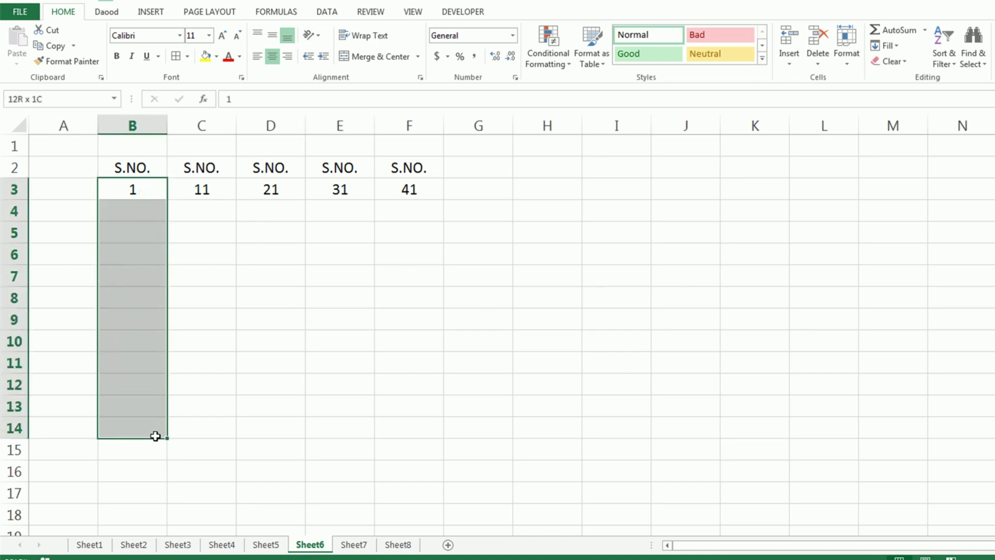
{"action": "left_click", "coordinate": [151, 255]}
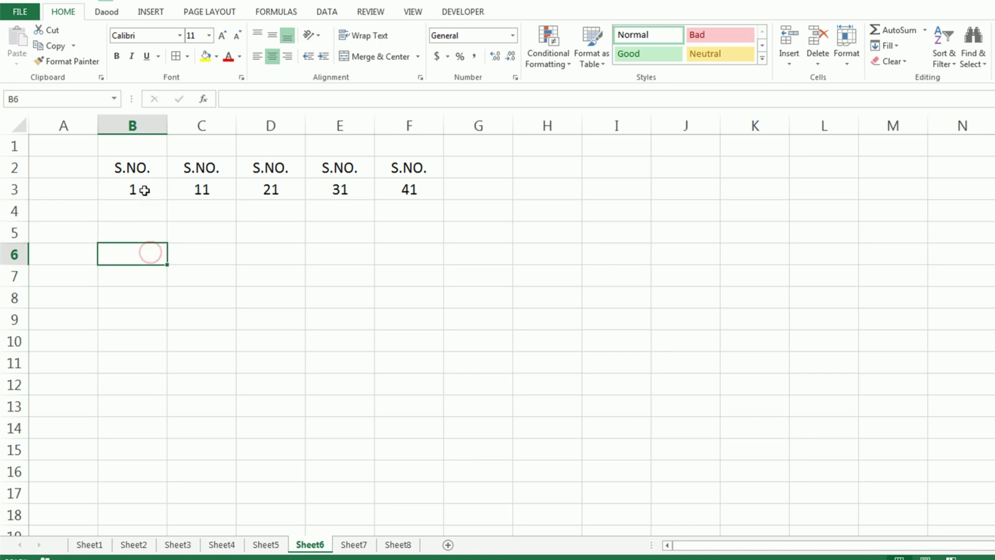
{"action": "left_click", "coordinate": [132, 190]}
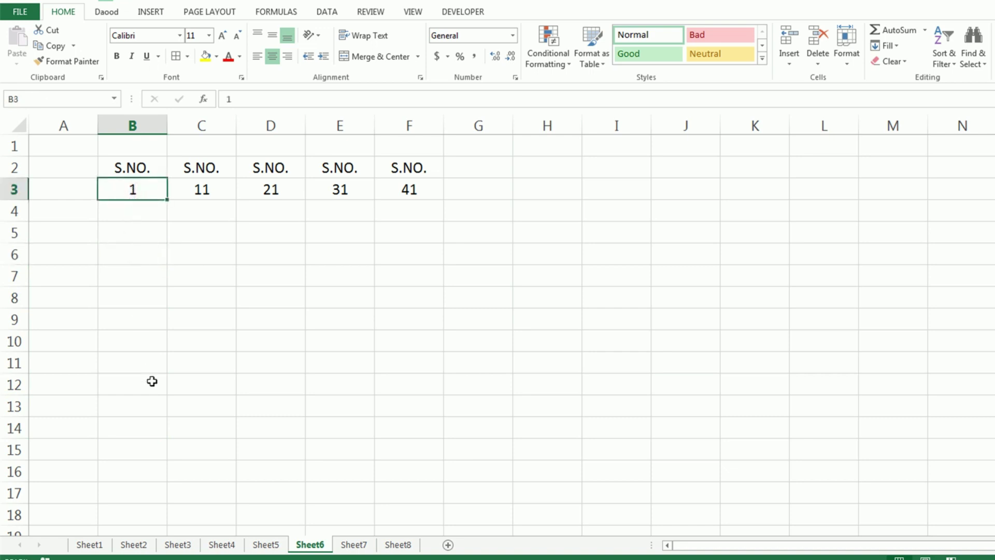
{"action": "left_click", "coordinate": [140, 215]}
{"action": "left_click", "coordinate": [151, 193]}
- Fill a Columns series from B3 with stop value 10, numbering B3:B12 from 1 to 10
{"action": "left_click", "coordinate": [884, 45]}
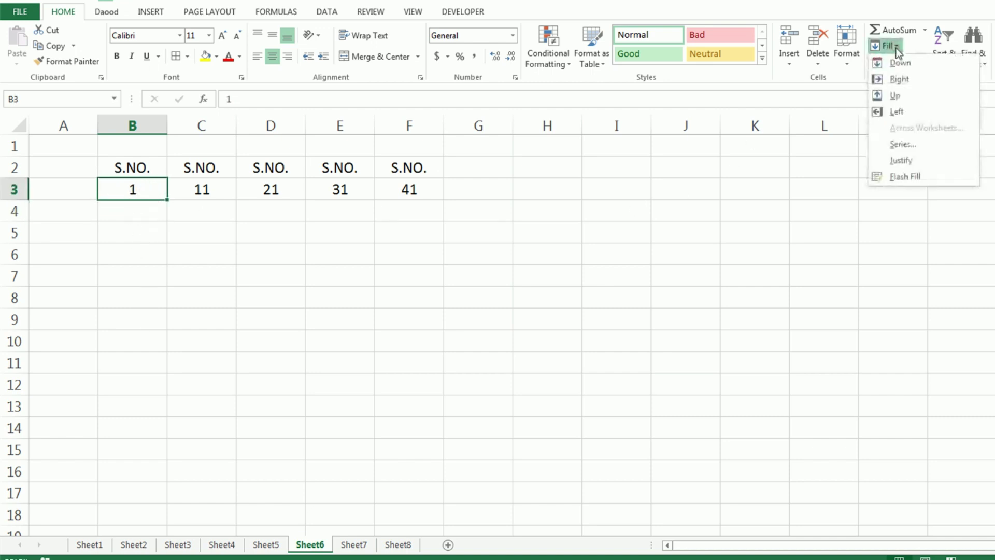
{"action": "left_click", "coordinate": [904, 146]}
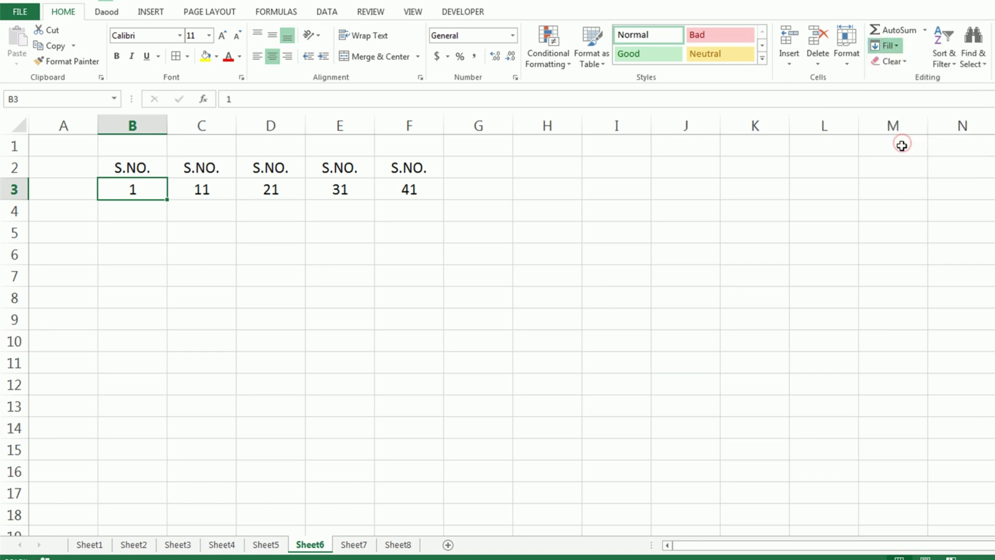
{"action": "left_click_drag", "start_coordinate": [486, 219], "coordinate": [322, 247]}
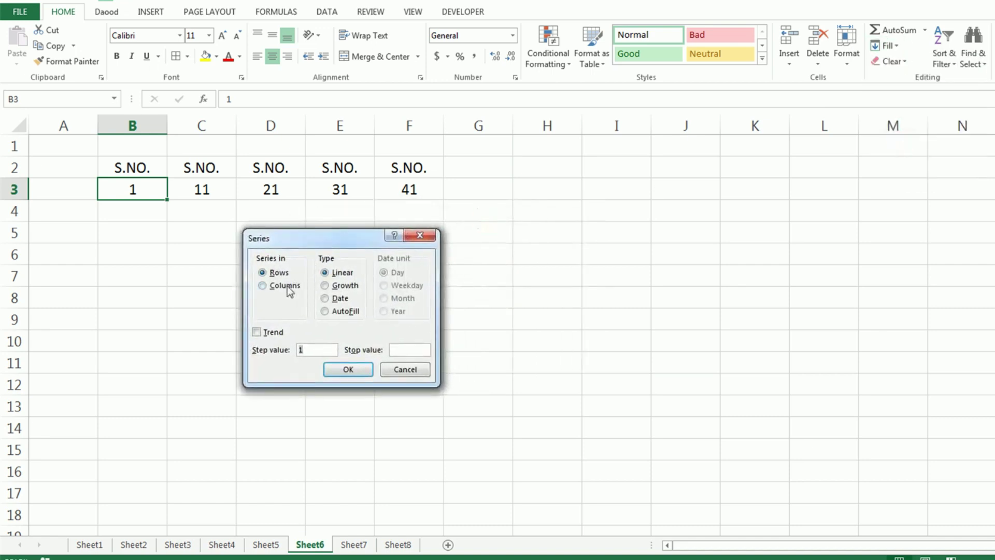
{"action": "left_click", "coordinate": [272, 286]}
{"action": "left_click", "coordinate": [397, 351]}
{"action": "type", "text": "10"}
{"action": "left_click", "coordinate": [350, 370]}
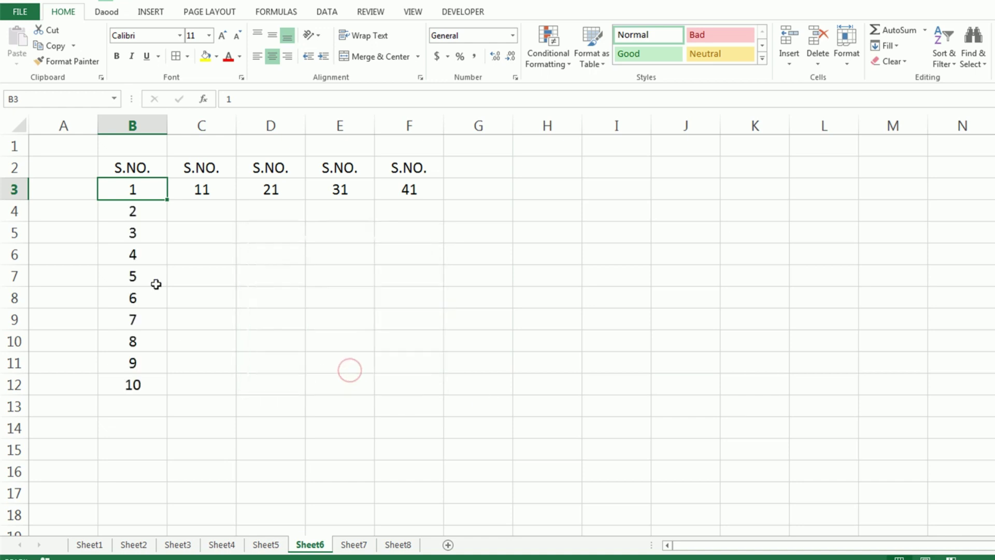
{"action": "left_click_drag", "start_coordinate": [149, 190], "coordinate": [134, 383]}
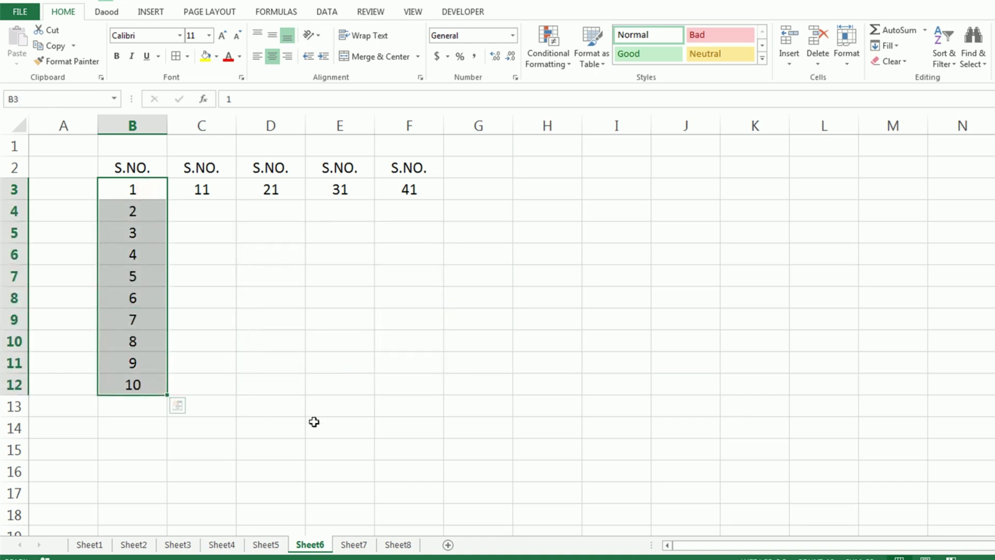
- Fill a column series from C3 so column C runs 11 through 20
{"action": "left_click", "coordinate": [216, 191]}
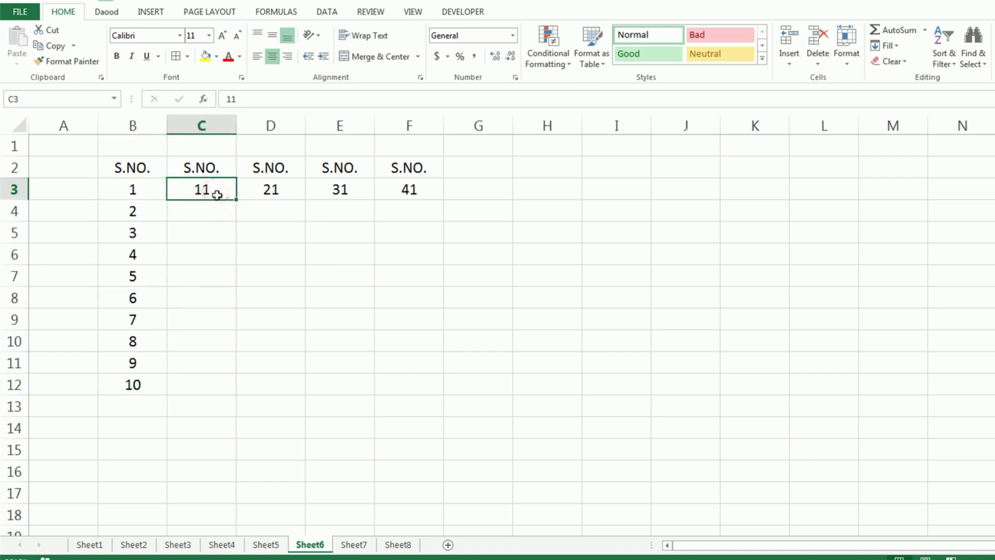
{"action": "left_click", "coordinate": [883, 46]}
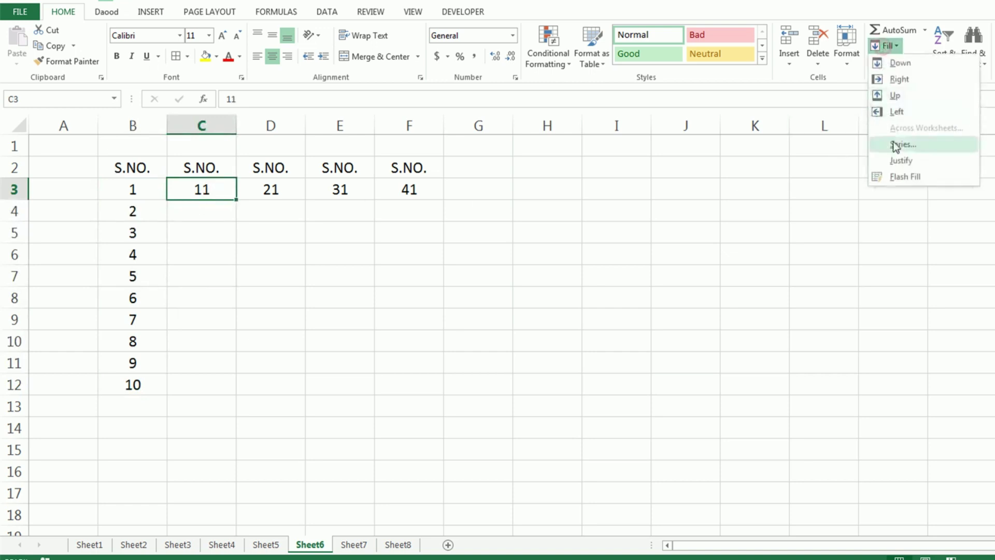
{"action": "left_click", "coordinate": [898, 146]}
{"action": "left_click_drag", "start_coordinate": [342, 238], "coordinate": [424, 231]}
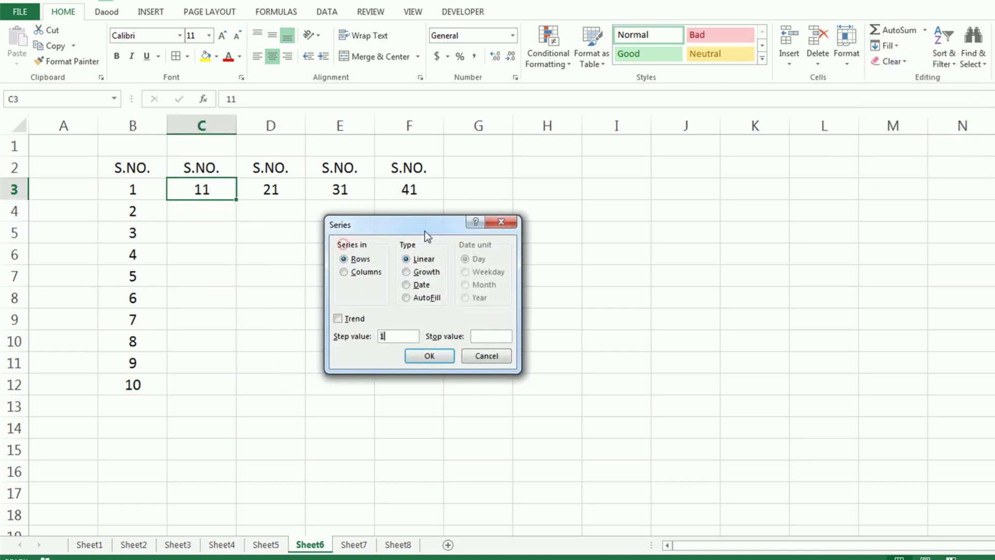
{"action": "left_click", "coordinate": [492, 336]}
{"action": "left_click", "coordinate": [429, 355]}
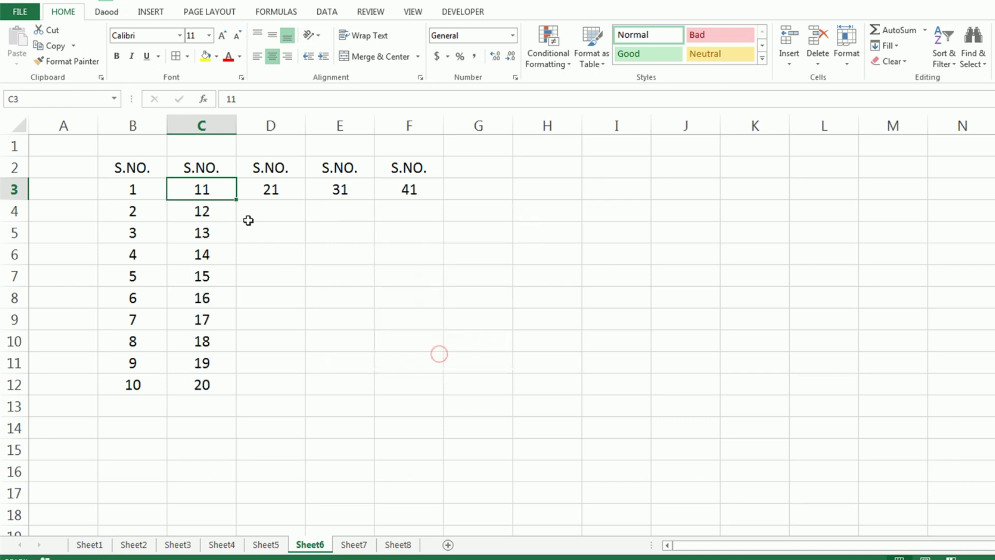
- Fill a linear Columns series from D3 with step 1, so column D runs 21 to 30
{"action": "left_click", "coordinate": [286, 190]}
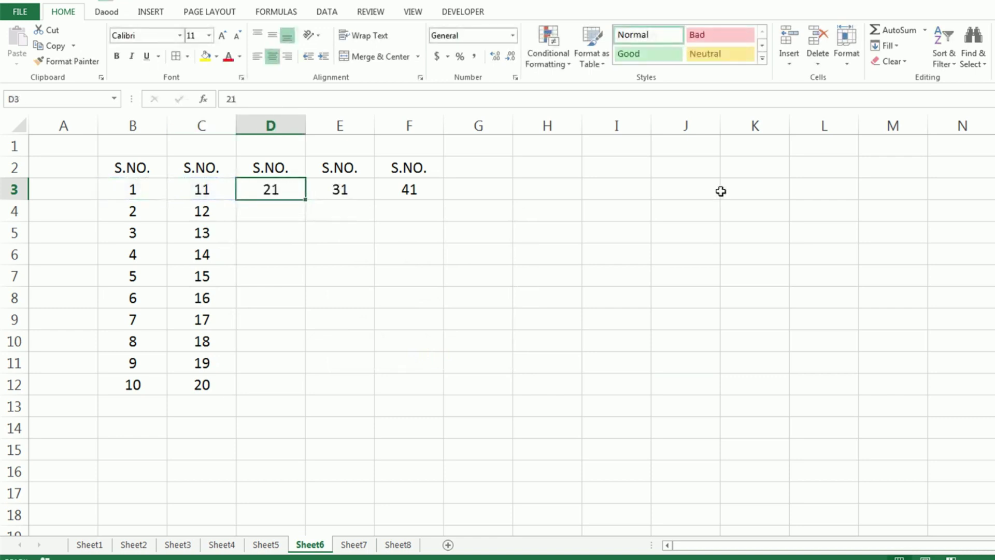
{"action": "left_click", "coordinate": [885, 46]}
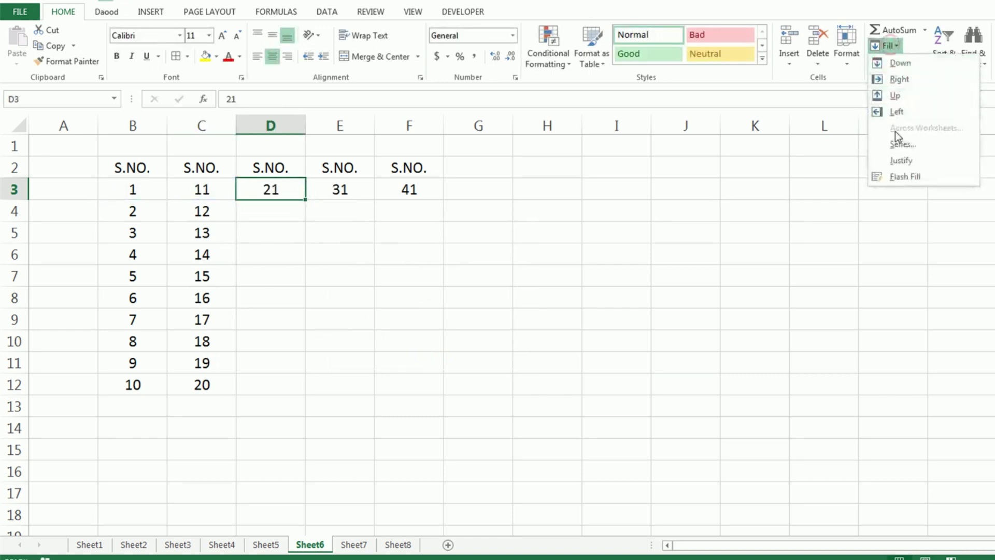
{"action": "left_click", "coordinate": [900, 147]}
{"action": "left_click", "coordinate": [366, 272]}
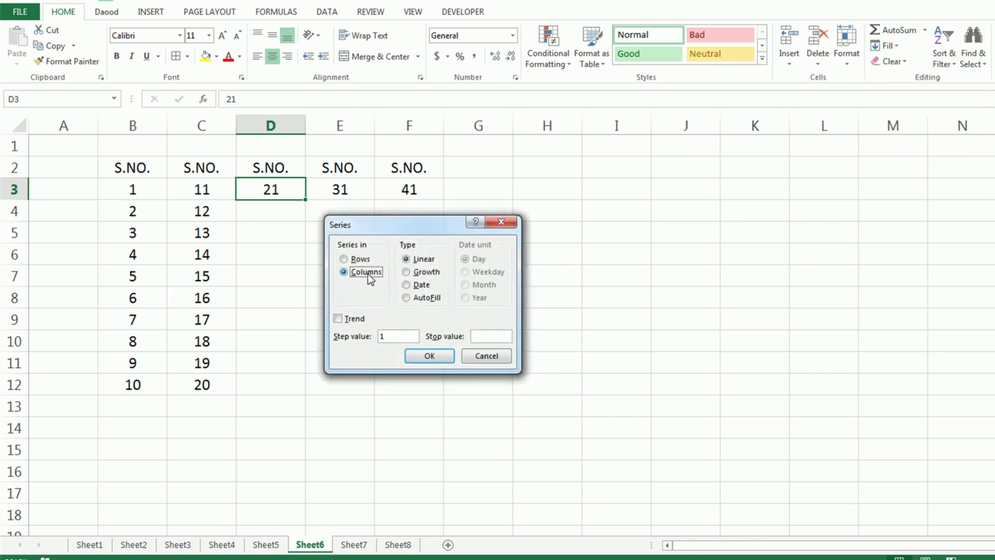
{"action": "left_click", "coordinate": [501, 339]}
{"action": "left_click", "coordinate": [433, 354]}
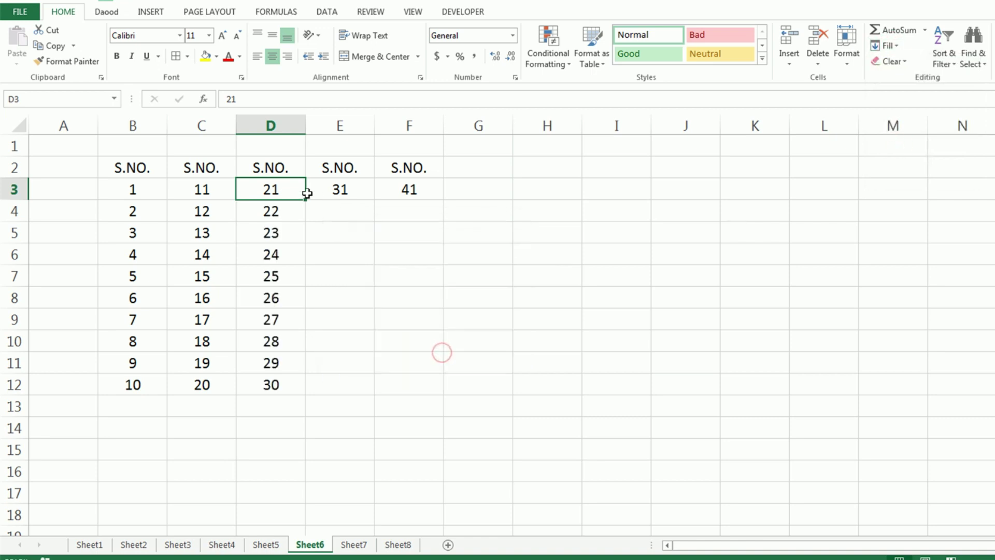
- Select the 31 and 41 cells, then switch to Sheet7's blank SCHEDULE table
{"action": "left_click", "coordinate": [342, 189]}
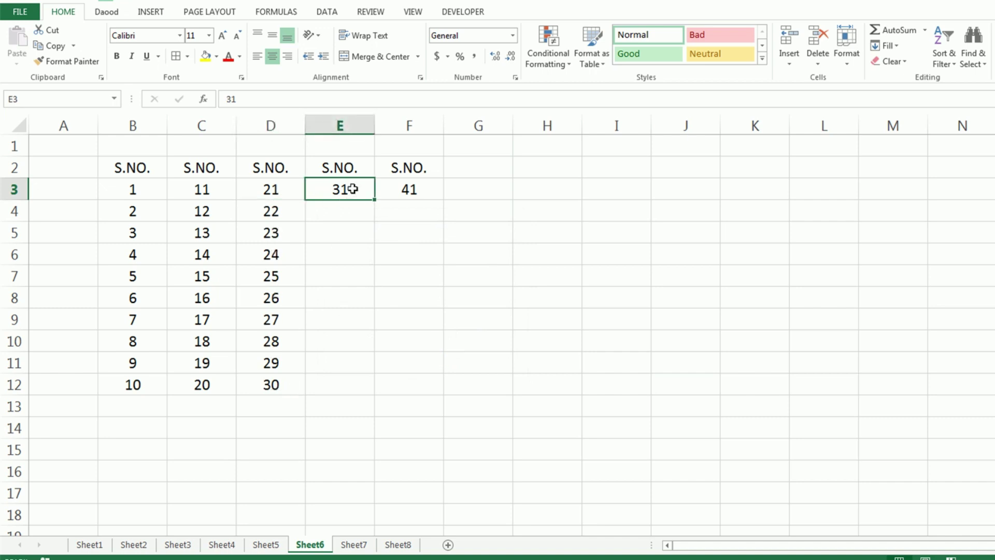
{"action": "left_click", "coordinate": [428, 191]}
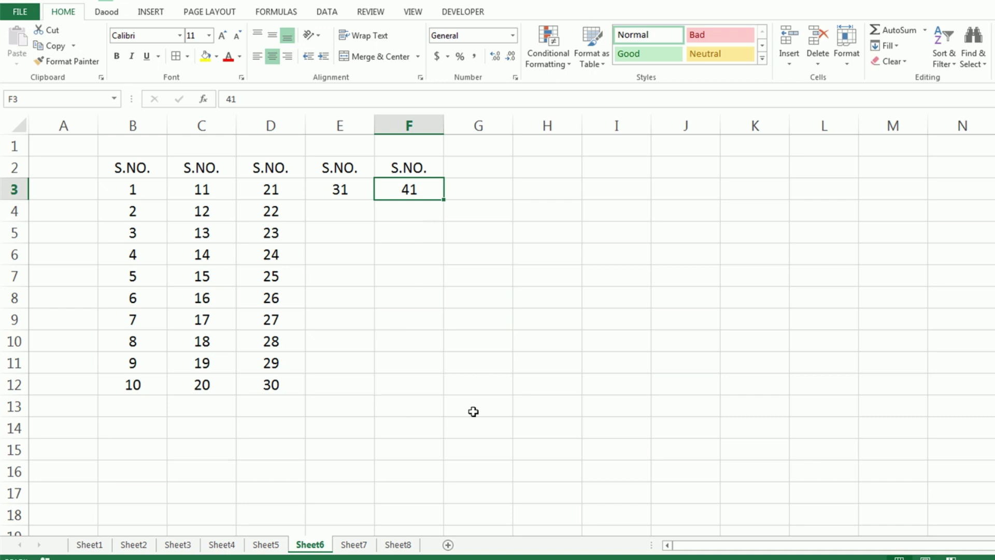
{"action": "left_click", "coordinate": [355, 544]}
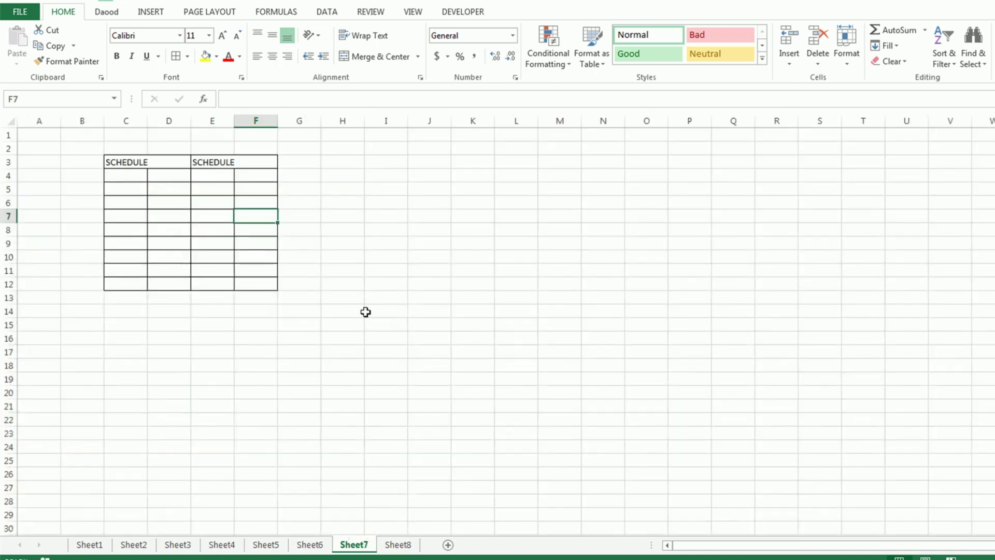
{"action": "left_click_drag", "start_coordinate": [127, 162], "coordinate": [164, 164]}
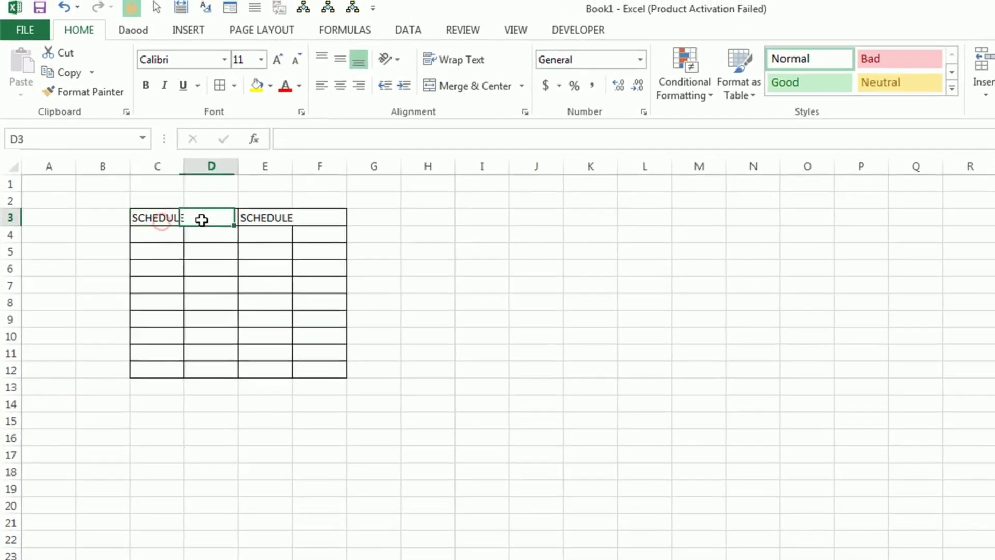
{"action": "mouse_move", "coordinate": [178, 227]}
{"action": "left_mouse_down"}
{"action": "mouse_move", "coordinate": [207, 227]}
{"action": "mouse_move", "coordinate": [194, 287]}
{"action": "left_mouse_up"}
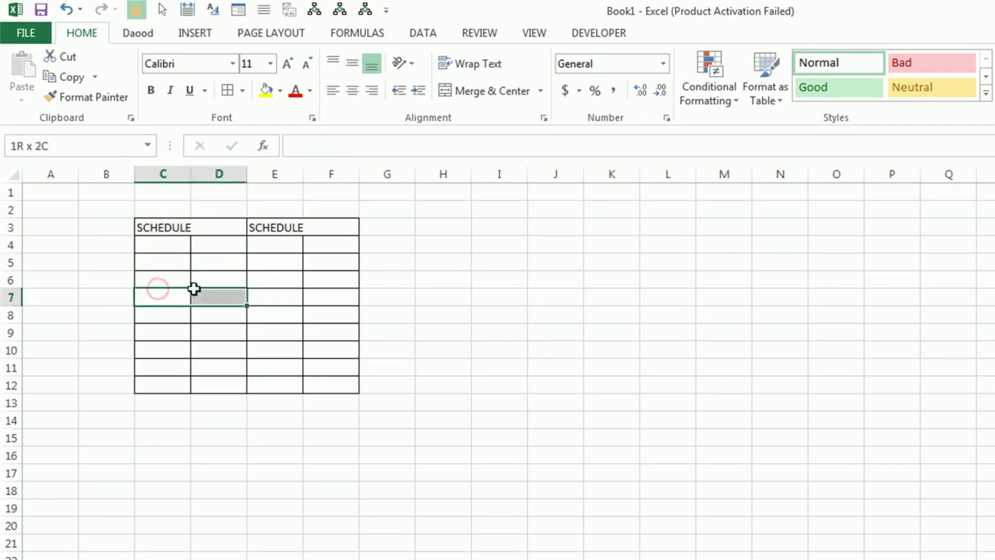
{"action": "left_click_drag", "start_coordinate": [182, 227], "coordinate": [219, 227]}
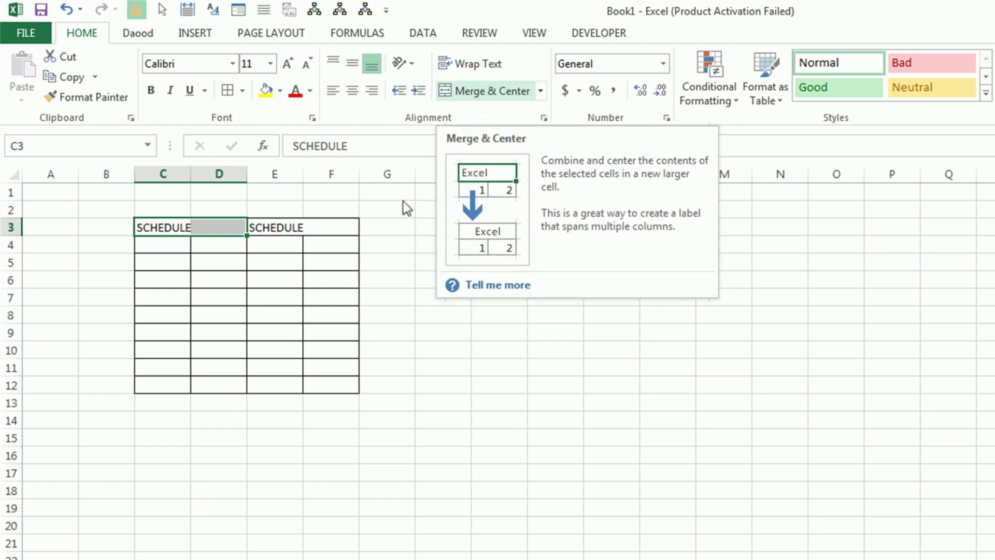
{"action": "left_click", "coordinate": [232, 354]}
{"action": "left_click_drag", "start_coordinate": [177, 232], "coordinate": [213, 229]}
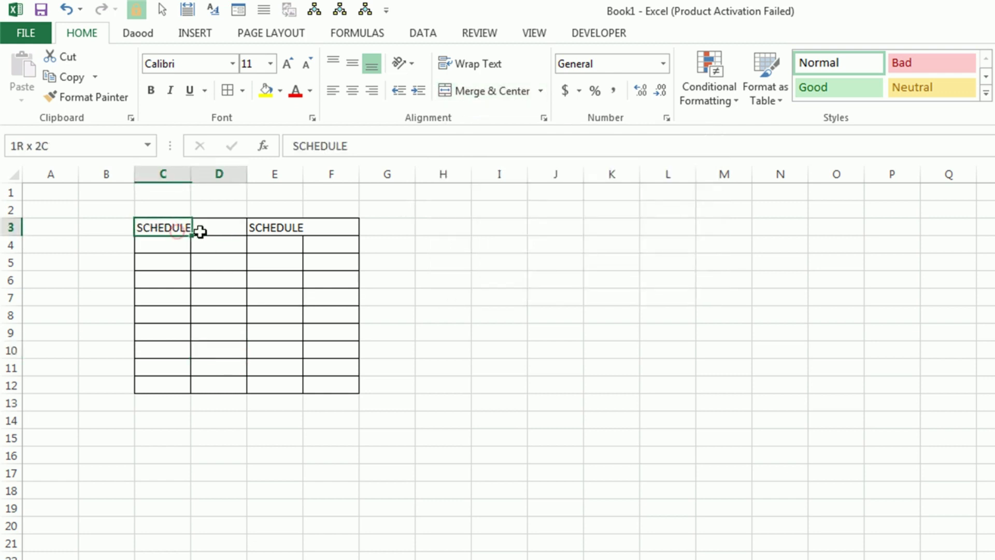
{"action": "left_click", "coordinate": [480, 98]}
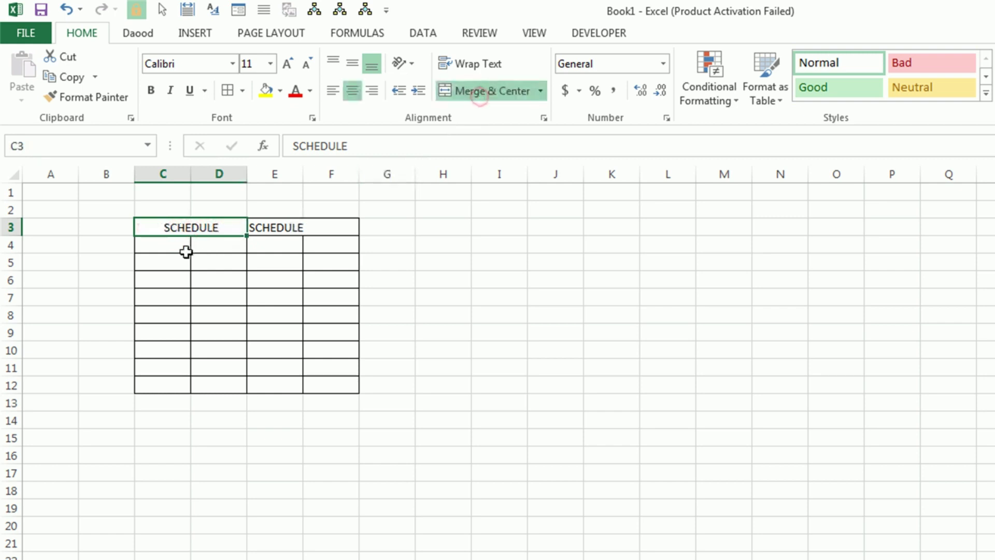
{"action": "left_click_drag", "start_coordinate": [171, 228], "coordinate": [195, 387]}
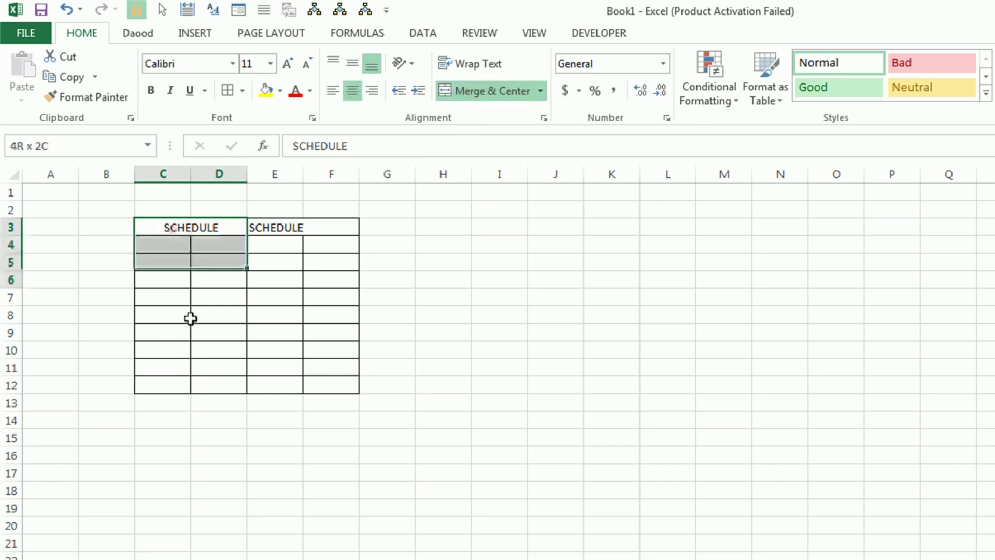
{"action": "left_click", "coordinate": [479, 92]}
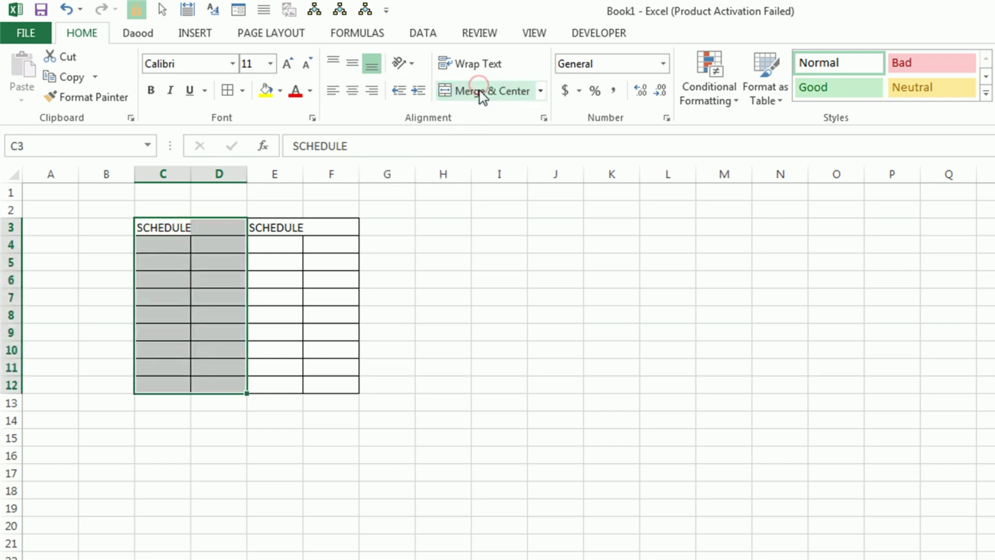
{"action": "left_click", "coordinate": [482, 96]}
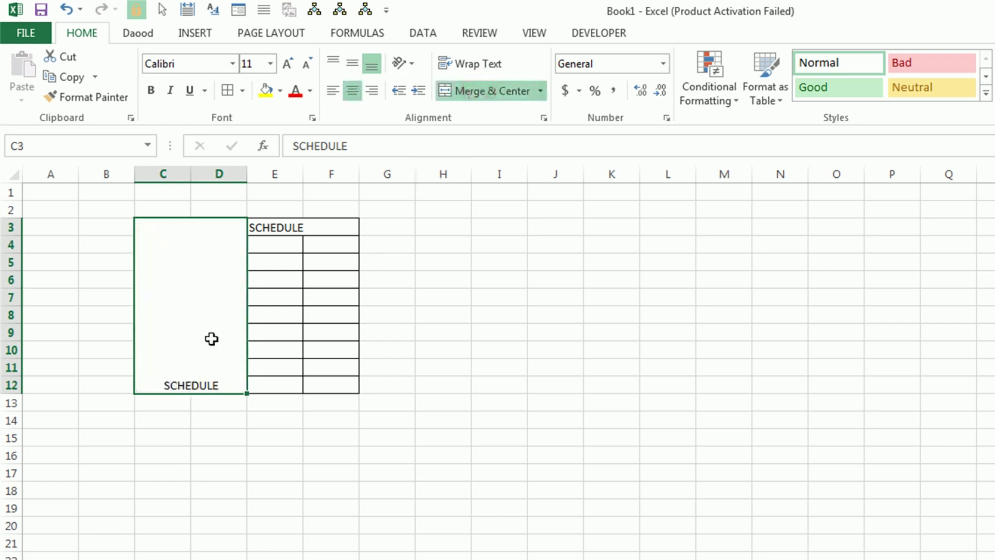
{"action": "left_click", "coordinate": [66, 9]}
{"action": "left_click", "coordinate": [431, 274]}
{"action": "left_click_drag", "start_coordinate": [178, 238], "coordinate": [224, 237]}
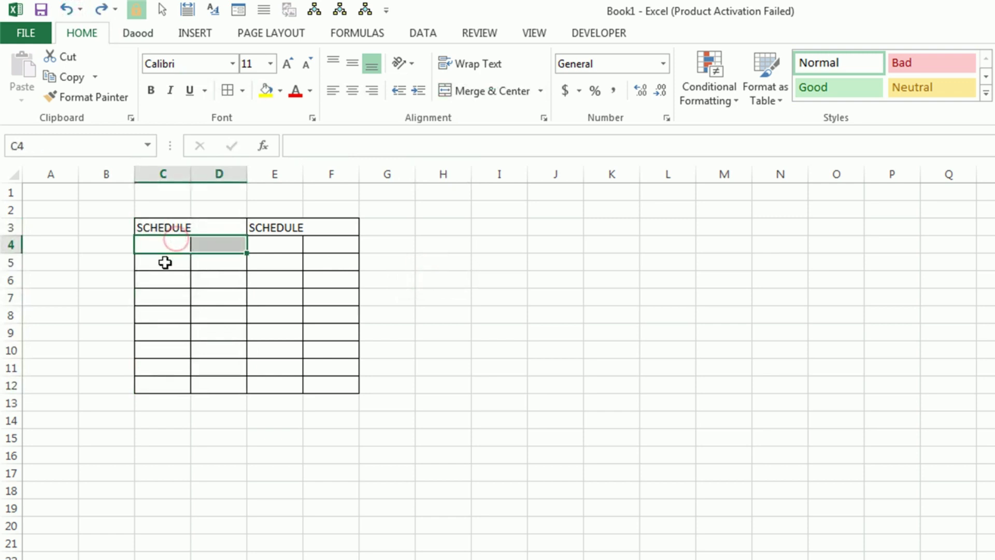
{"action": "left_click_drag", "start_coordinate": [164, 262], "coordinate": [220, 264]}
{"action": "left_click_drag", "start_coordinate": [174, 291], "coordinate": [222, 291]}
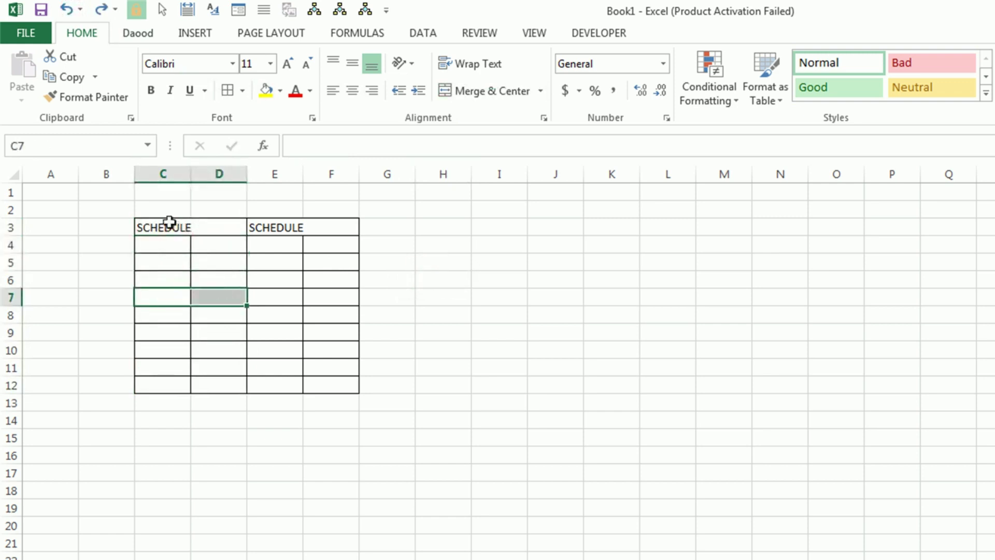
- Apply Merge Across to C3:D12 and verify each row is merged
{"action": "mouse_move", "coordinate": [169, 226]}
{"action": "left_mouse_down"}
{"action": "mouse_move", "coordinate": [224, 280]}
{"action": "mouse_move", "coordinate": [223, 382]}
{"action": "left_mouse_up"}
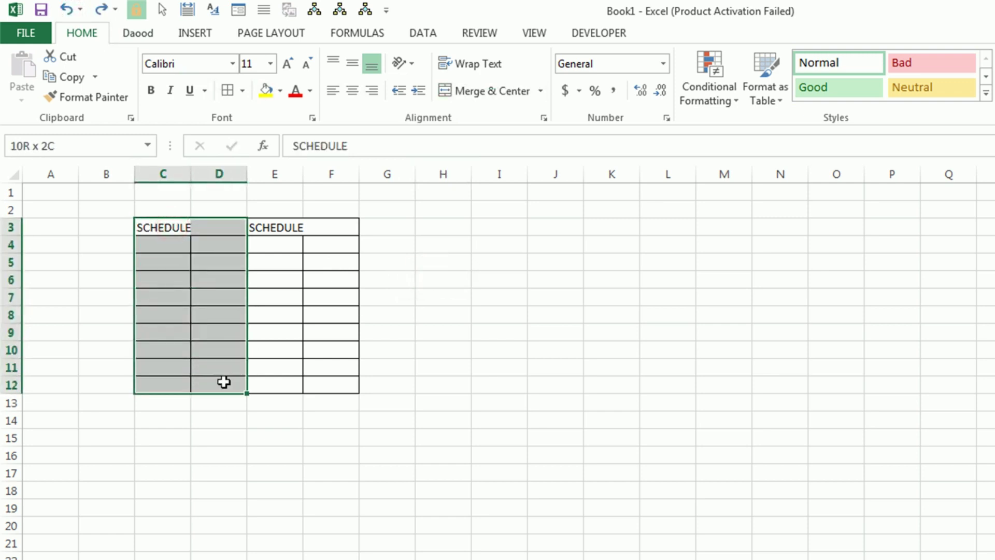
{"action": "left_click", "coordinate": [546, 95]}
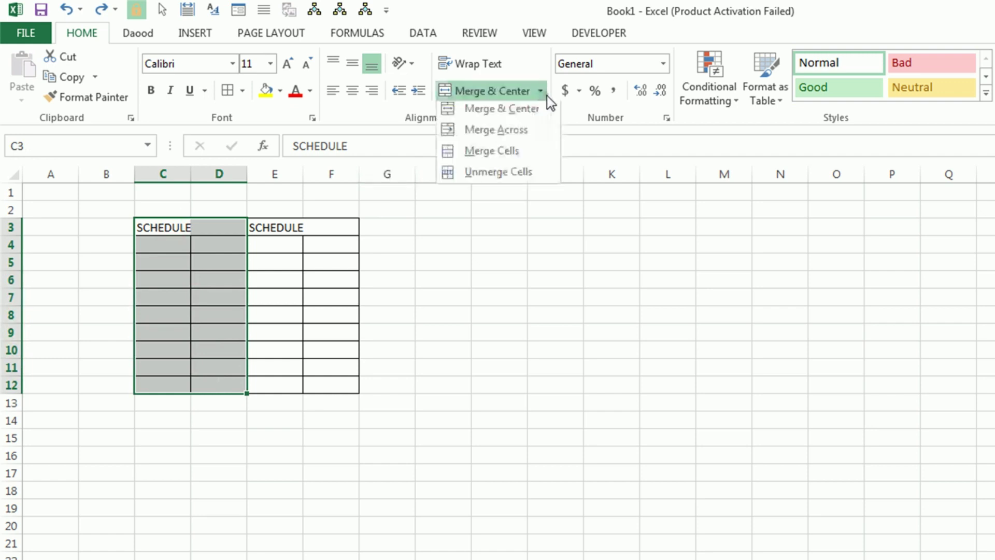
{"action": "left_click", "coordinate": [524, 139]}
{"action": "left_click", "coordinate": [229, 244]}
{"action": "left_click", "coordinate": [223, 262]}
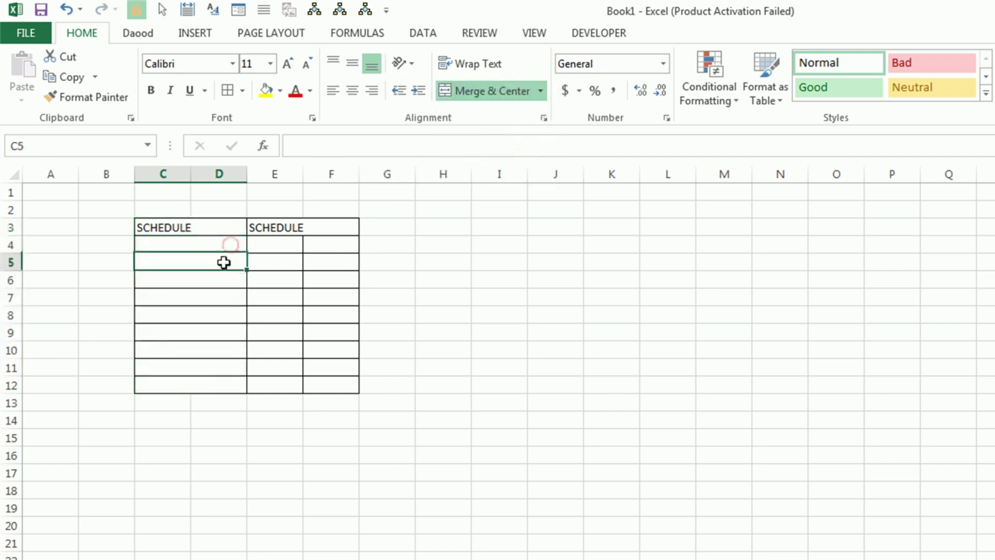
{"action": "left_click", "coordinate": [218, 296]}
{"action": "left_click", "coordinate": [217, 314]}
{"action": "left_click", "coordinate": [216, 350]}
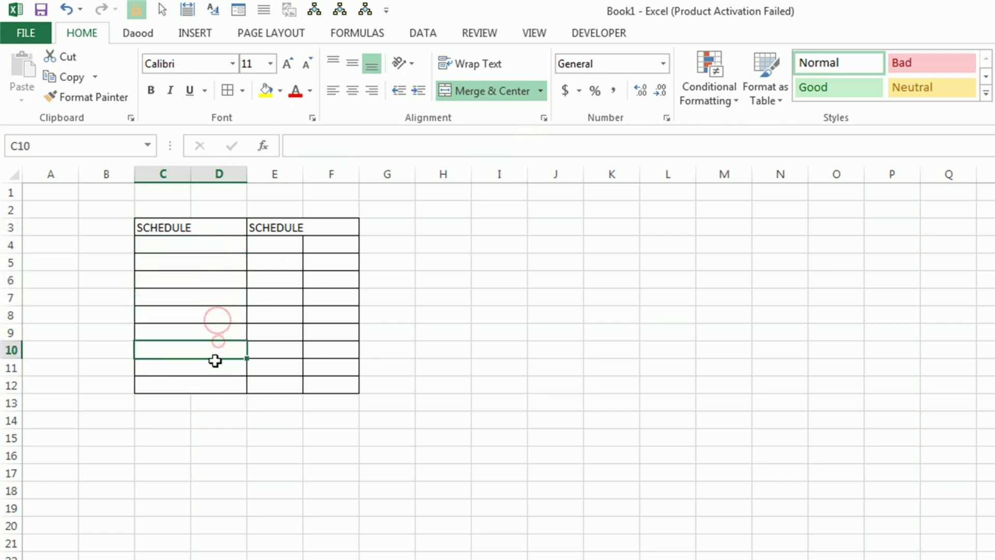
{"action": "left_click", "coordinate": [215, 385]}
- Apply Merge Across to E3:F12 and verify the rows are merged
{"action": "mouse_move", "coordinate": [290, 227]}
{"action": "left_mouse_down"}
{"action": "mouse_move", "coordinate": [320, 226]}
{"action": "mouse_move", "coordinate": [315, 395]}
{"action": "mouse_move", "coordinate": [317, 387]}
{"action": "left_mouse_up"}
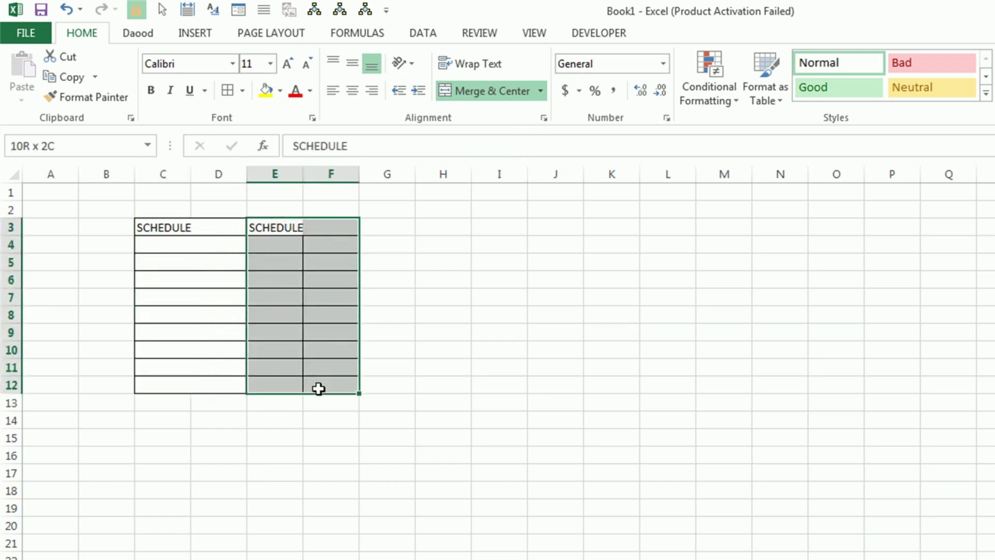
{"action": "left_click", "coordinate": [541, 91]}
{"action": "left_click", "coordinate": [535, 135]}
{"action": "left_click", "coordinate": [337, 280]}
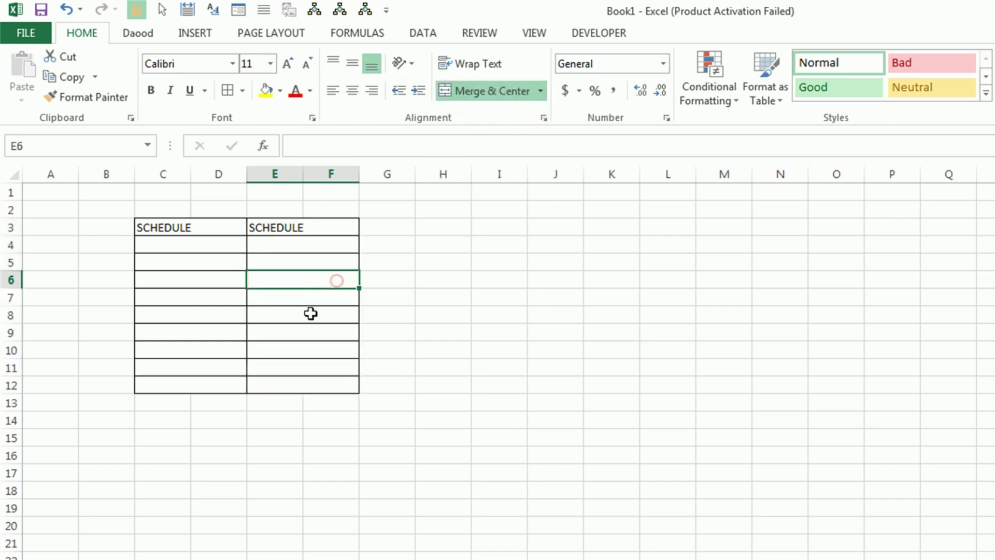
{"action": "left_click", "coordinate": [310, 314]}
{"action": "left_click", "coordinate": [310, 366]}
{"action": "left_click", "coordinate": [306, 386]}
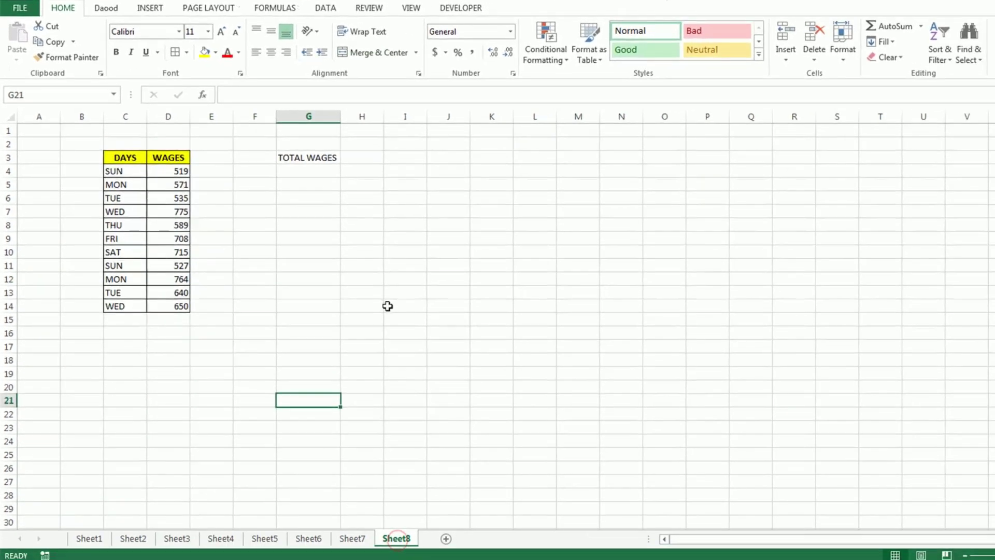
- Enter =SUM(D4:D14) in G4 under TOTAL WAGES
{"action": "left_click", "coordinate": [385, 290]}
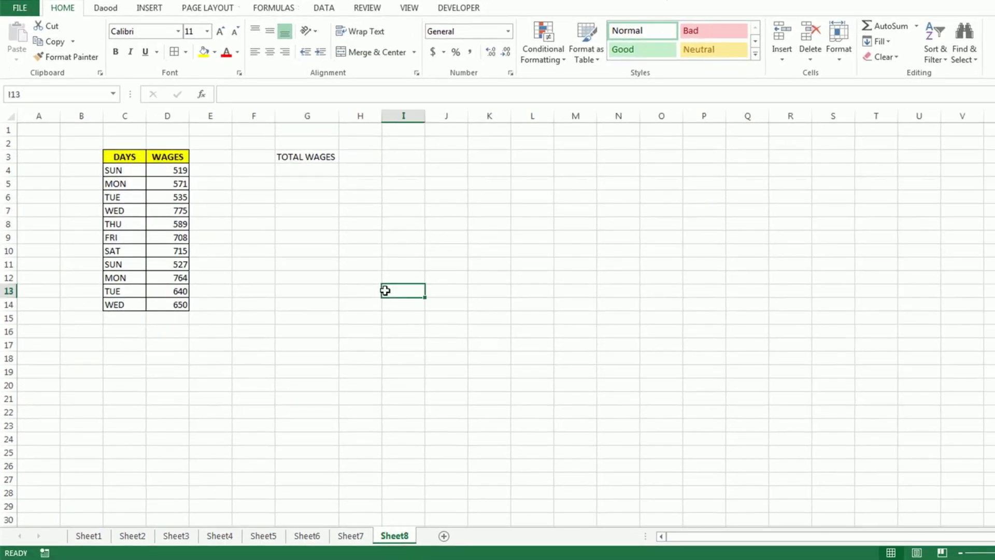
{"action": "left_click", "coordinate": [285, 170]}
{"action": "type", "text": "="}
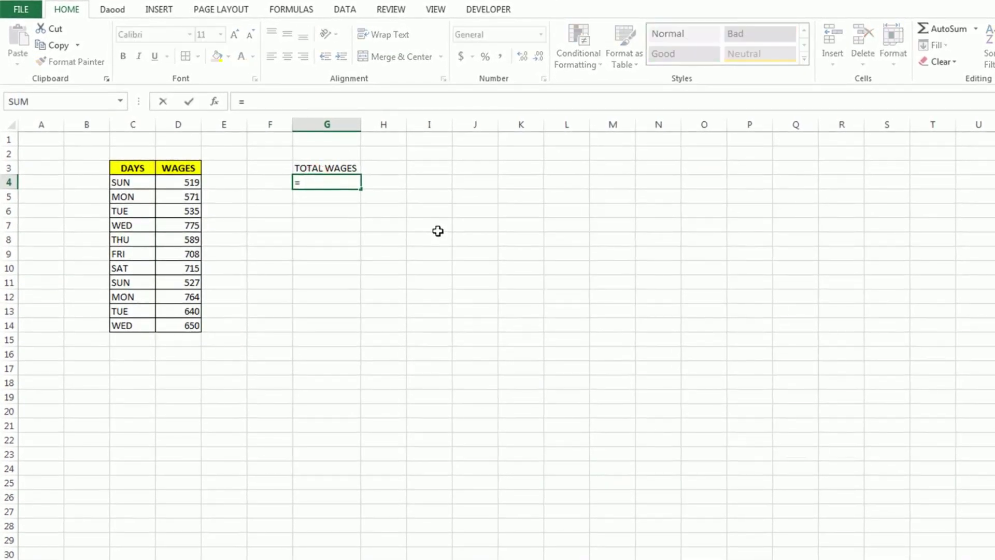
{"action": "type", "text": "sum"}
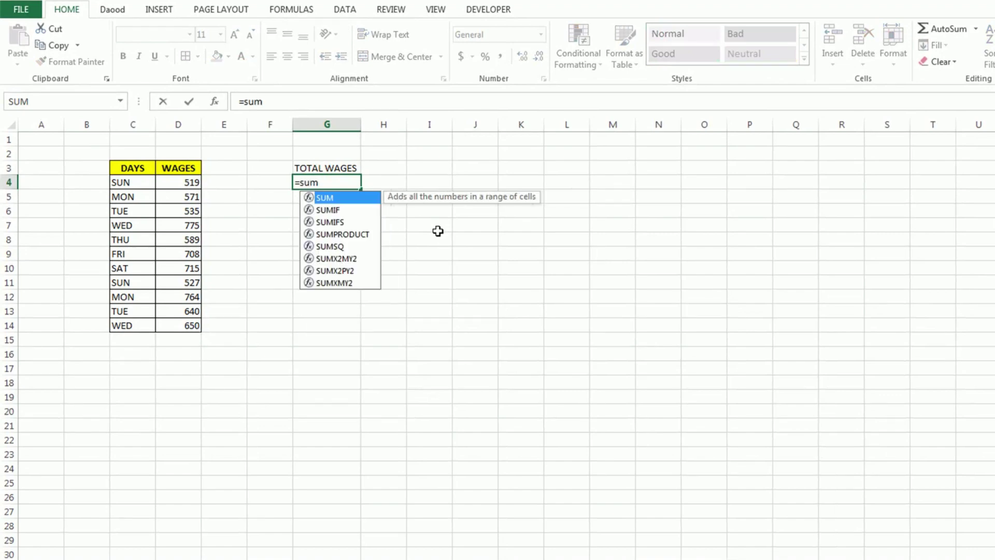
{"action": "type", "text": "("}
{"action": "left_click_drag", "start_coordinate": [187, 183], "coordinate": [171, 319]}
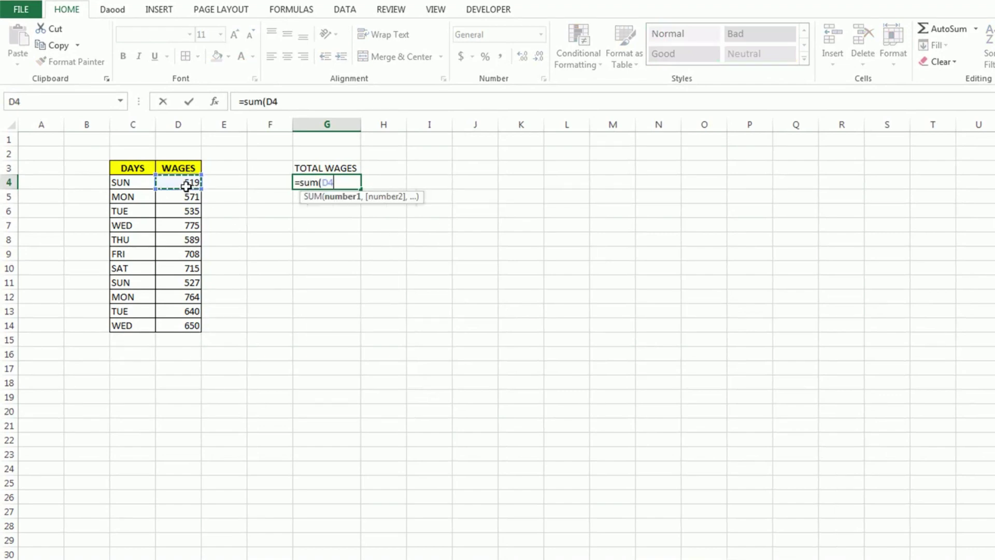
{"action": "key", "text": "Return"}
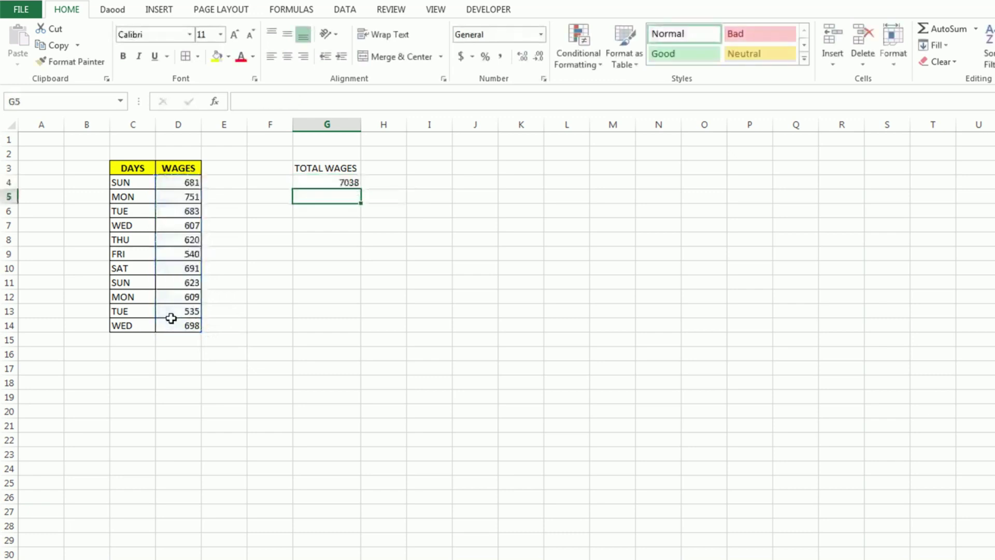
{"action": "left_click", "coordinate": [348, 182]}
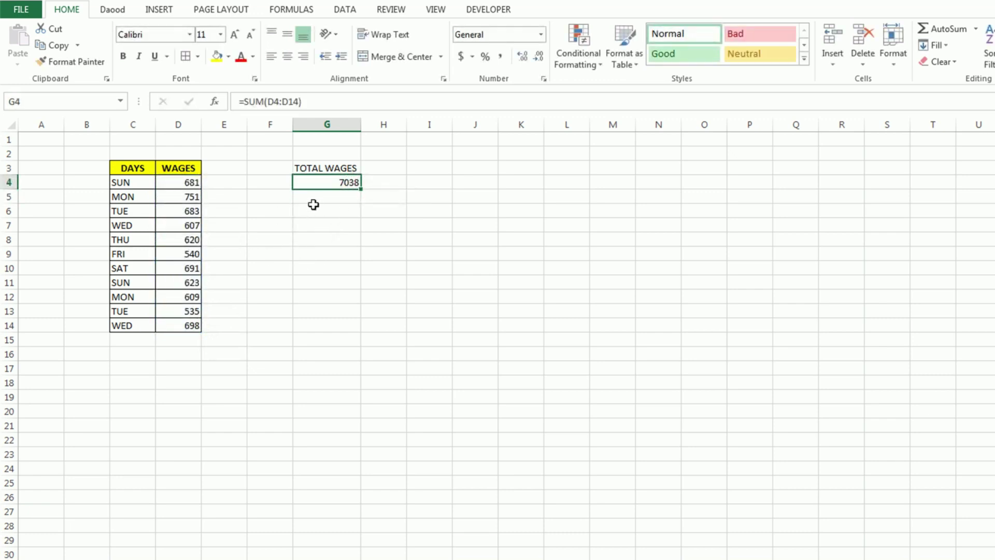
- Copy the wages in D4:D14 and paste them back as values
{"action": "left_click_drag", "start_coordinate": [183, 182], "coordinate": [171, 327]}
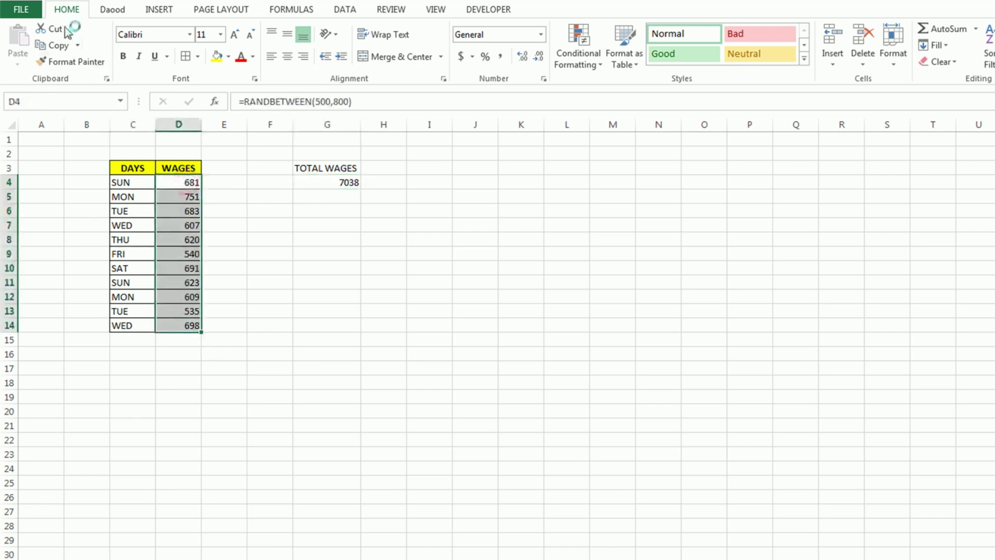
{"action": "left_click", "coordinate": [52, 45]}
{"action": "left_click", "coordinate": [18, 63]}
{"action": "left_click", "coordinate": [17, 160]}
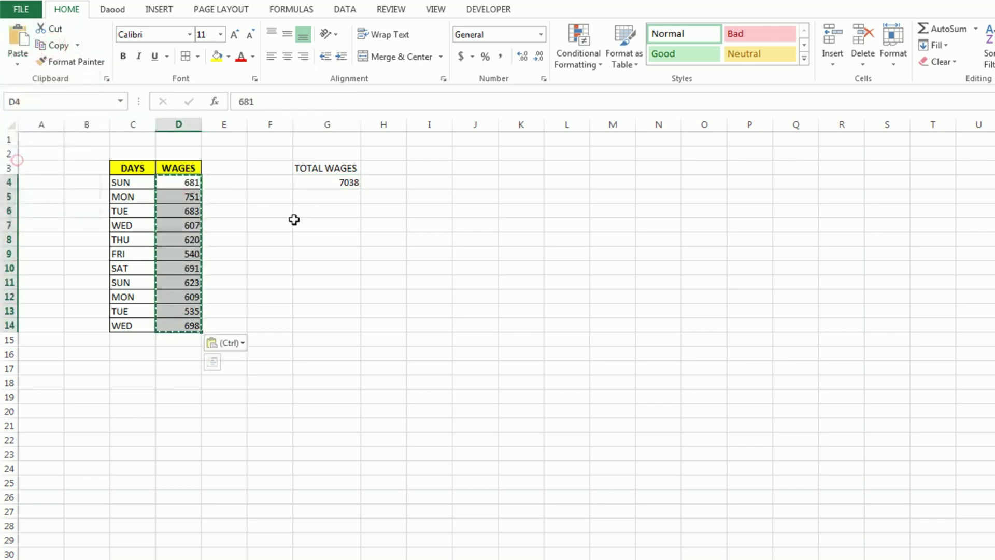
{"action": "left_click", "coordinate": [293, 222]}
{"action": "left_click", "coordinate": [321, 262]}
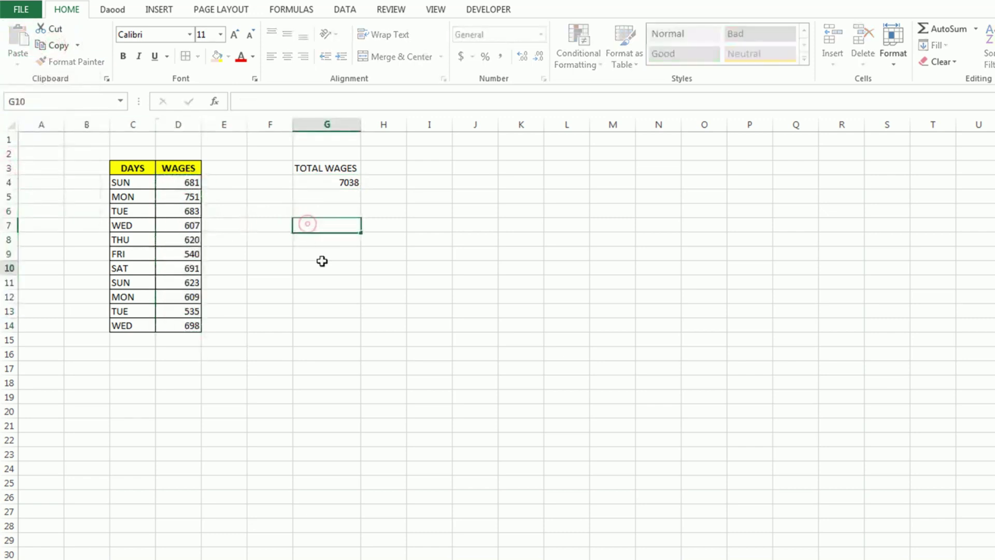
{"action": "left_click", "coordinate": [185, 218]}
{"action": "left_click", "coordinate": [335, 182]}
- Change the D4 wage to 750 and check the G4 total updates to 7107
{"action": "left_click", "coordinate": [187, 186]}
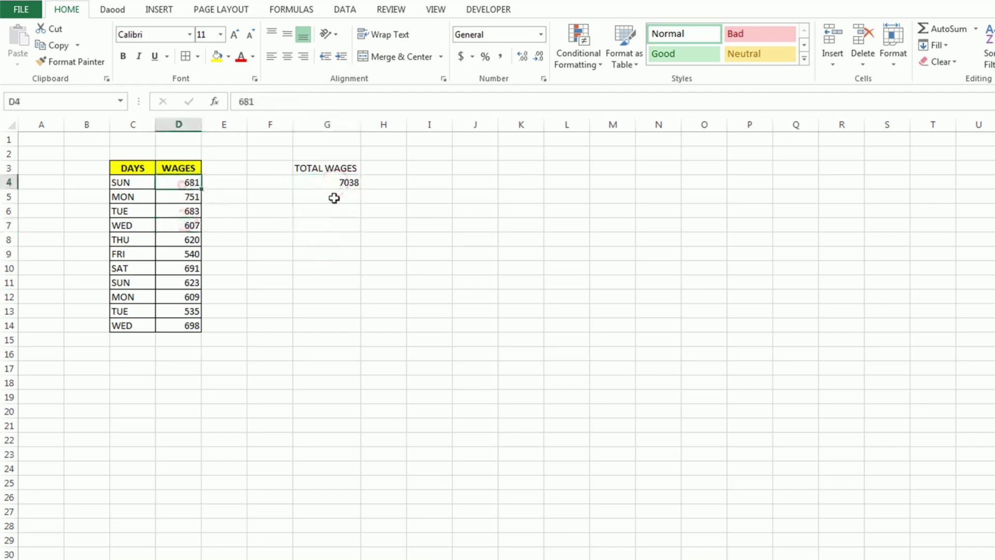
{"action": "type", "text": "750"}
{"action": "key", "text": "Return"}
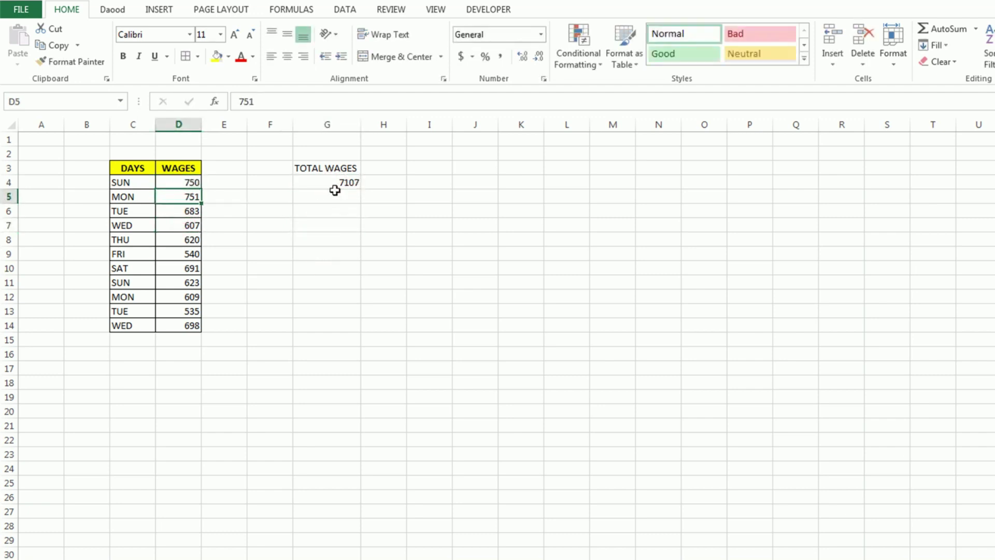
{"action": "left_click", "coordinate": [348, 181]}
{"action": "left_click", "coordinate": [344, 168]}
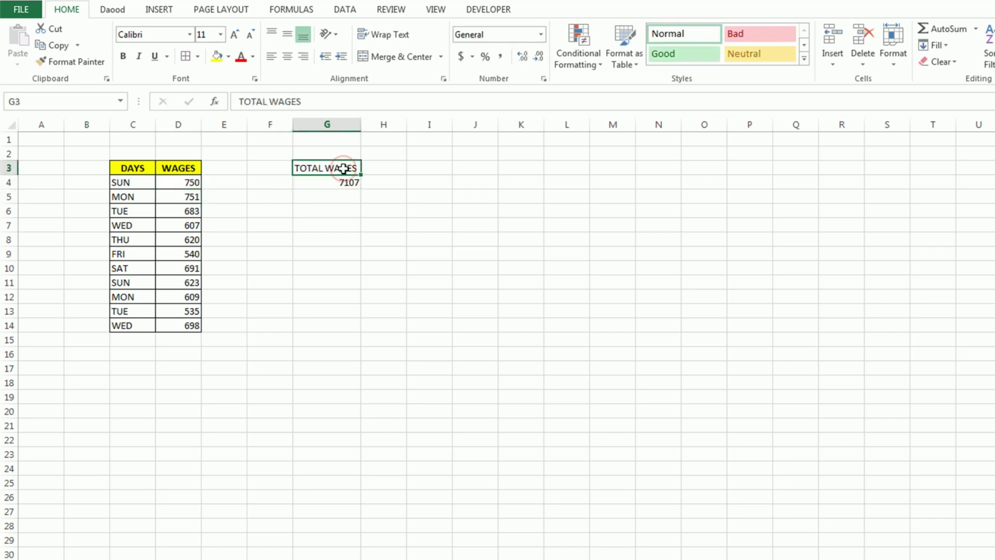
{"action": "left_click", "coordinate": [342, 181]}
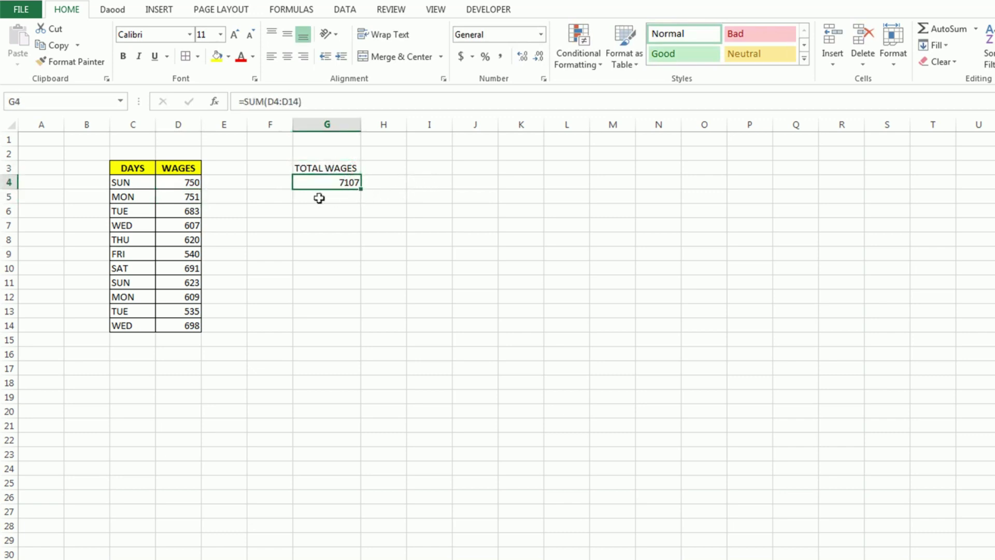
- Format Paint the WAGES heading from D3 onto TOTAL WAGES in G3 and widen column G
{"action": "left_click", "coordinate": [320, 169]}
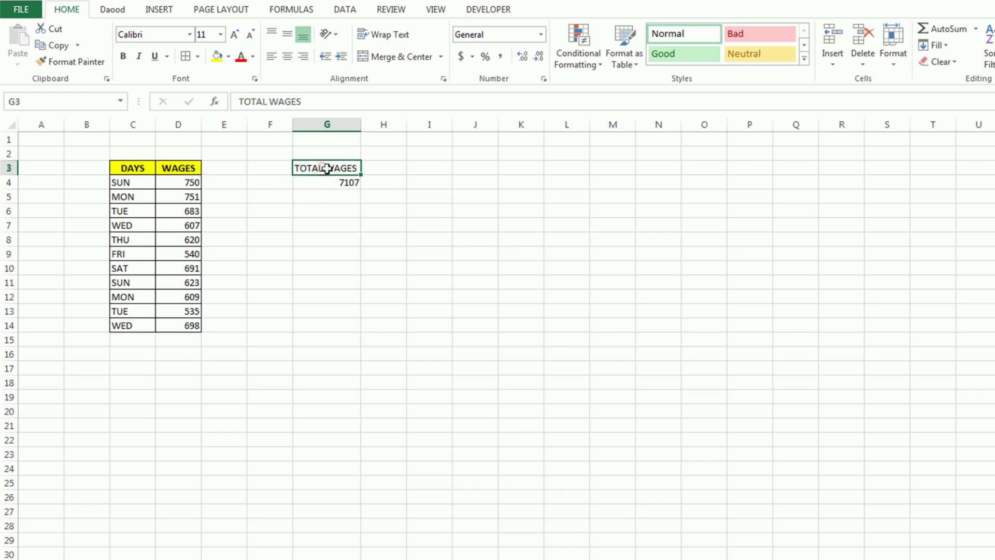
{"action": "left_click", "coordinate": [179, 169]}
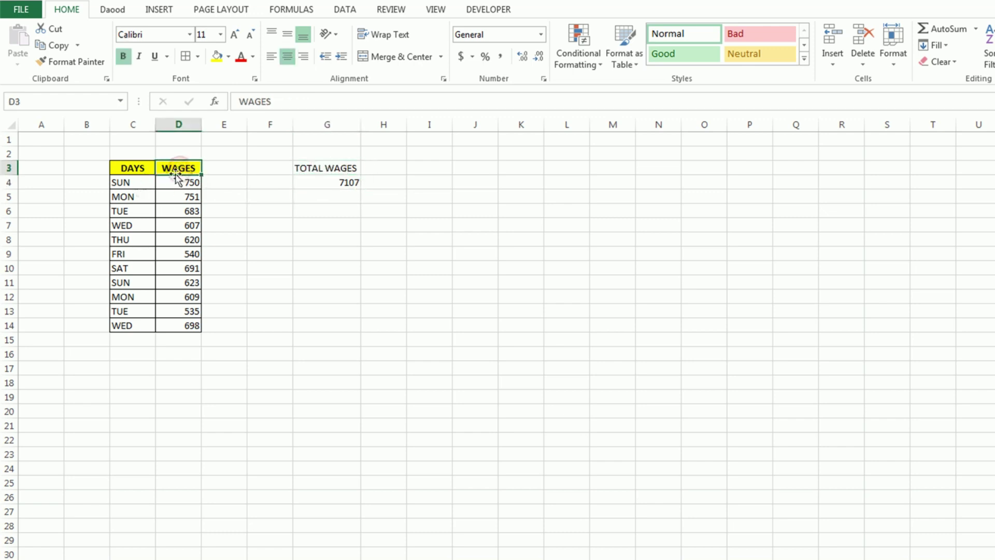
{"action": "left_click", "coordinate": [75, 62]}
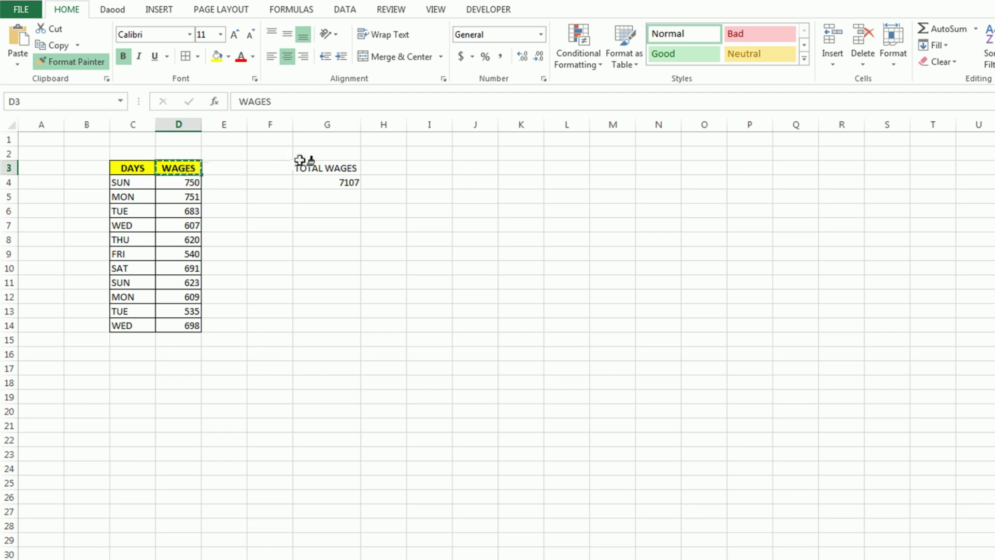
{"action": "left_click", "coordinate": [322, 167]}
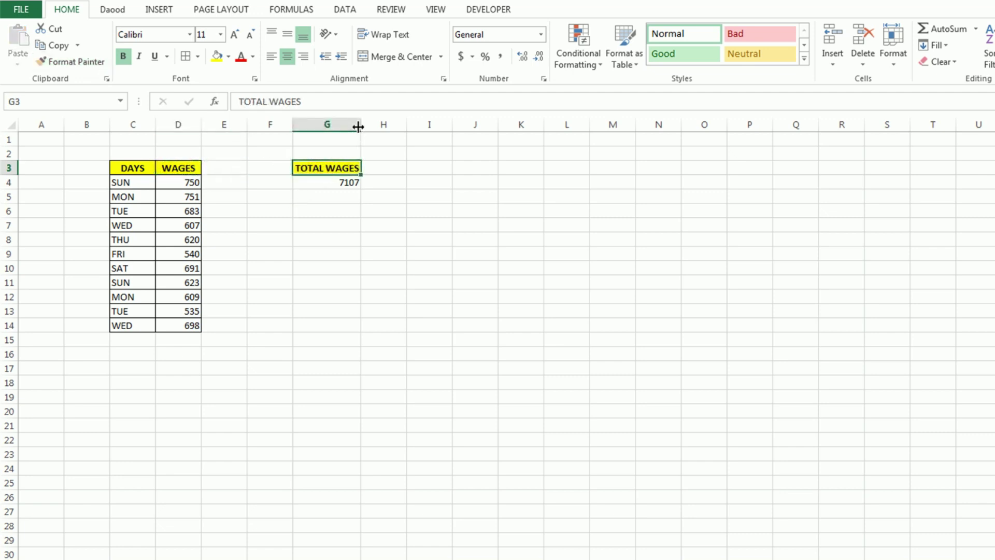
{"action": "left_click_drag", "start_coordinate": [362, 127], "coordinate": [366, 126]}
{"action": "left_click", "coordinate": [183, 161]}
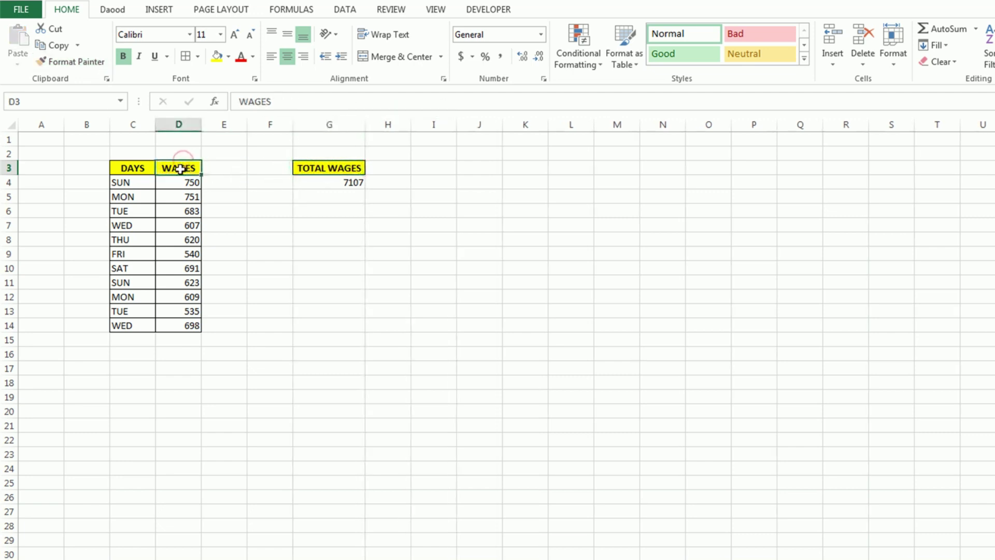
{"action": "left_click", "coordinate": [334, 167]}
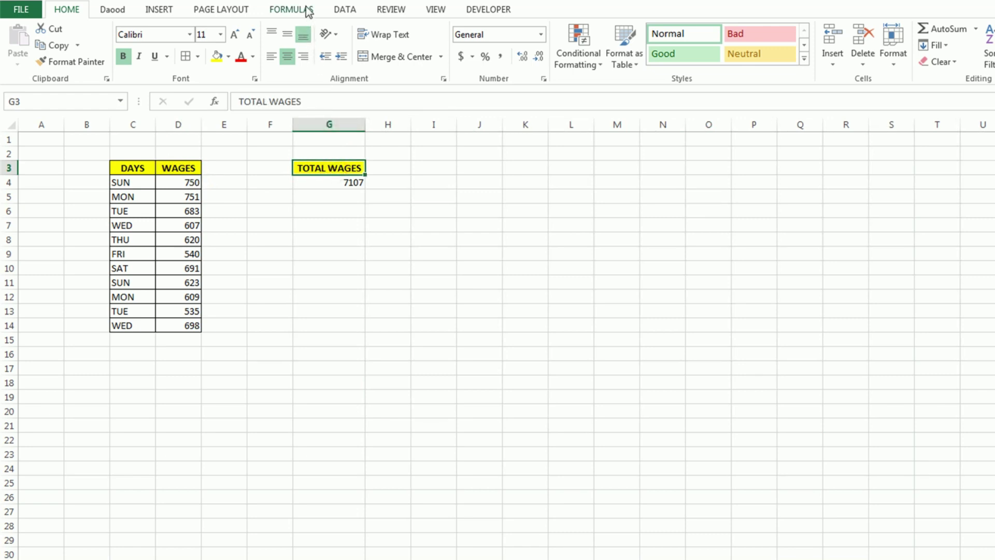
- Set Calculation Options on the FORMULAS tab to Manual
{"action": "left_click", "coordinate": [308, 11]}
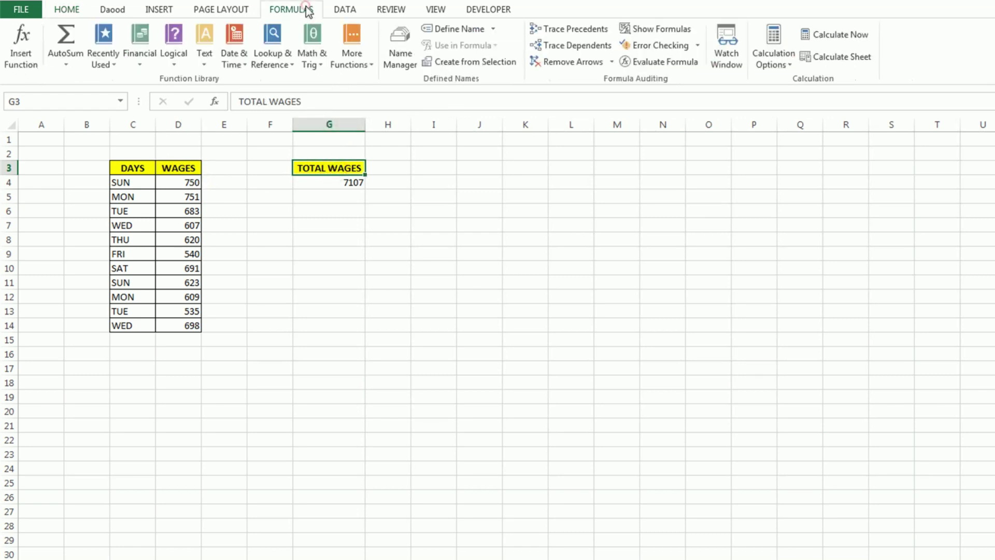
{"action": "left_click", "coordinate": [789, 58]}
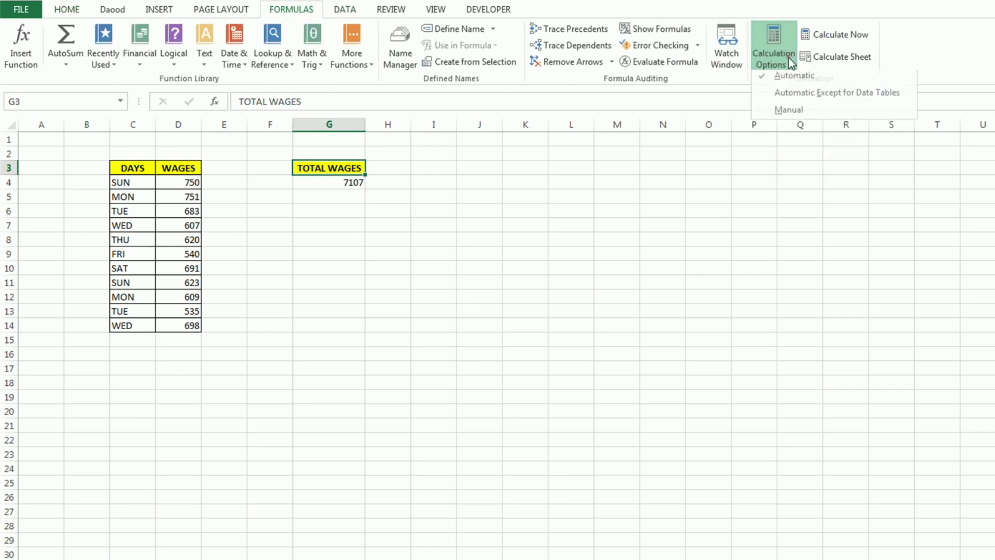
{"action": "left_click", "coordinate": [788, 114]}
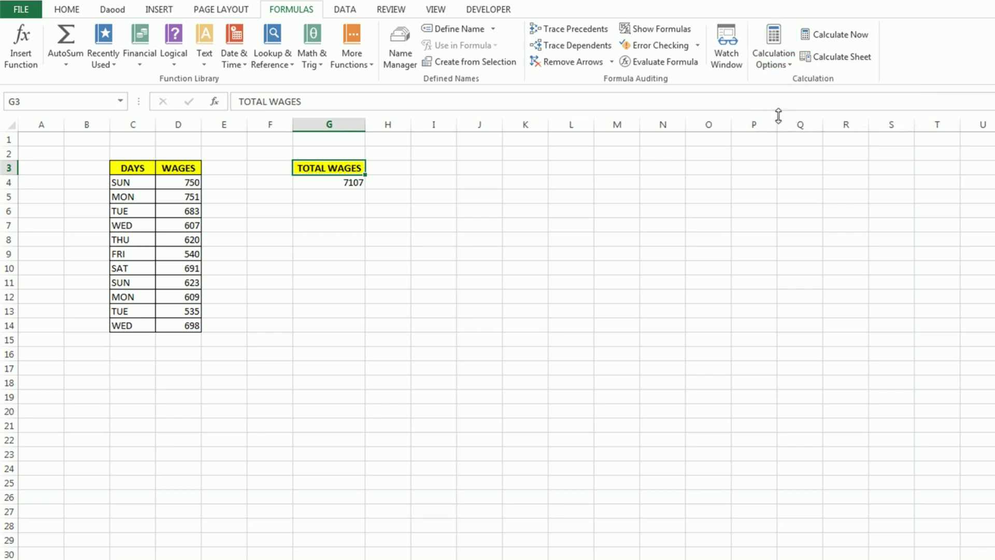
{"action": "left_click", "coordinate": [523, 226]}
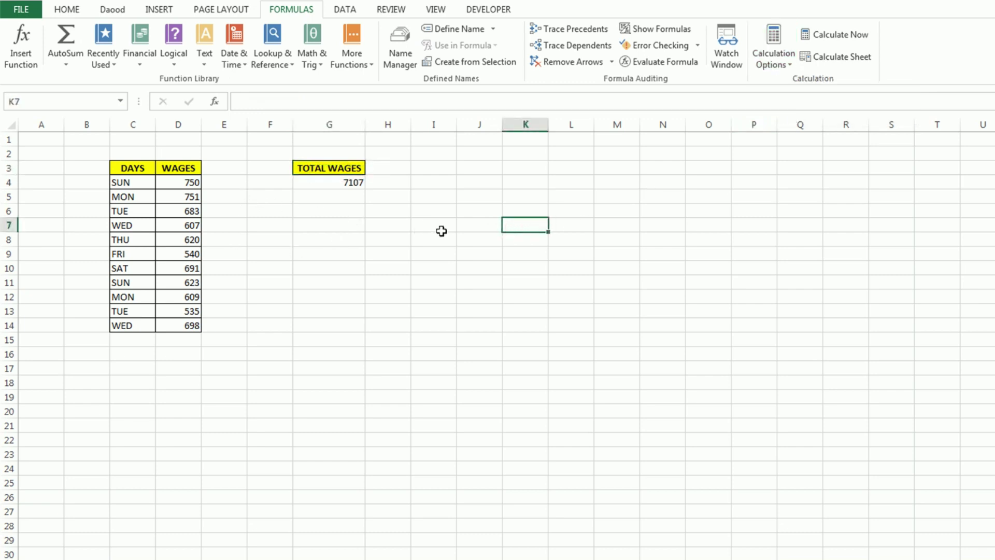
{"action": "left_click_drag", "start_coordinate": [440, 227], "coordinate": [616, 314]}
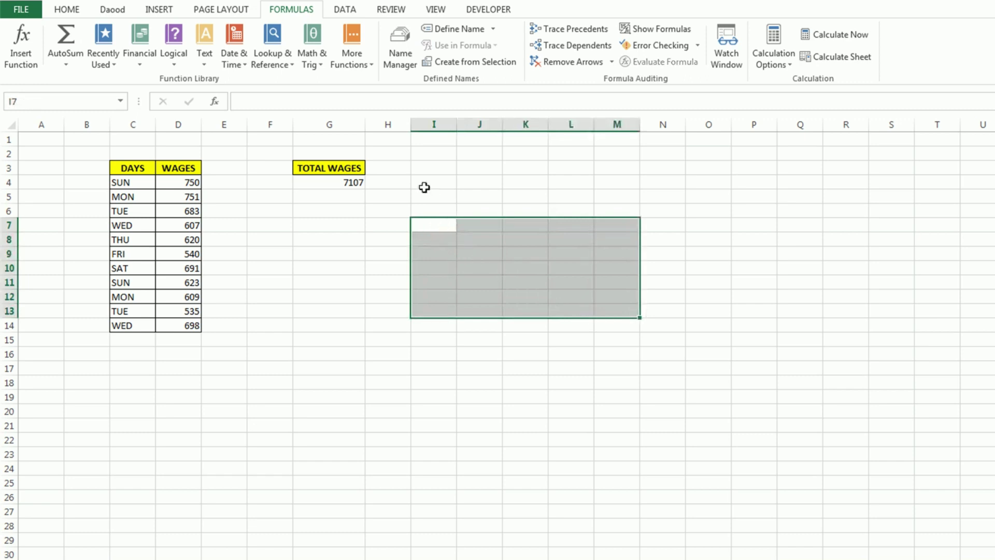
{"action": "left_click_drag", "start_coordinate": [422, 182], "coordinate": [630, 305]}
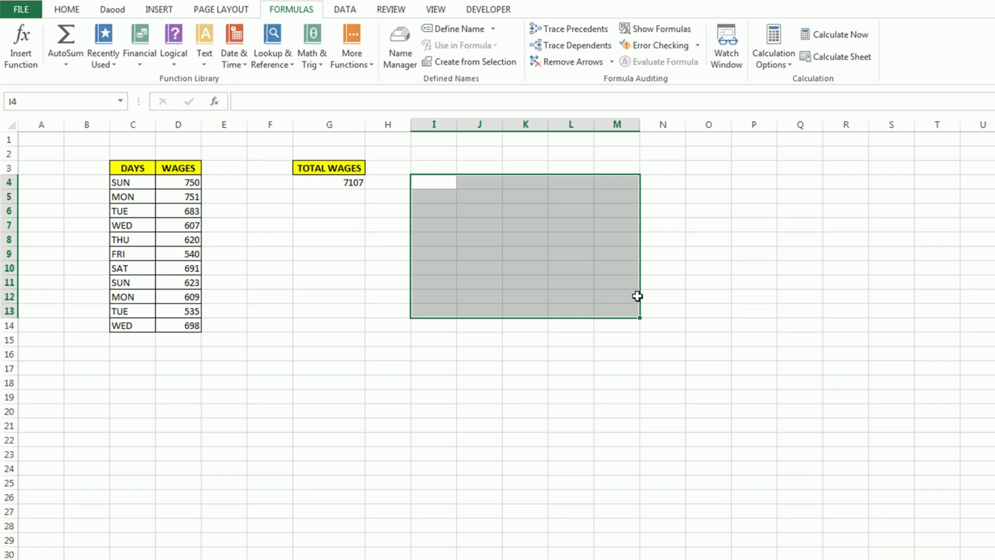
- Enter 735 in D4 and use Calculate Sheet to update the G4 total to 7092
{"action": "left_click", "coordinate": [508, 240]}
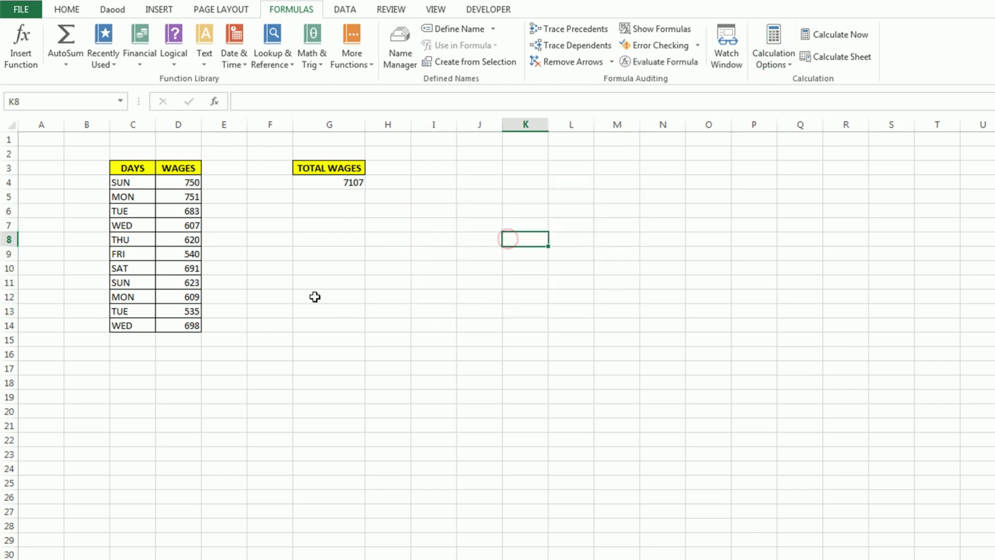
{"action": "left_click", "coordinate": [194, 184]}
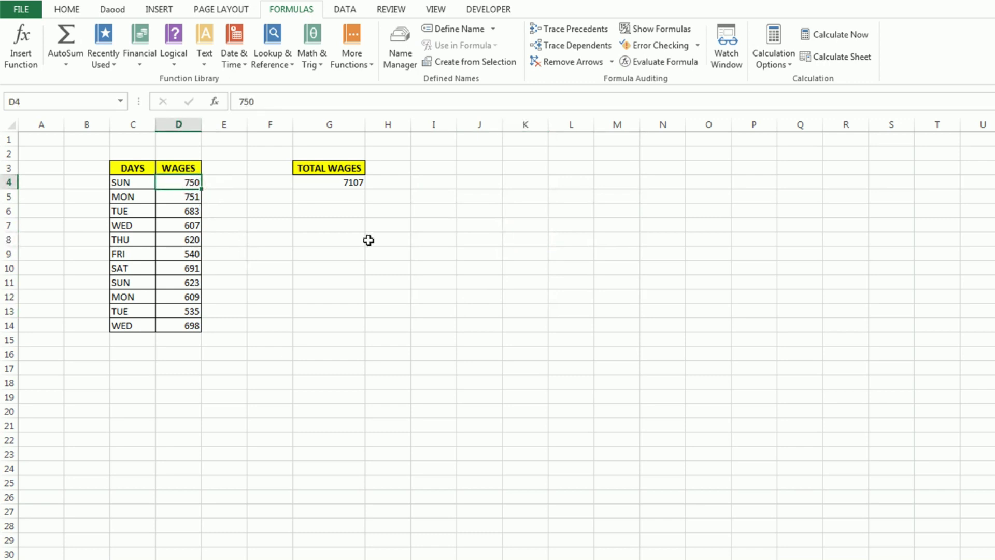
{"action": "type", "text": "735"}
{"action": "key", "text": "Return"}
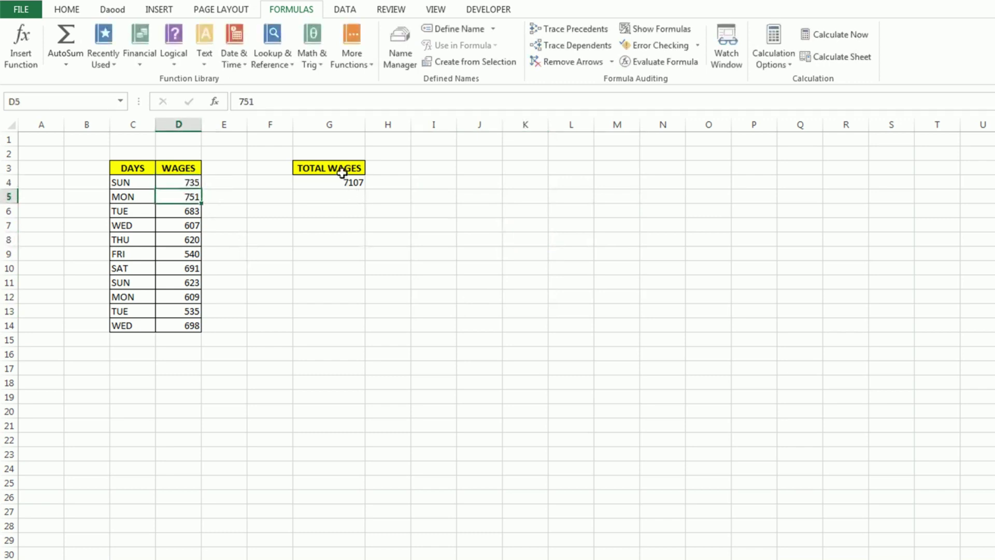
{"action": "left_click", "coordinate": [345, 184]}
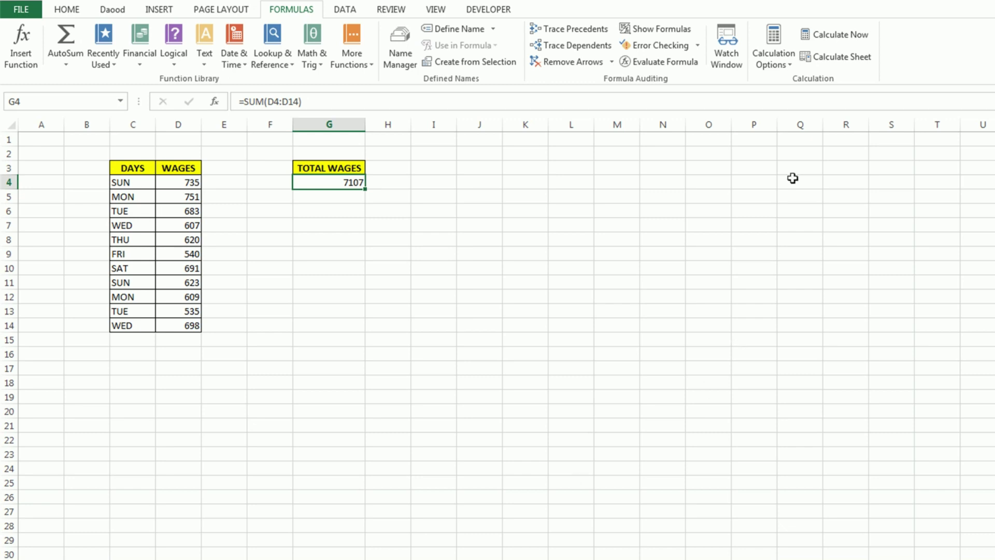
{"action": "left_click", "coordinate": [844, 61]}
- Switch calculation to Automatic and restore D4 to 750, returning the total to 7107
{"action": "left_click", "coordinate": [790, 66]}
{"action": "left_click", "coordinate": [788, 79]}
{"action": "left_click", "coordinate": [191, 185]}
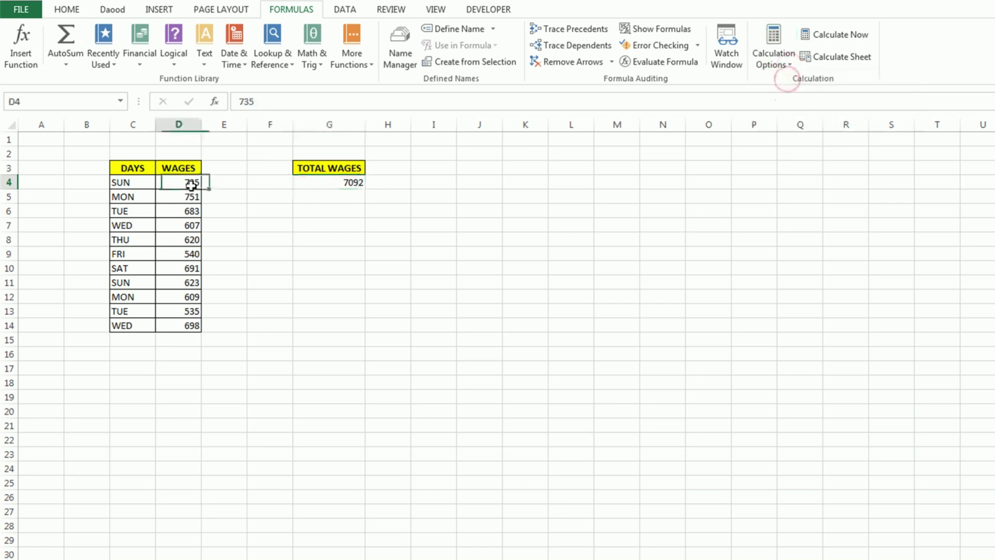
{"action": "type", "text": "750"}
{"action": "key", "text": "Return"}
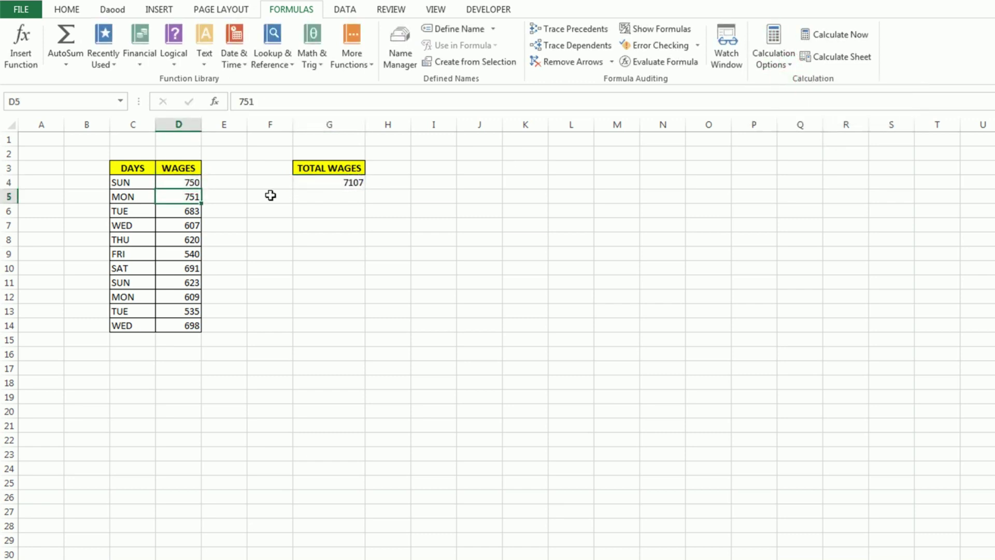
{"action": "left_click", "coordinate": [340, 179]}
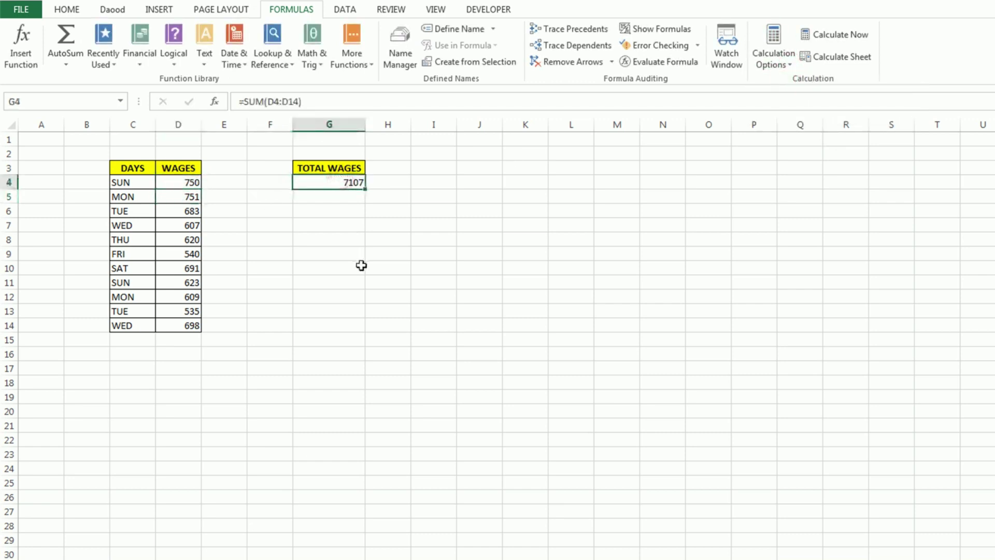